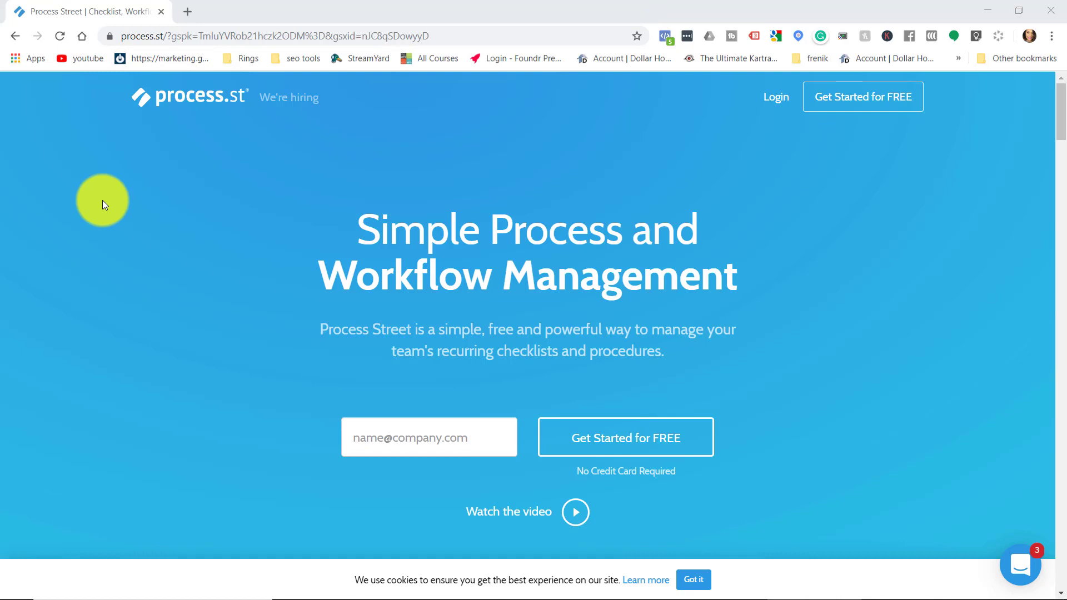
# Go to sociallynina.com/processstreet, which redirects to the Process Street homepage at process.st.
pyautogui.click(173, 35)
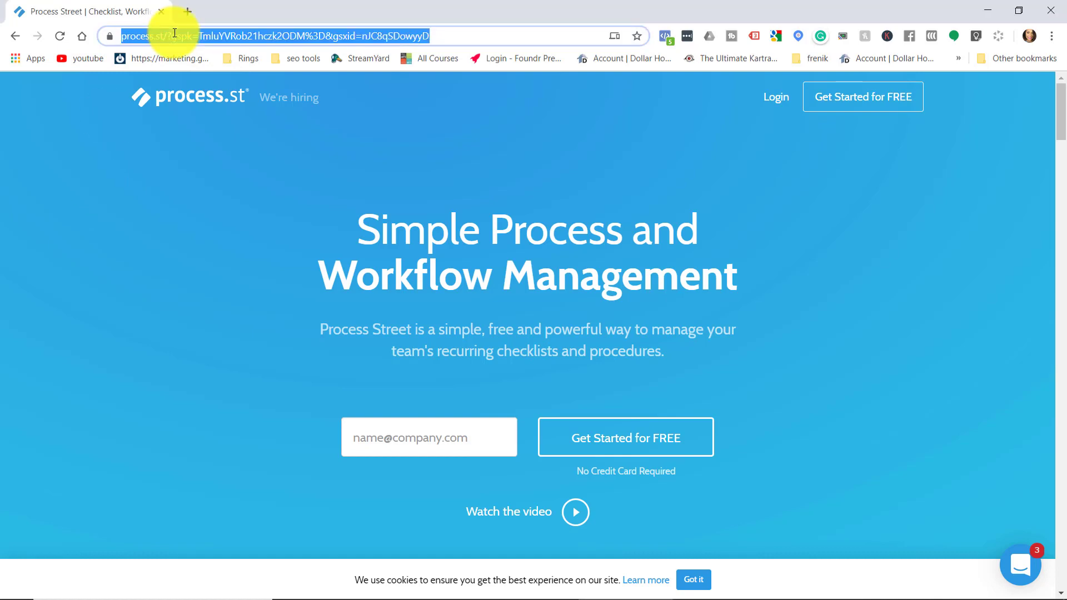
pyautogui.write('sociallynina.com/wp-adm')
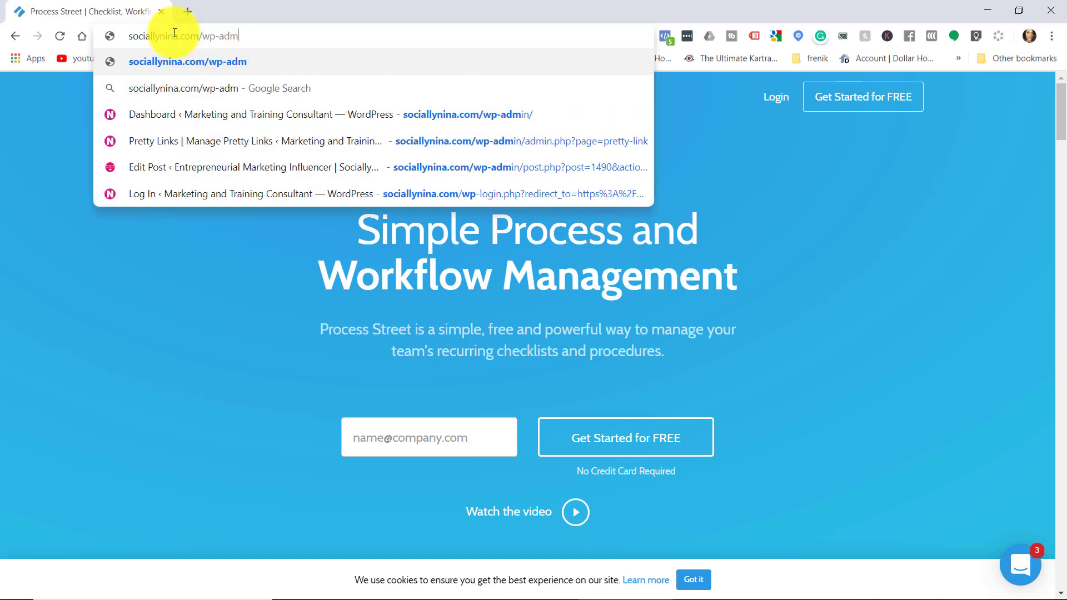
pyautogui.press('BackSpace')
pyautogui.press('BackSpace')
pyautogui.press('BackSpace')
pyautogui.press('BackSpace')
pyautogui.press('BackSpace')
pyautogui.press('BackSpace')
pyautogui.write('proc')
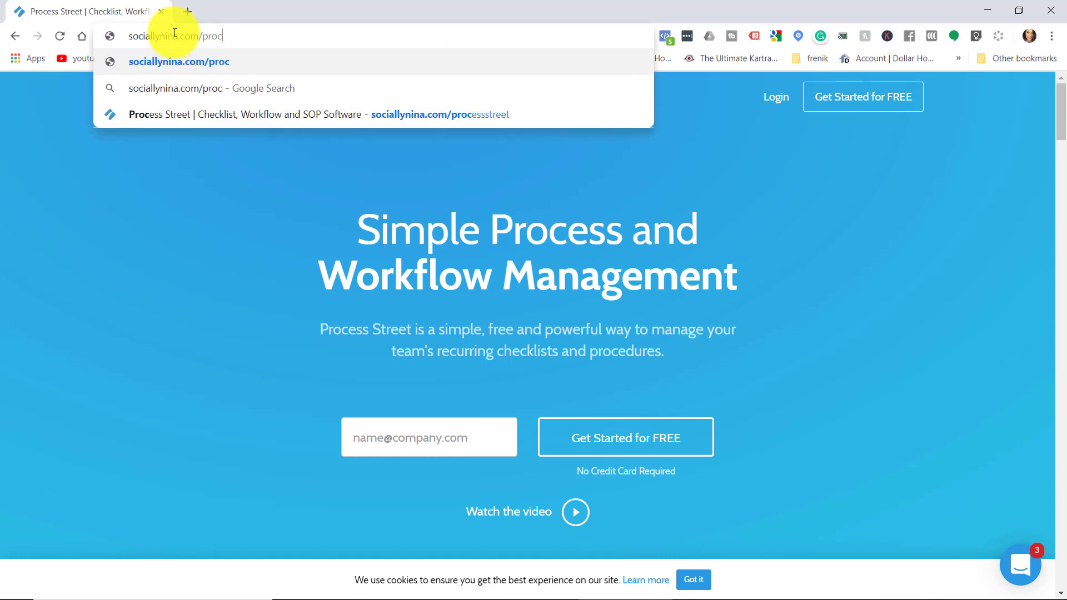
pyautogui.write('esss')
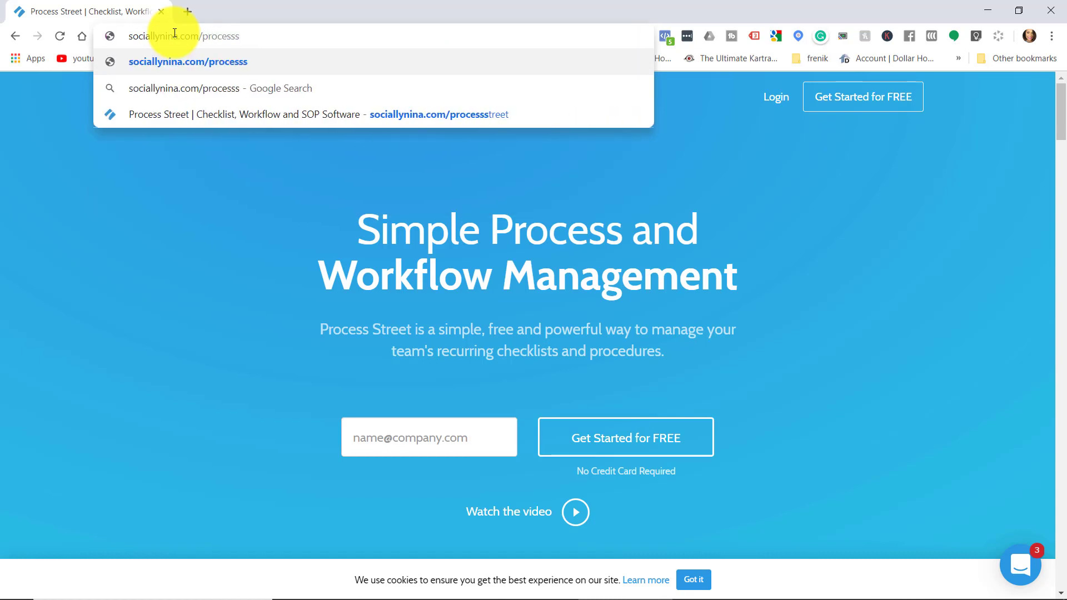
pyautogui.write('treet')
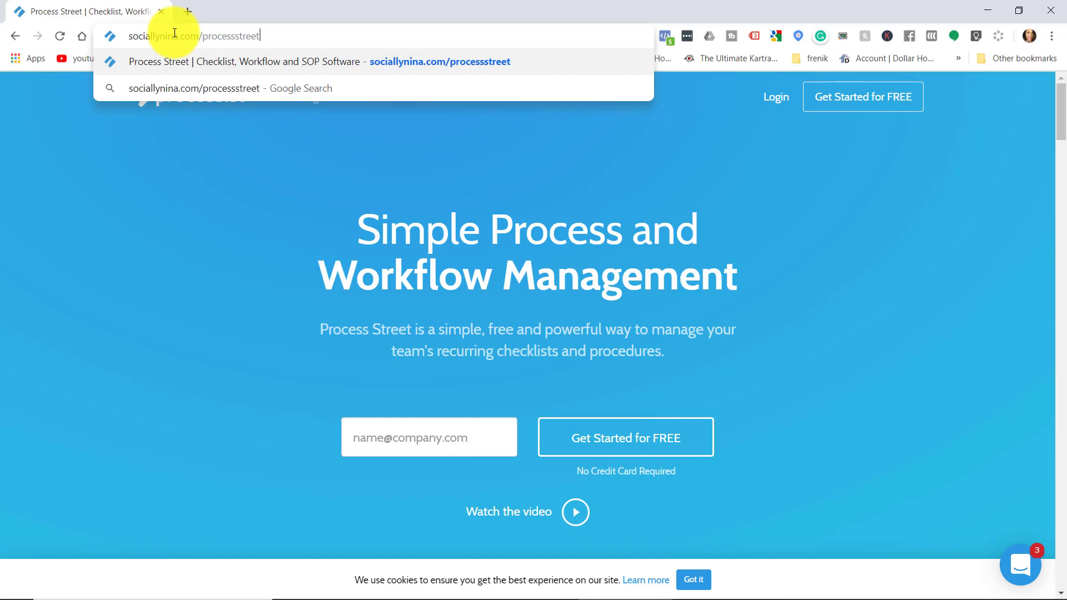
pyautogui.press('Return')
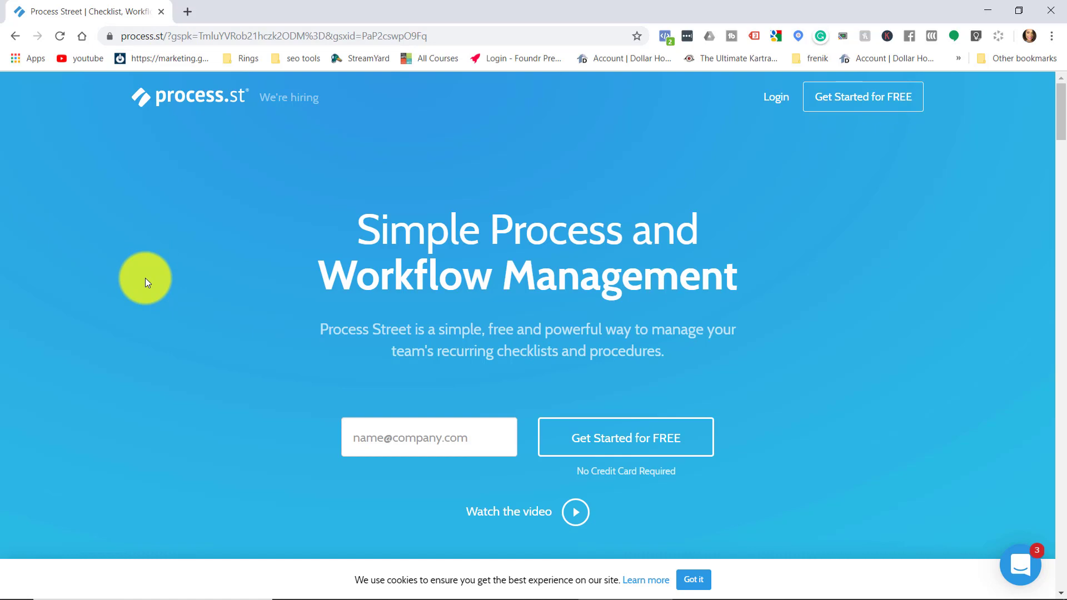
# Switch the browser to full screen and open Invite members on the Home dashboard.
pyautogui.press('F11')
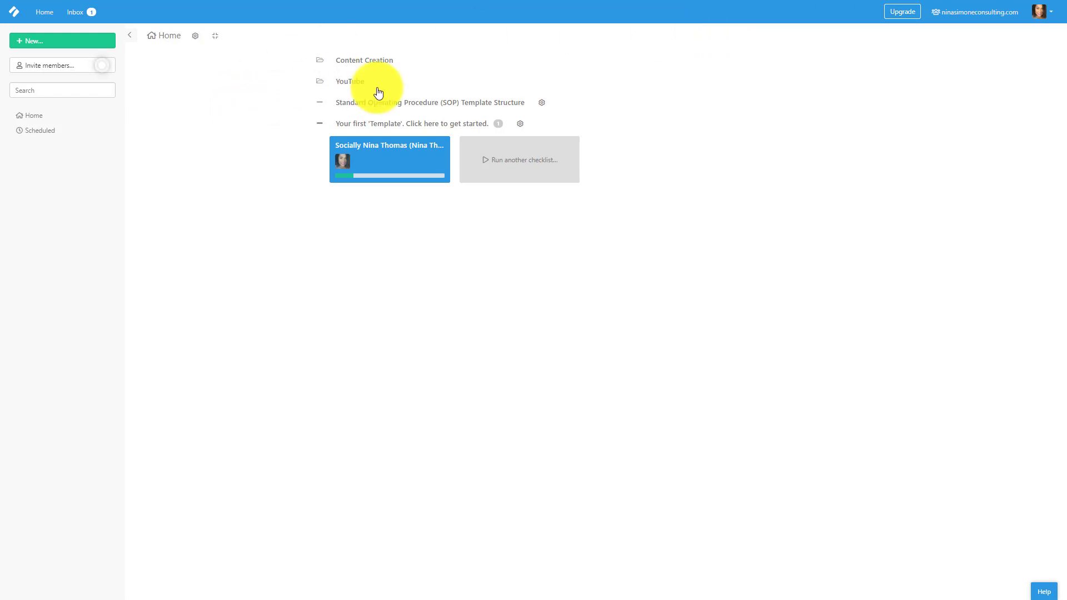
pyautogui.click(25, 75)
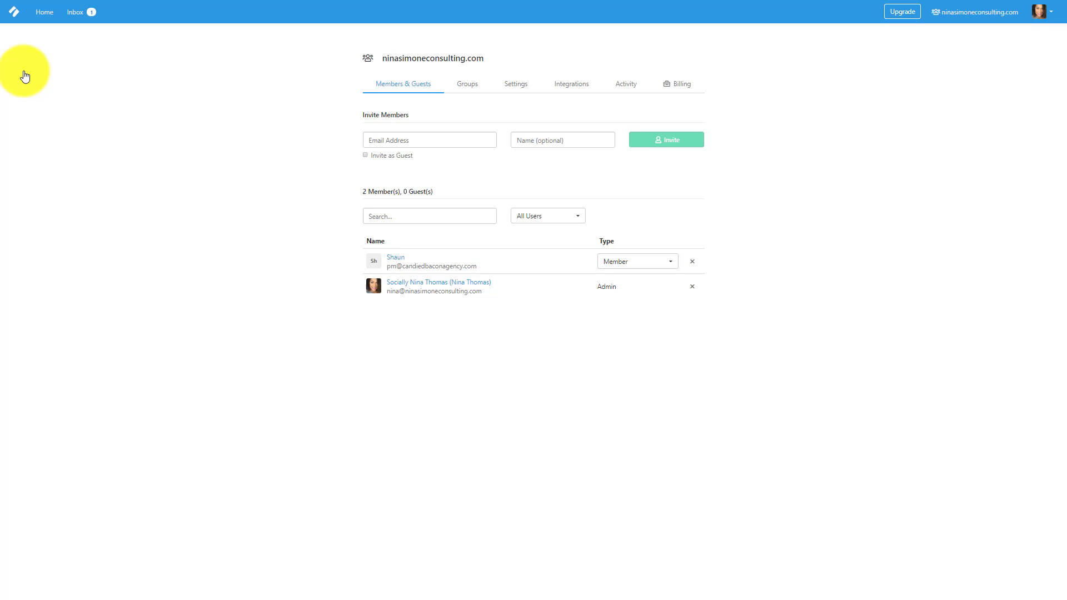
# Review the Groups tab and the Finance group's members, then the organization Settings.
pyautogui.click(465, 94)
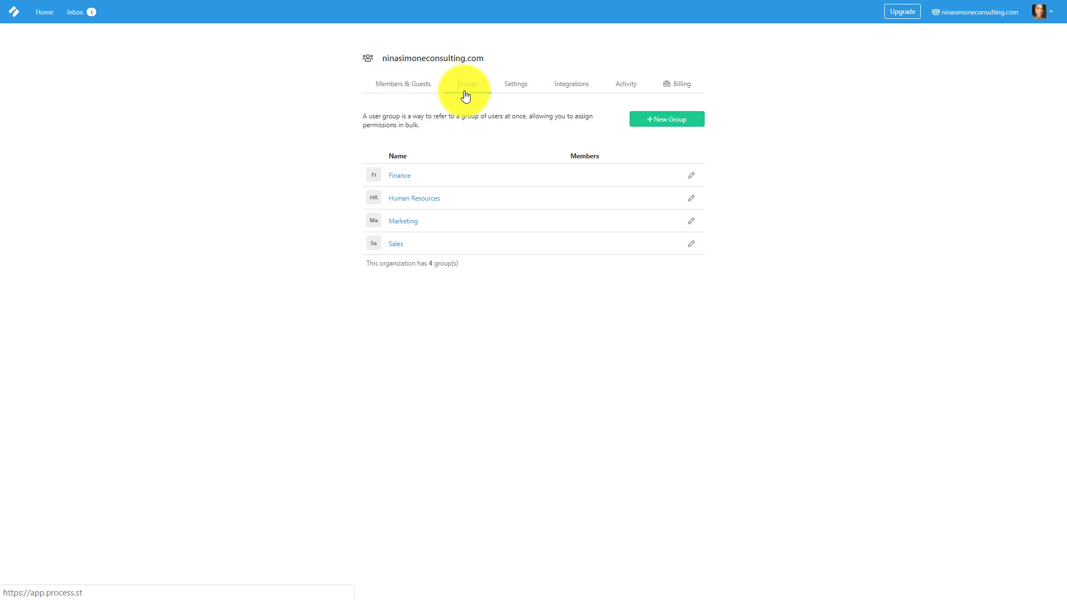
pyautogui.click(690, 176)
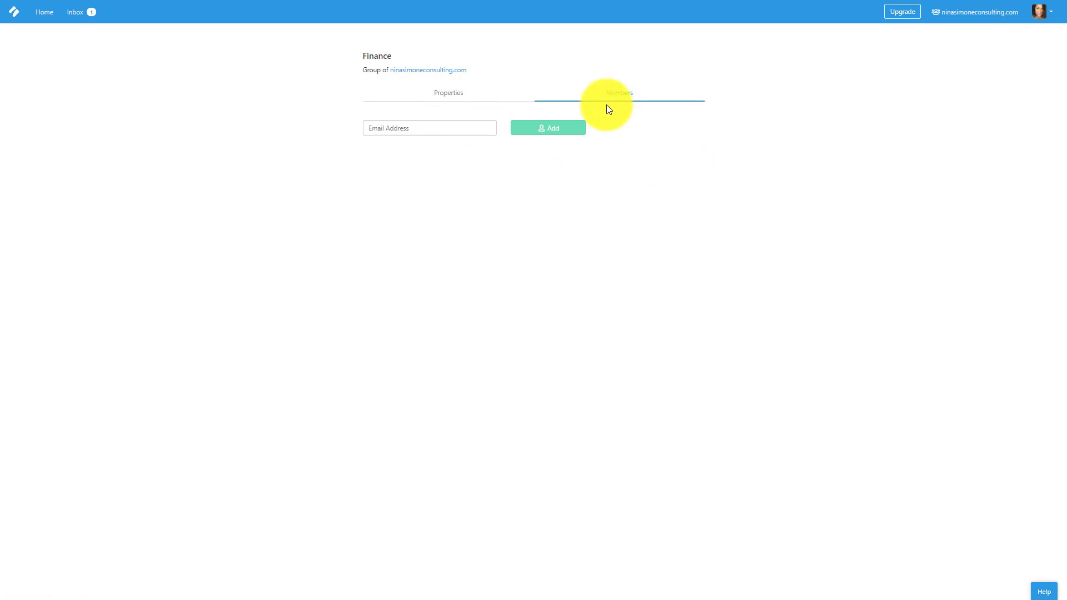
pyautogui.rightClick(215, 119)
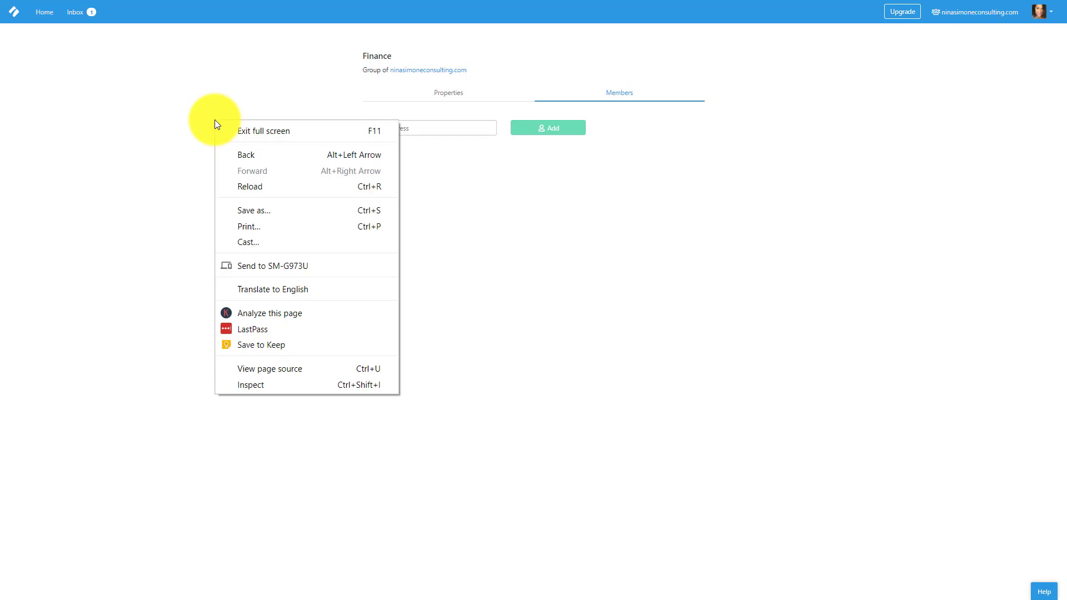
pyautogui.click(225, 154)
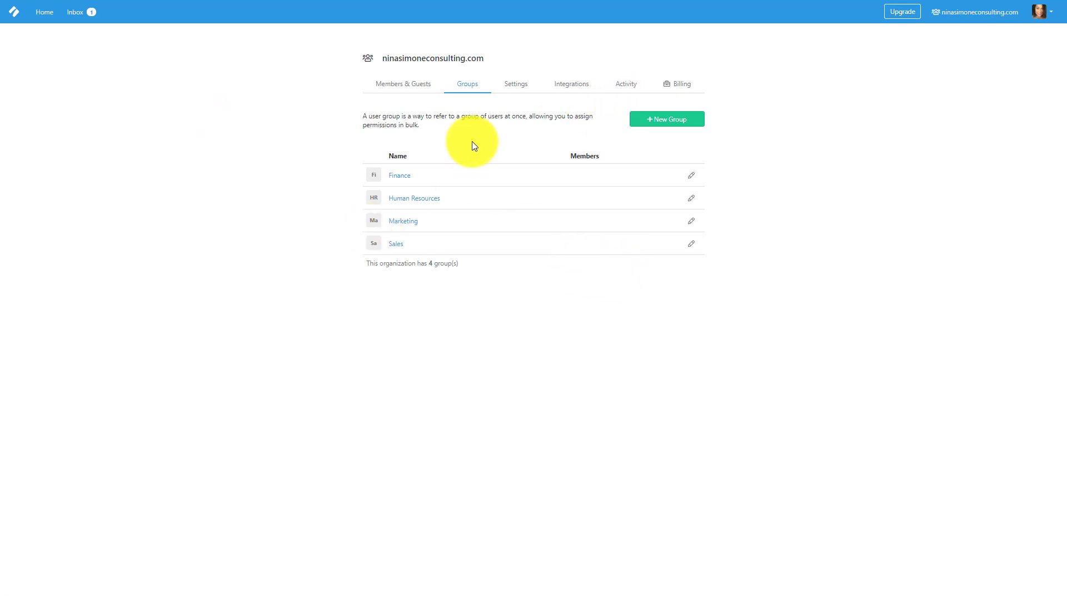
pyautogui.click(510, 95)
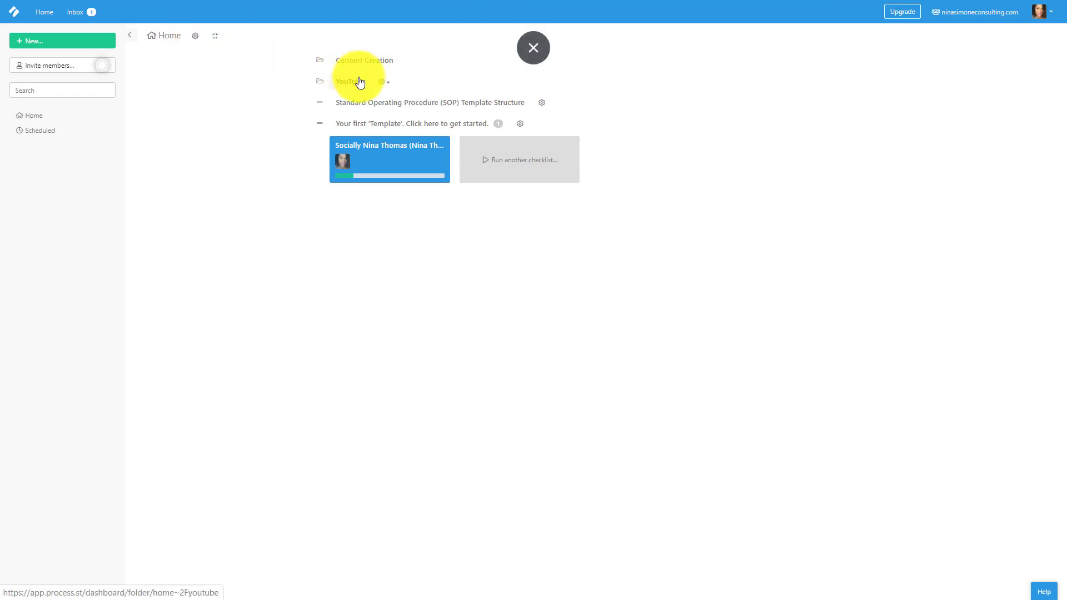
# Open the 'Your first Template' starter at The basics of Process Street step.
pyautogui.click(353, 131)
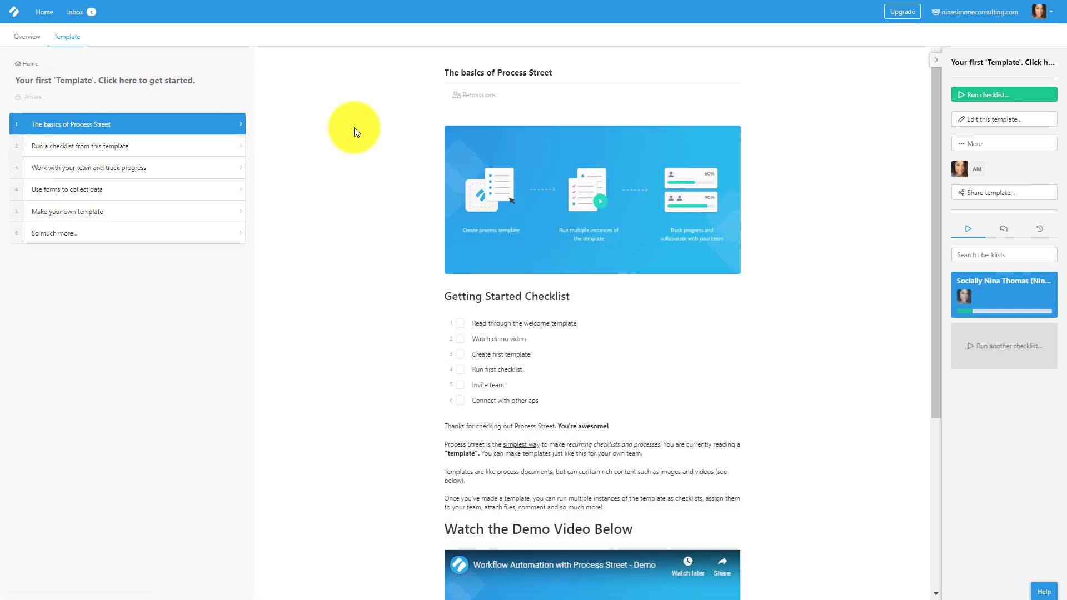
# View task 2, Run a checklist from this template, then task 3, Work with your team.
pyautogui.click(105, 151)
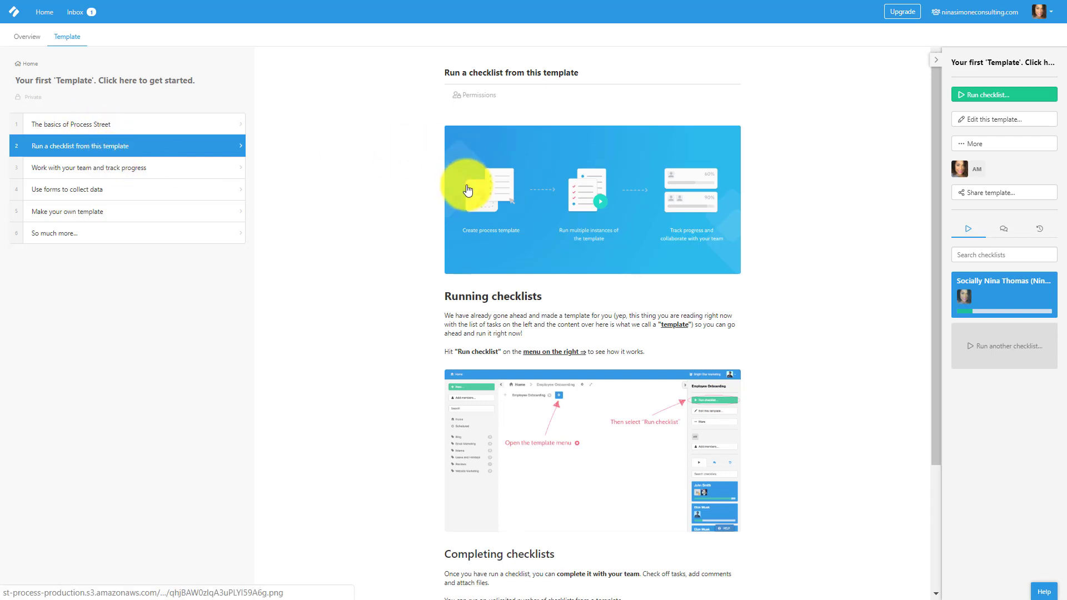
pyautogui.scroll(-3, 461, 185)
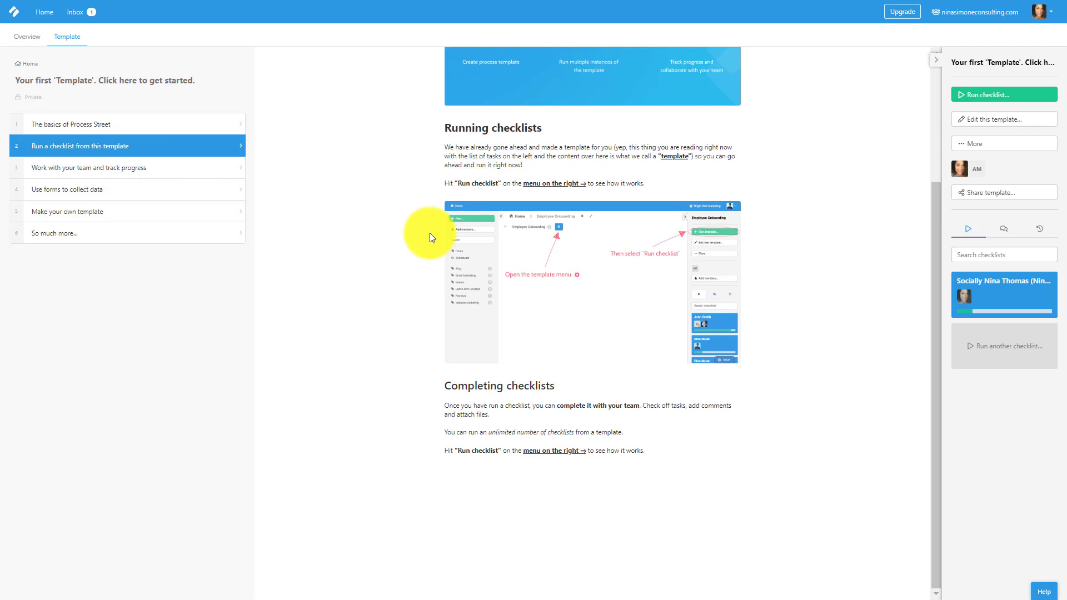
pyautogui.click(191, 166)
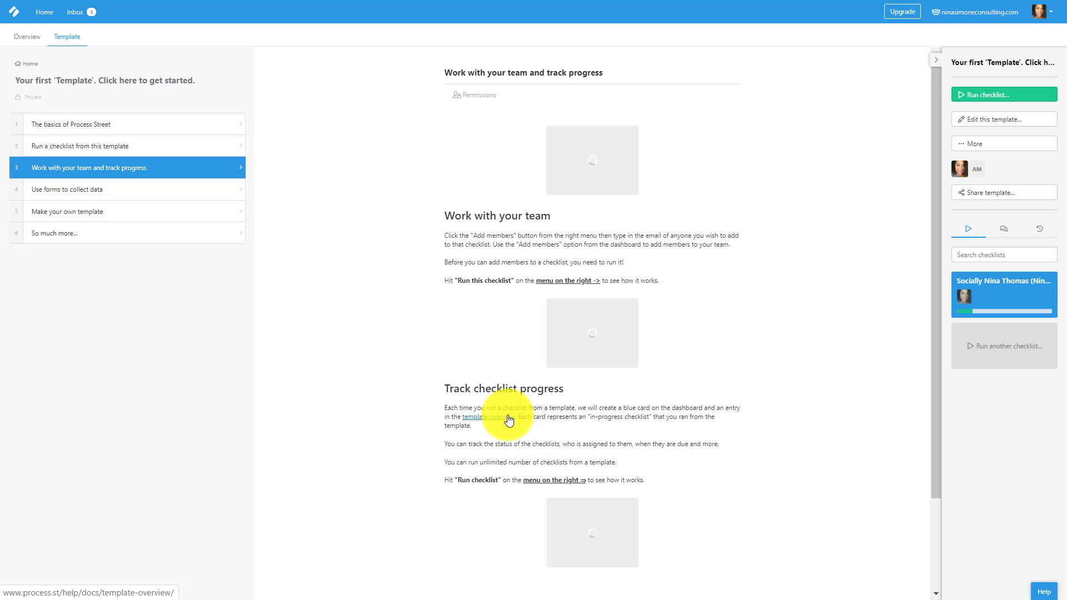
# Read task 4, Use forms to collect data, down to its Zapier integration videos.
pyautogui.click(65, 192)
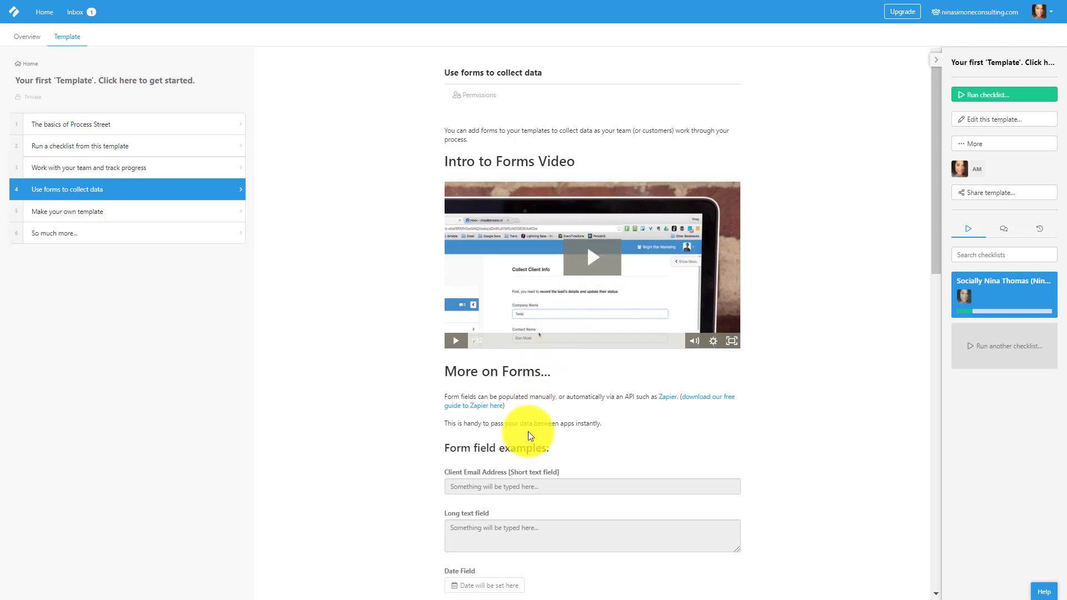
pyautogui.scroll(-2, 528, 432)
pyautogui.scroll(-3, 527, 428)
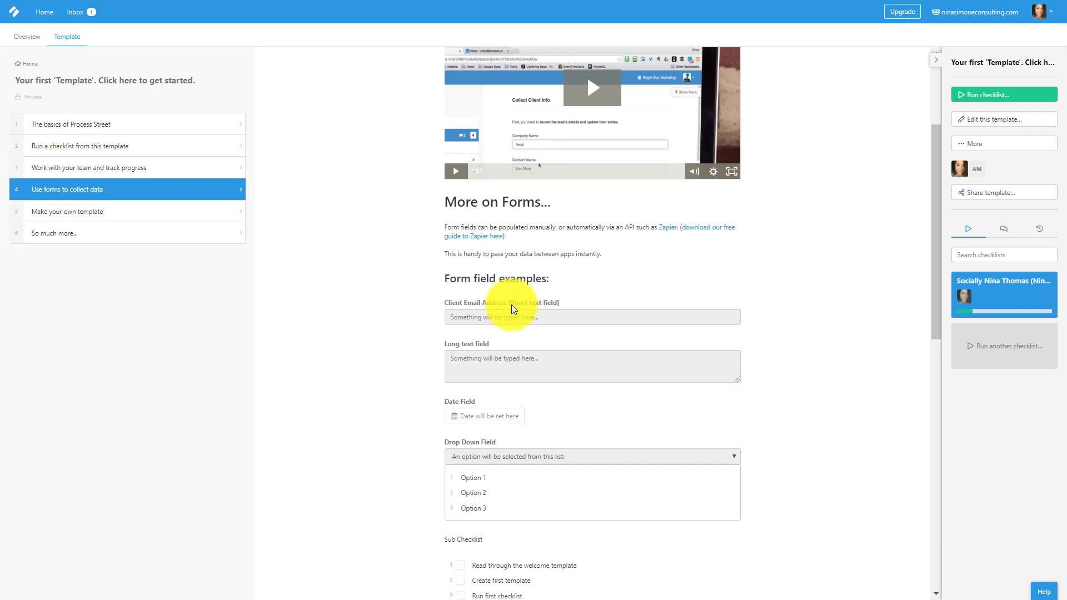
pyautogui.scroll(-2, 508, 305)
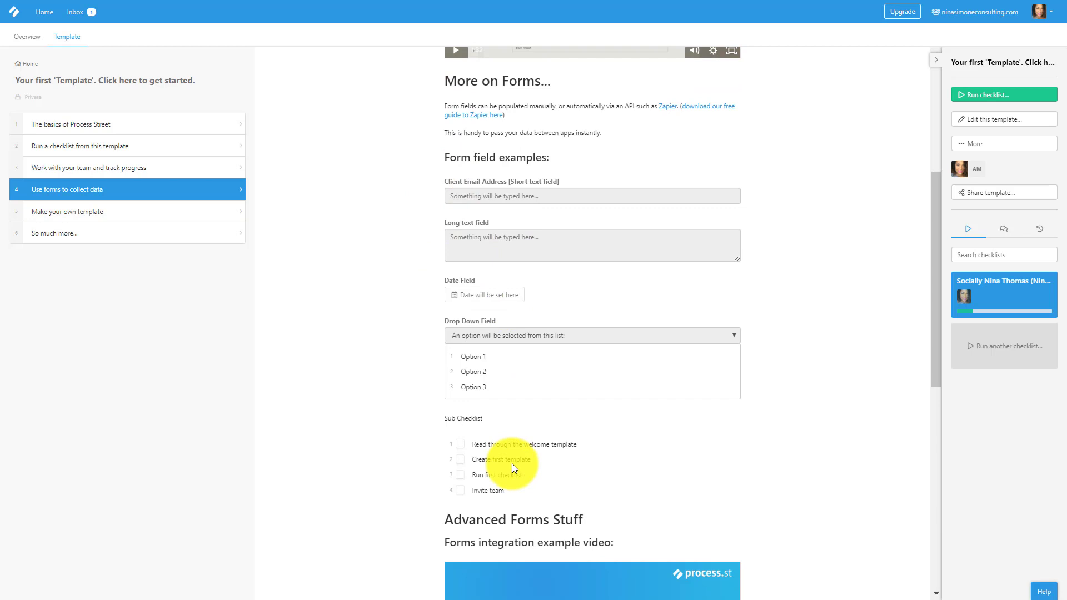
pyautogui.scroll(-3, 512, 463)
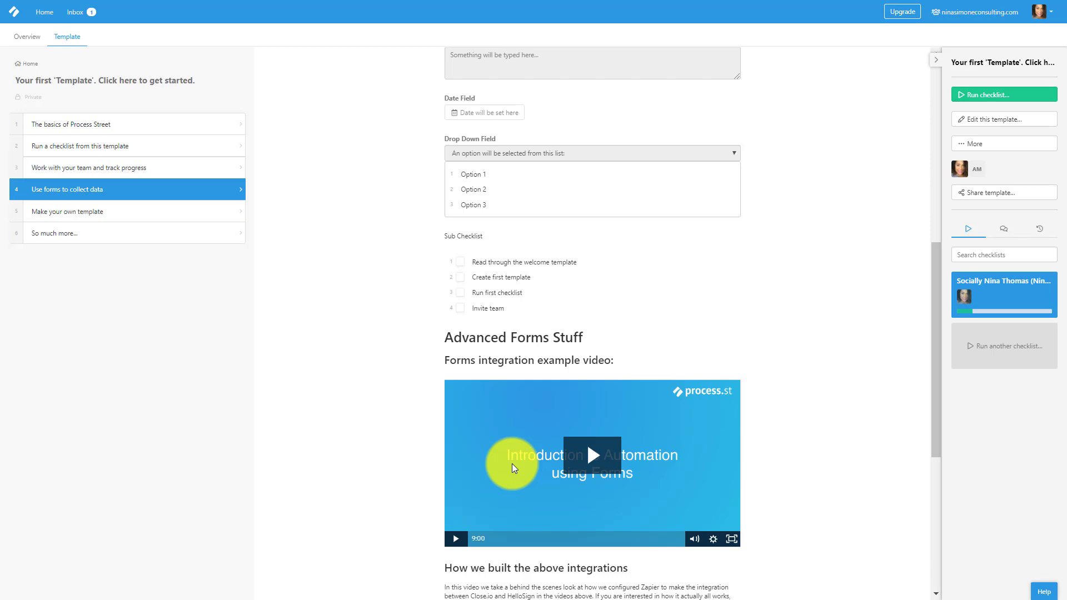
pyautogui.scroll(-2, 514, 458)
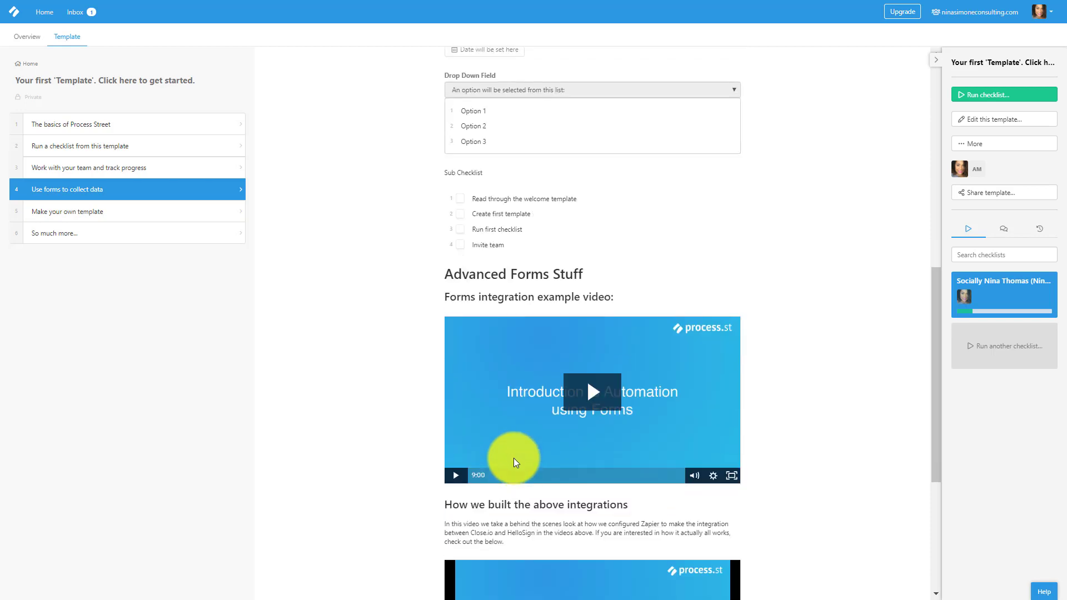
pyautogui.scroll(-4, 514, 454)
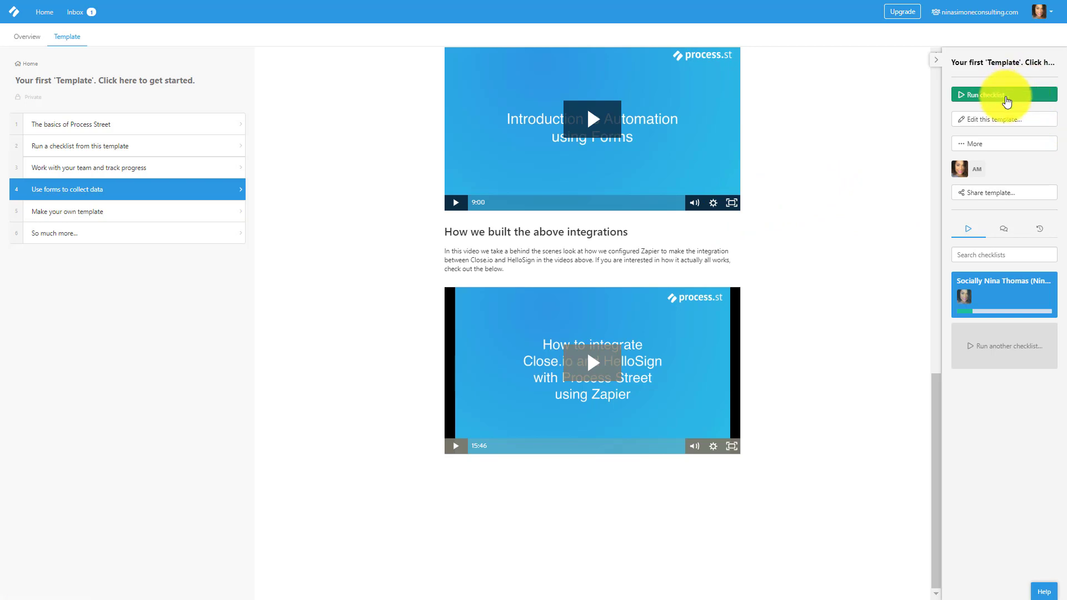
pyautogui.click(1001, 145)
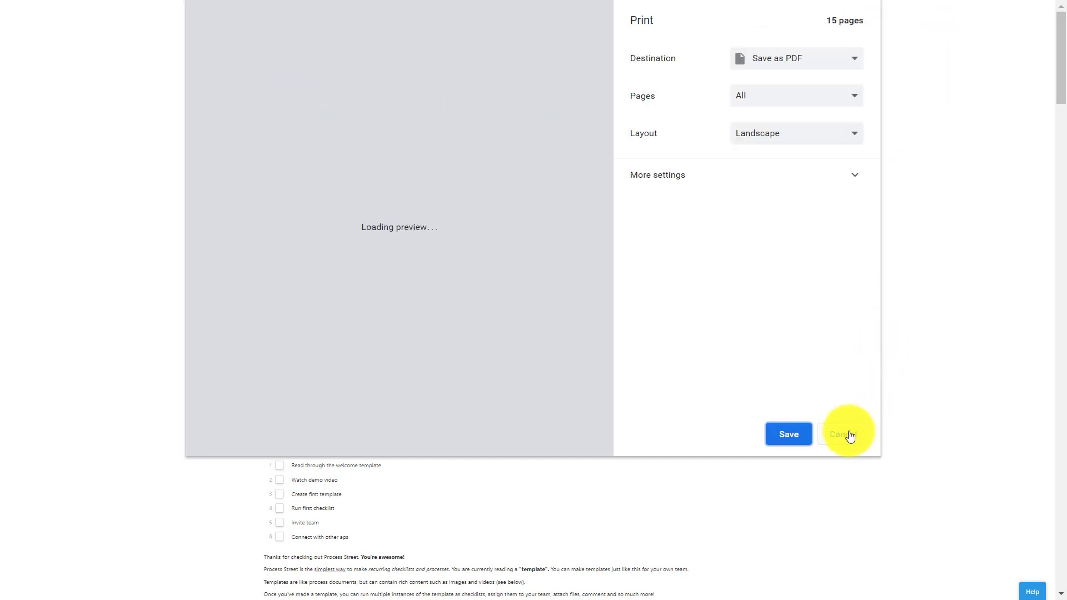
pyautogui.click(849, 436)
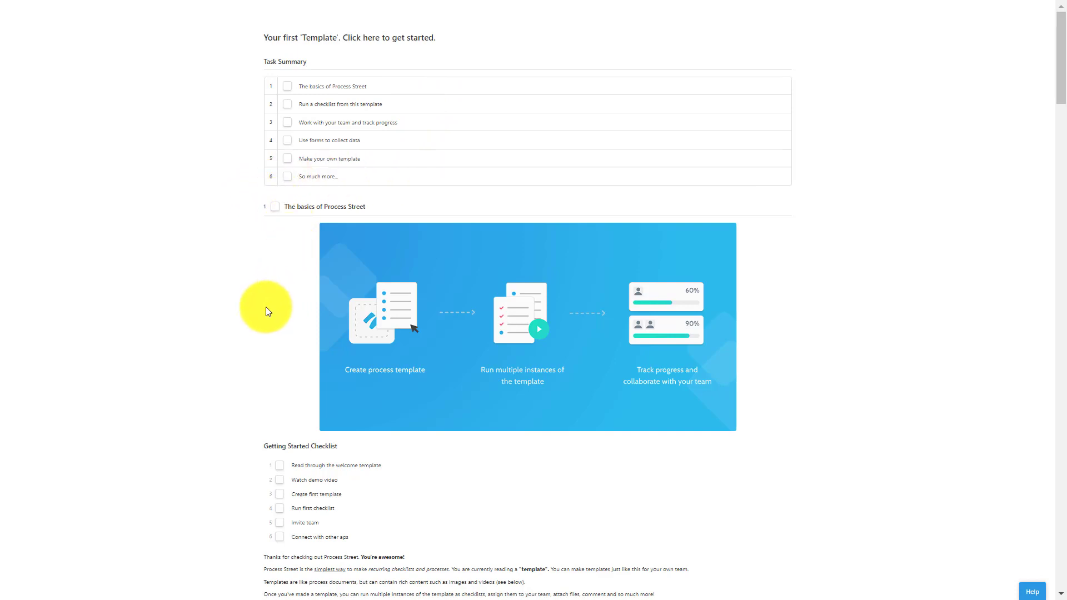
pyautogui.scroll(-12, 265, 306)
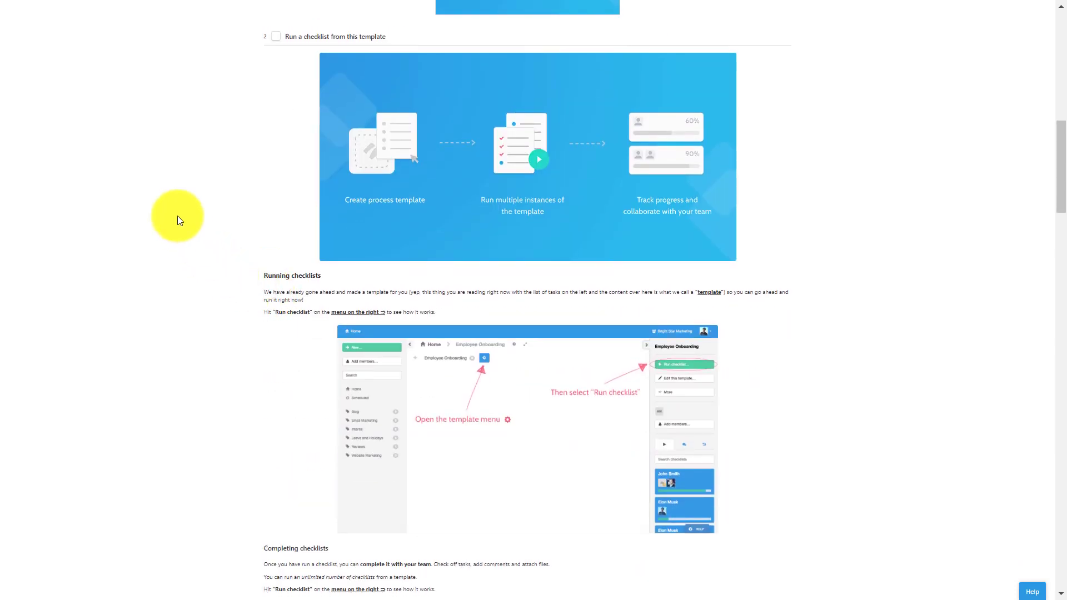
pyautogui.rightClick(178, 216)
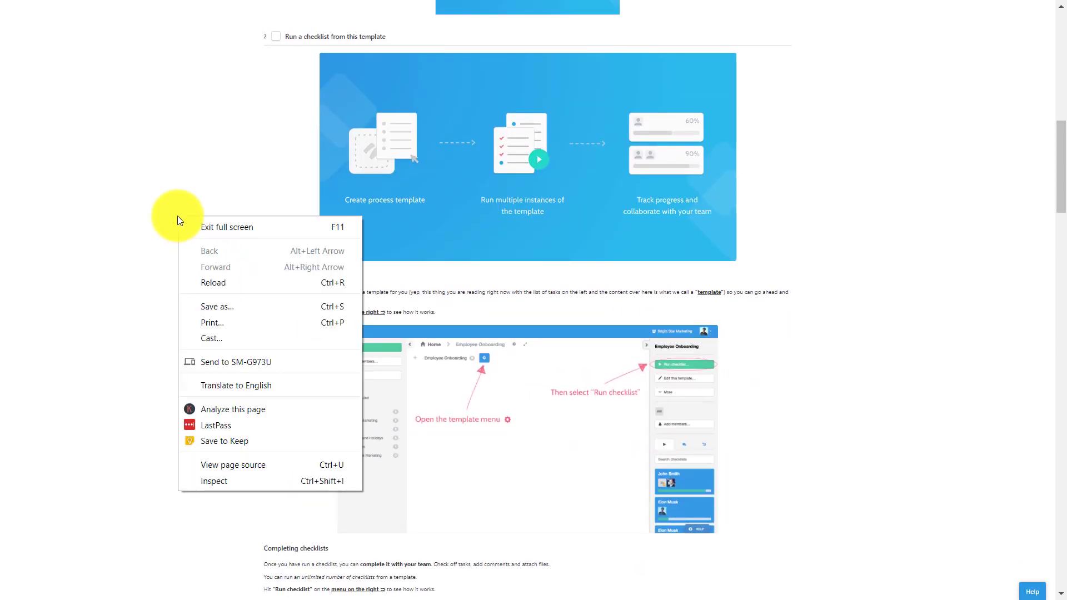
pyautogui.click(184, 221)
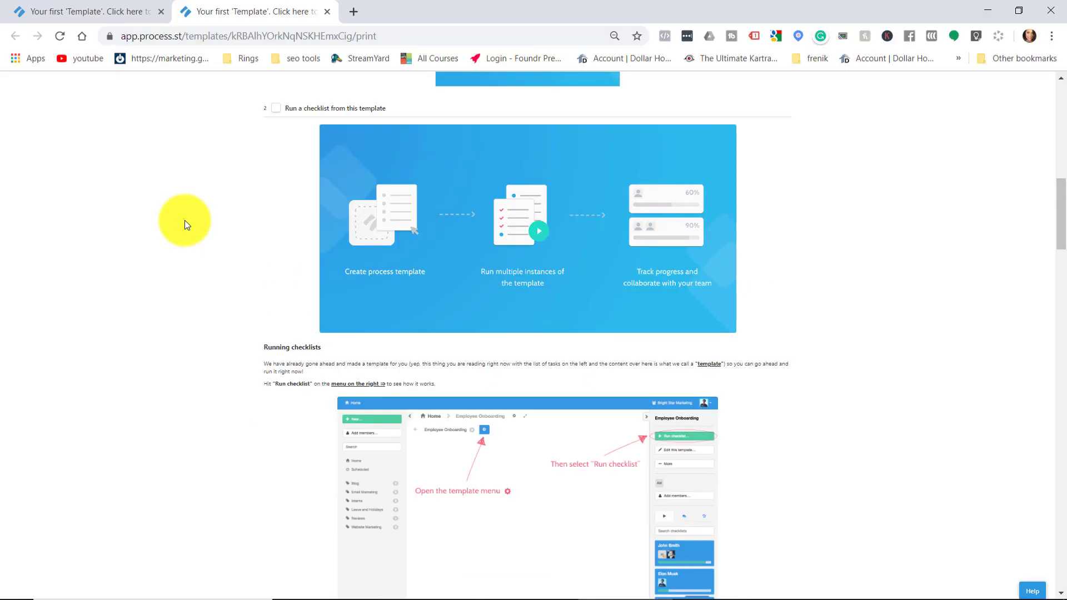
pyautogui.click(103, 15)
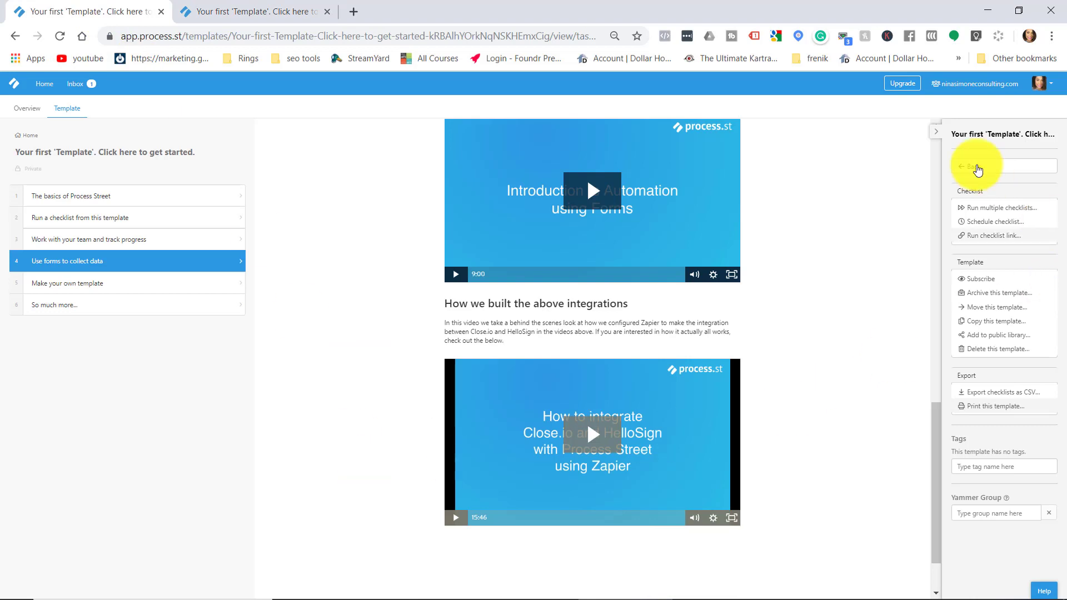
pyautogui.click(959, 166)
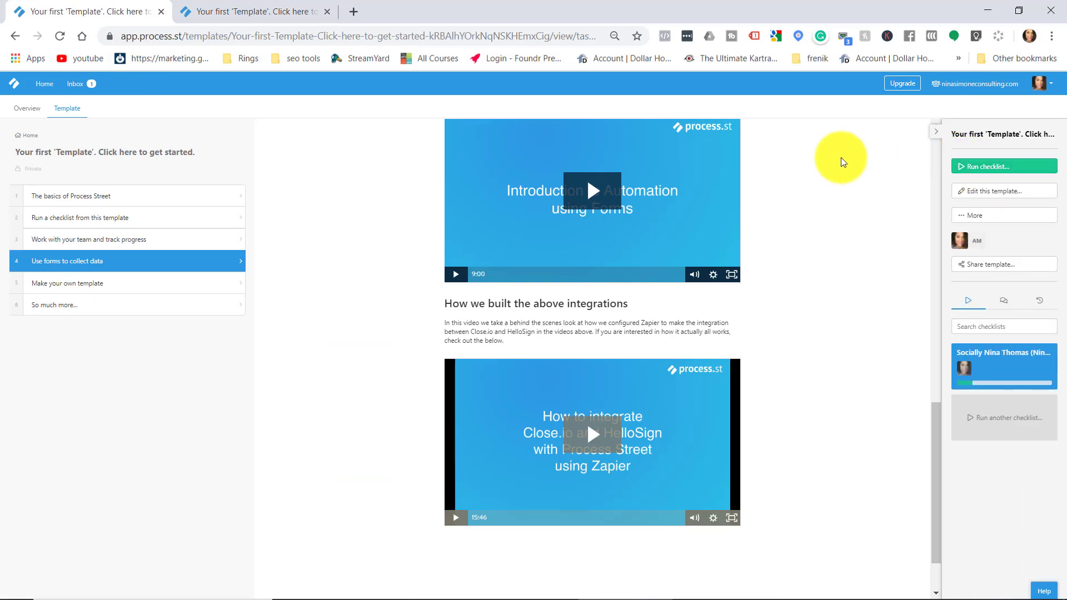
pyautogui.press('F11')
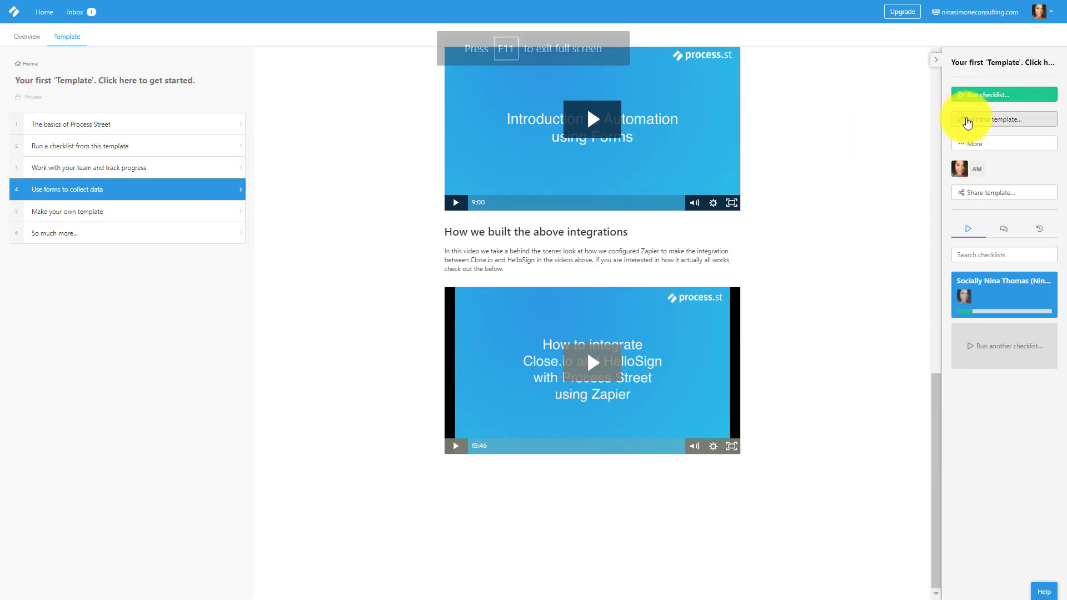
# Open the template editor and try the heading's text colour and variable options.
pyautogui.click(969, 120)
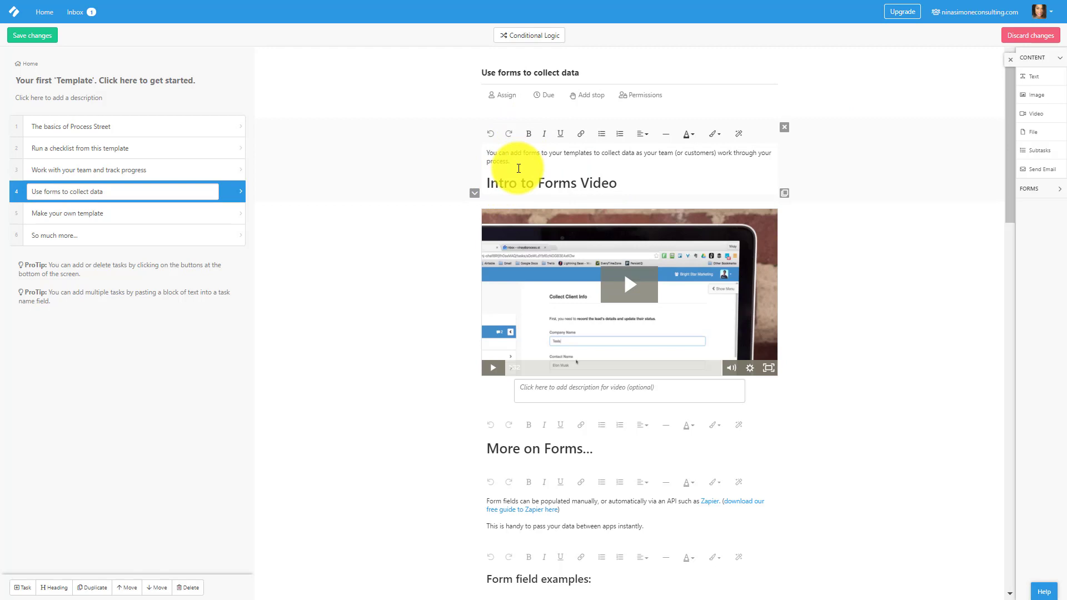
pyautogui.click(518, 168)
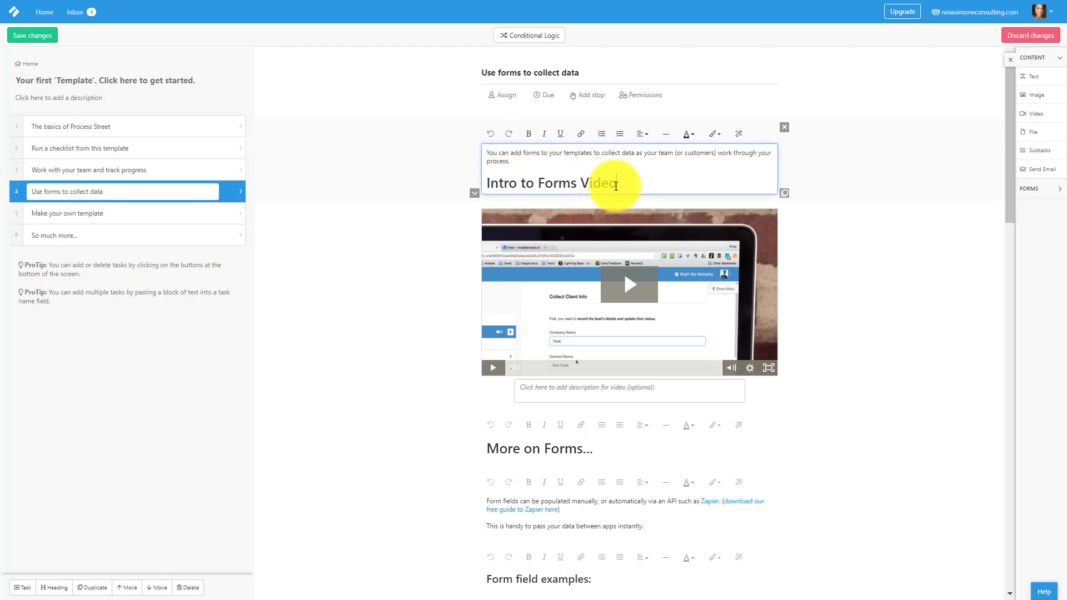
pyautogui.doubleClick(599, 183)
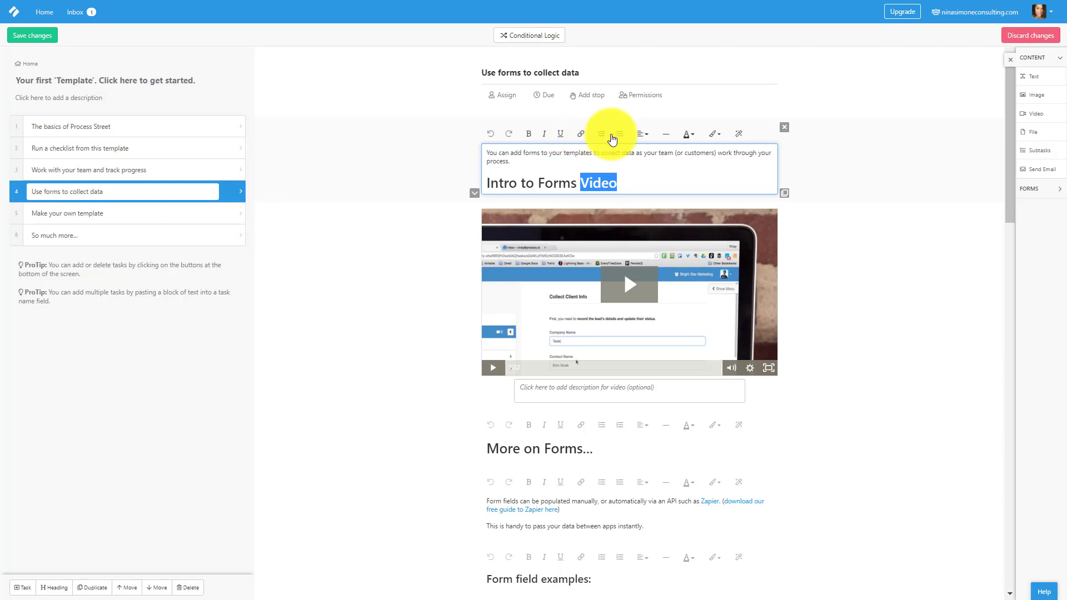
pyautogui.click(689, 135)
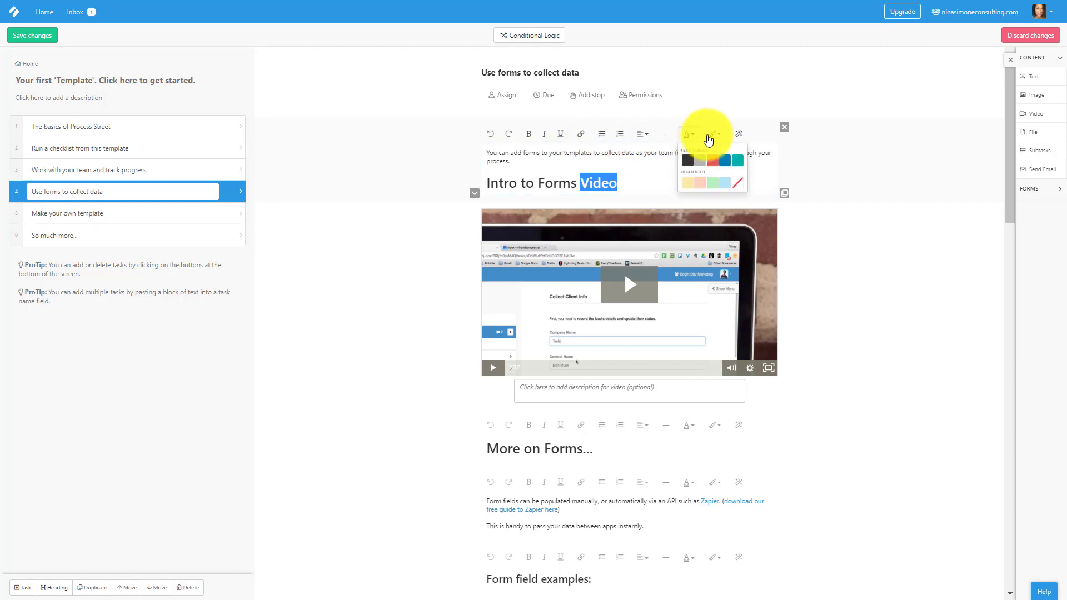
pyautogui.click(738, 136)
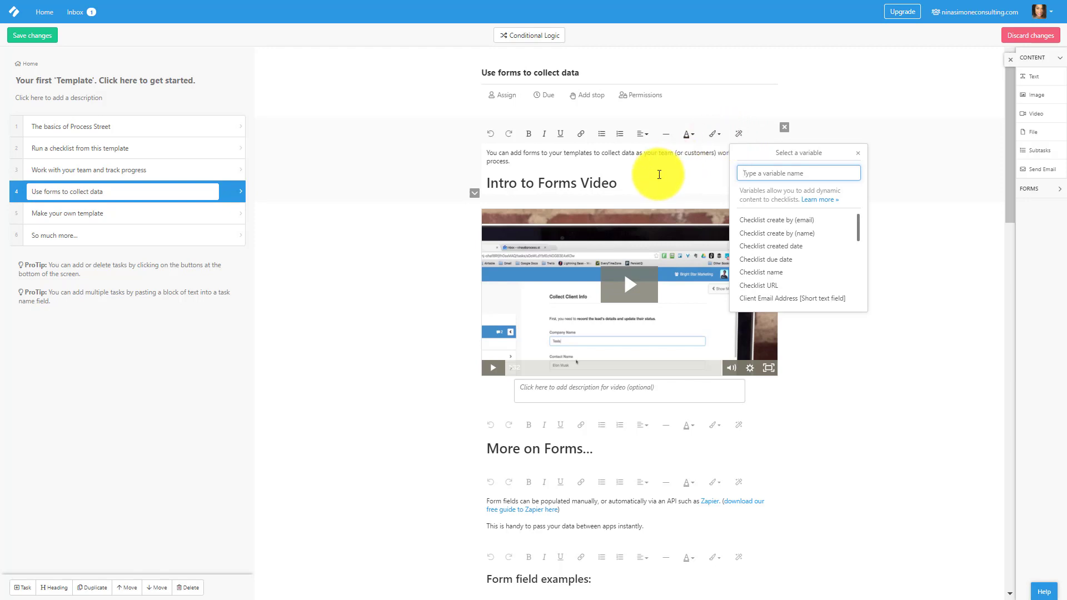
pyautogui.click(659, 174)
pyautogui.scroll(-1, 639, 467)
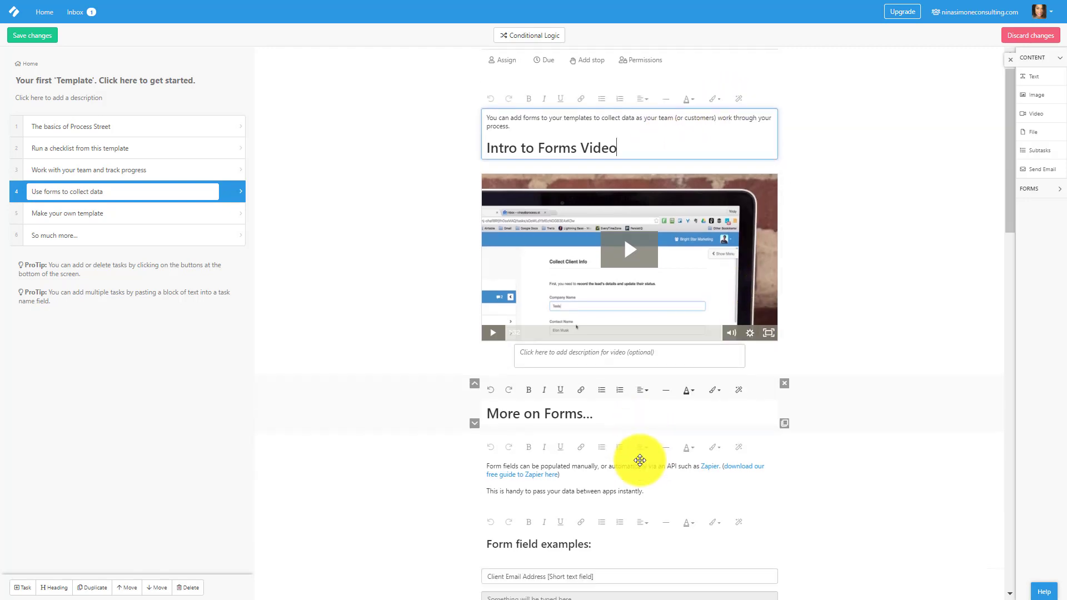
pyautogui.scroll(-2, 640, 460)
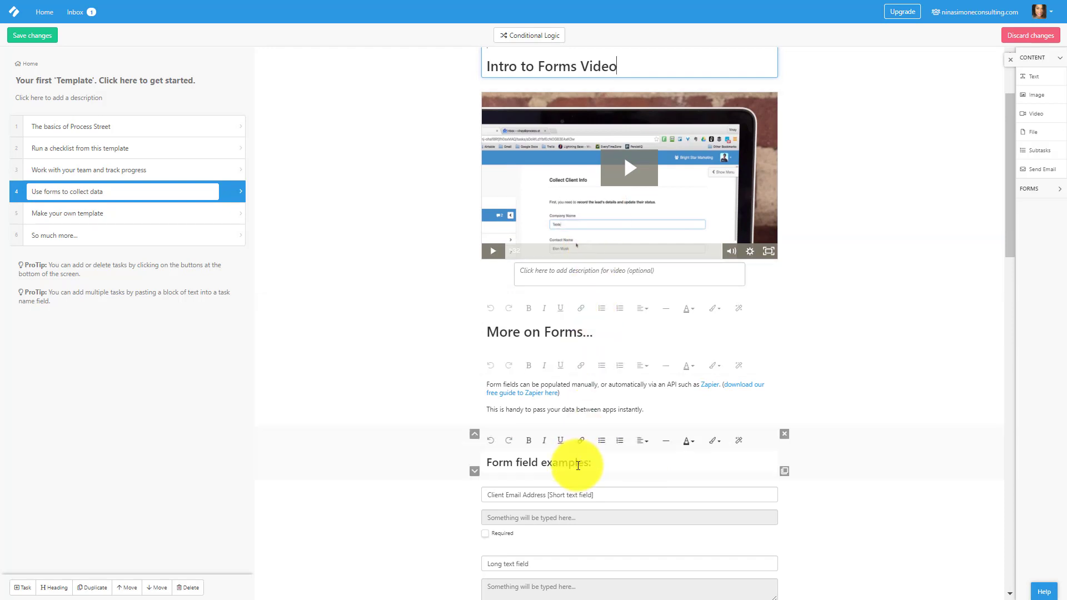
# Assign the Use forms to collect data task to the signed-in account owner.
pyautogui.scroll(3, 578, 465)
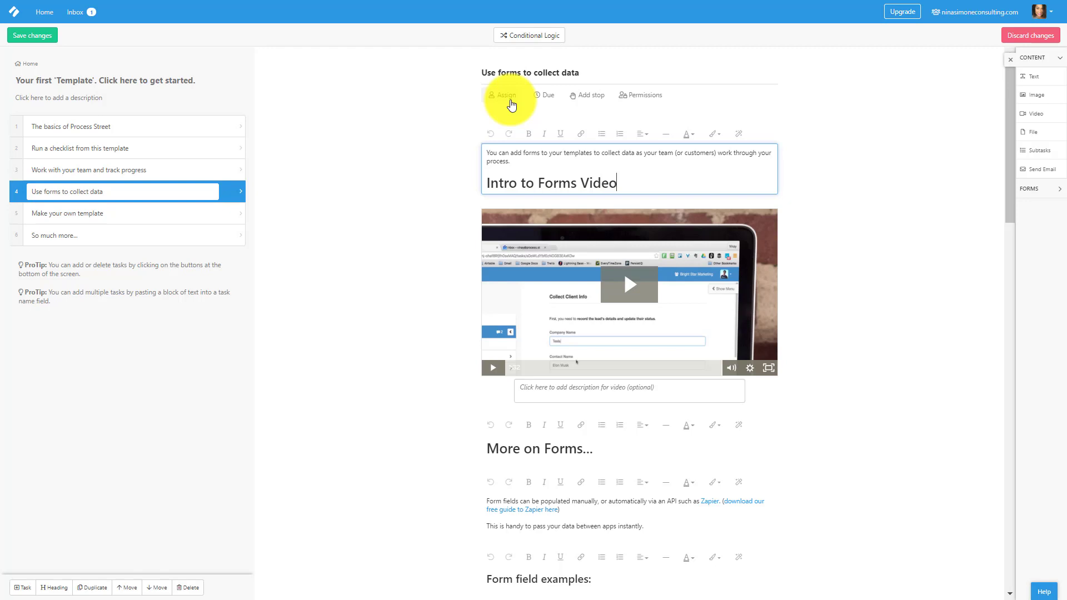
pyautogui.click(511, 105)
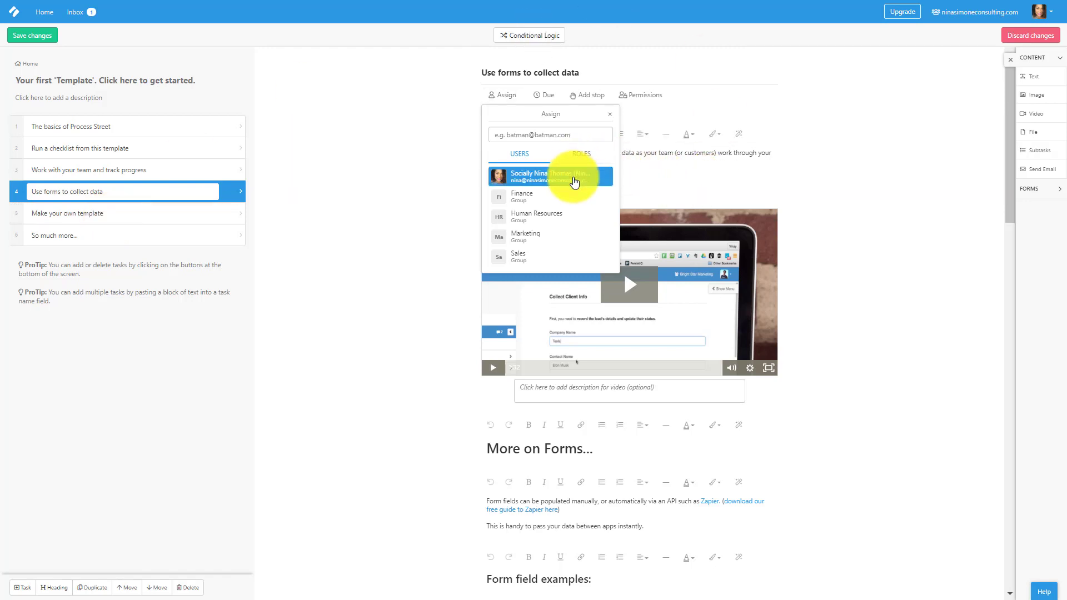
pyautogui.click(574, 177)
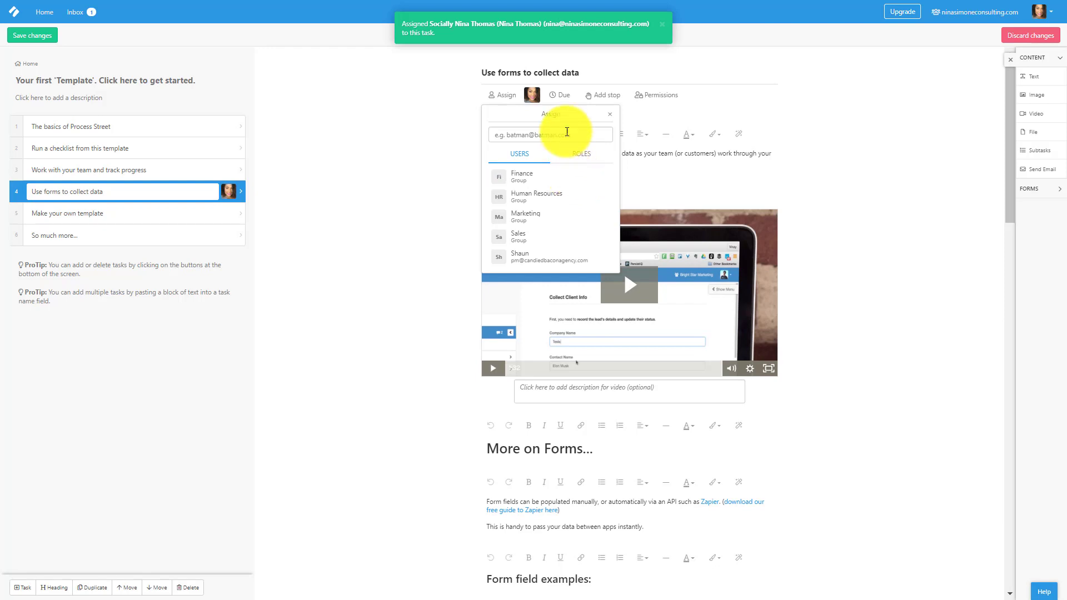
pyautogui.click(561, 96)
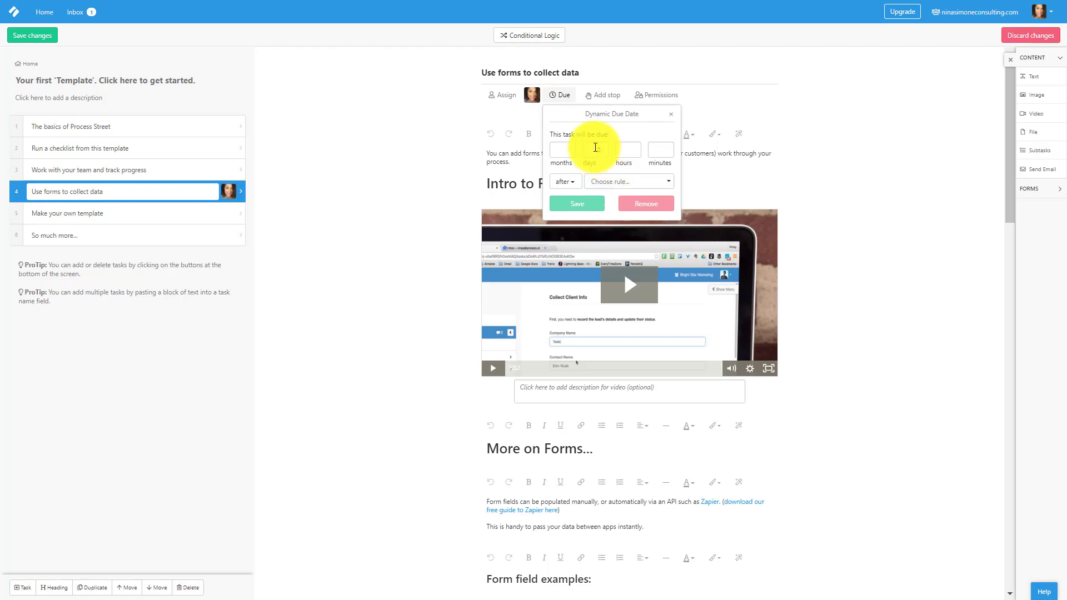
# Save a 1-day dynamic due date, then dismiss the Permissions upgrade notice.
pyautogui.click(595, 147)
pyautogui.write('1')
pyautogui.press('Tab')
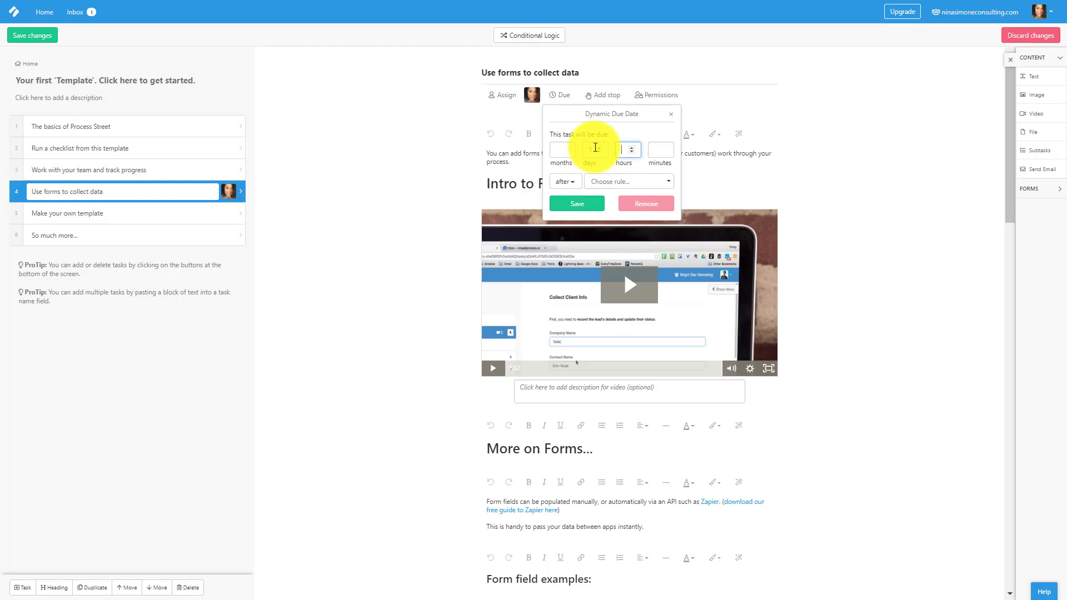
pyautogui.click(580, 208)
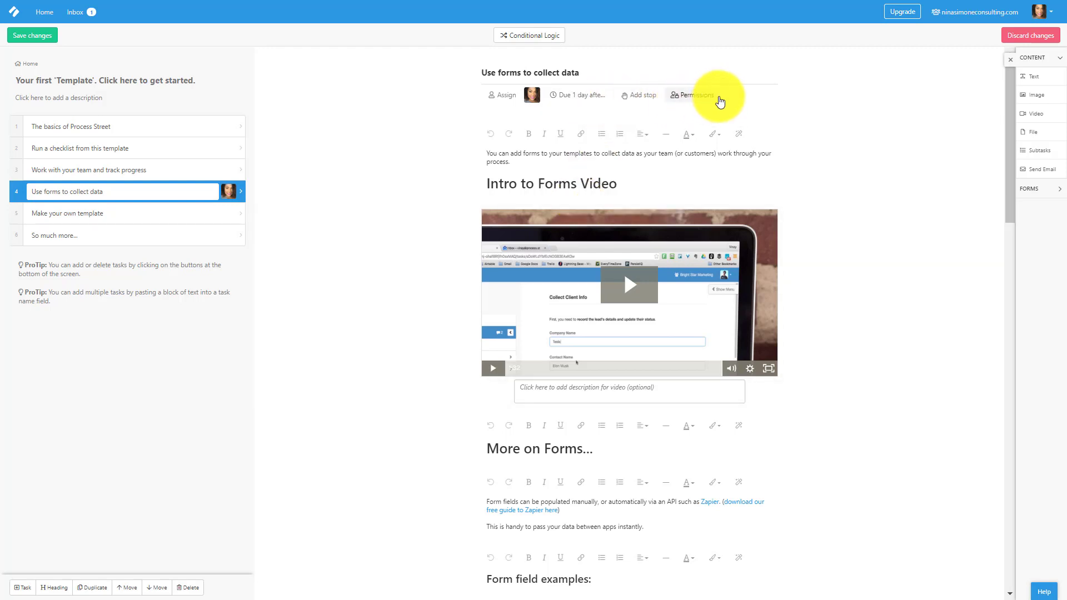
pyautogui.click(718, 98)
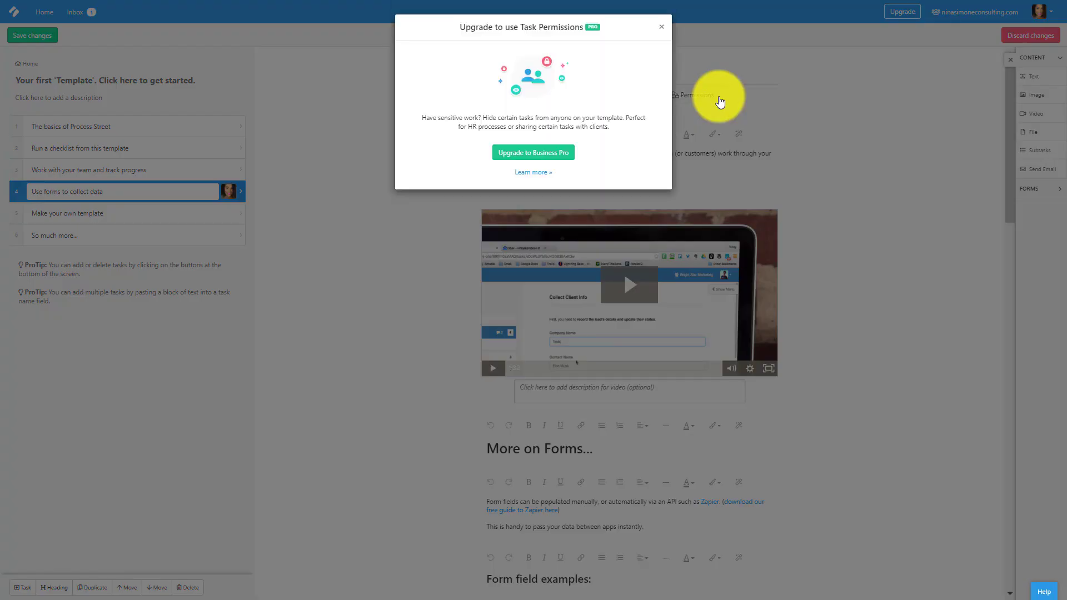
pyautogui.click(661, 29)
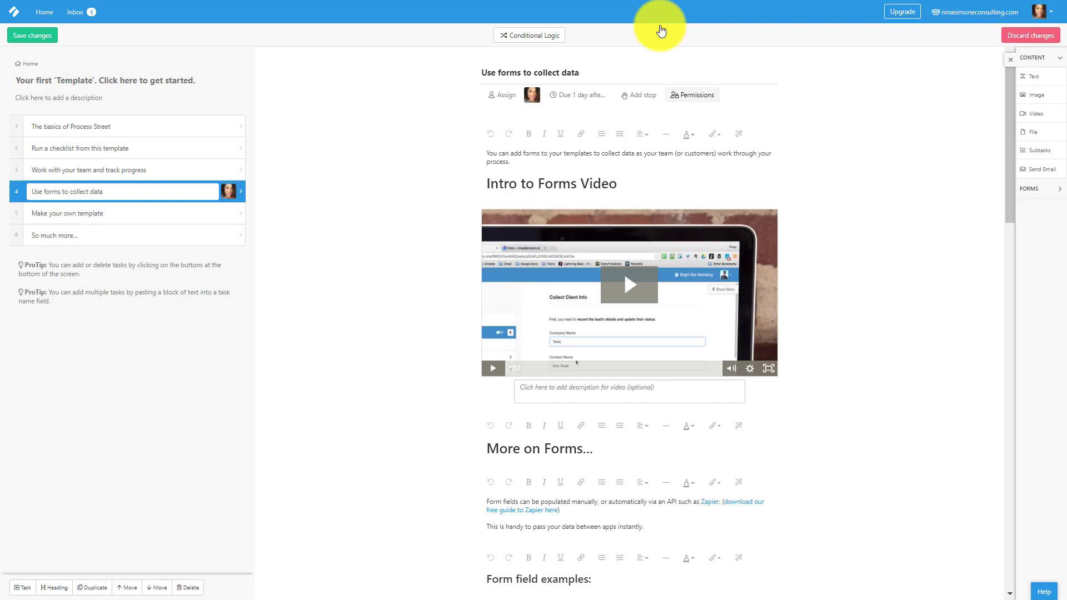
# Expand the FORMS field types in the Content sidebar and dismiss the Conditional Logic upgrade notice.
pyautogui.moveTo(1034, 78); pyautogui.dragTo(1031, 105)
pyautogui.click(1060, 194)
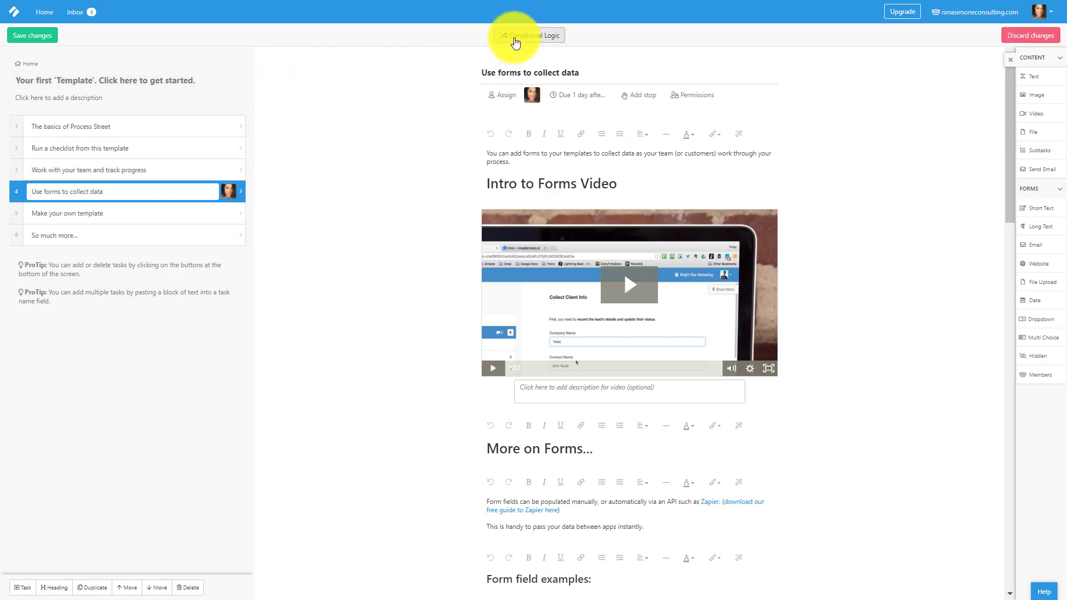
pyautogui.click(516, 42)
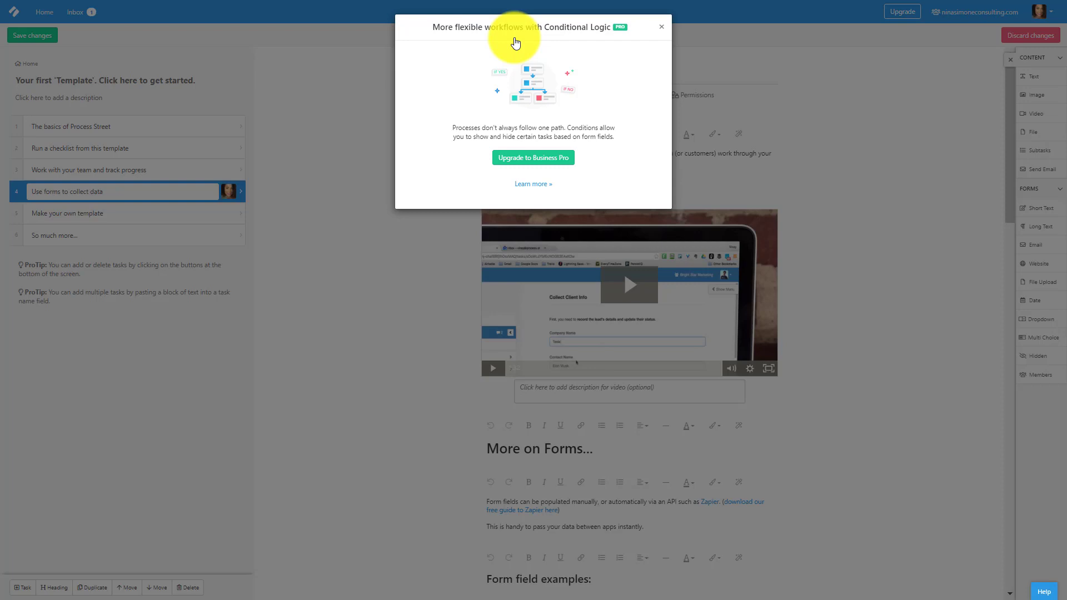
pyautogui.click(661, 27)
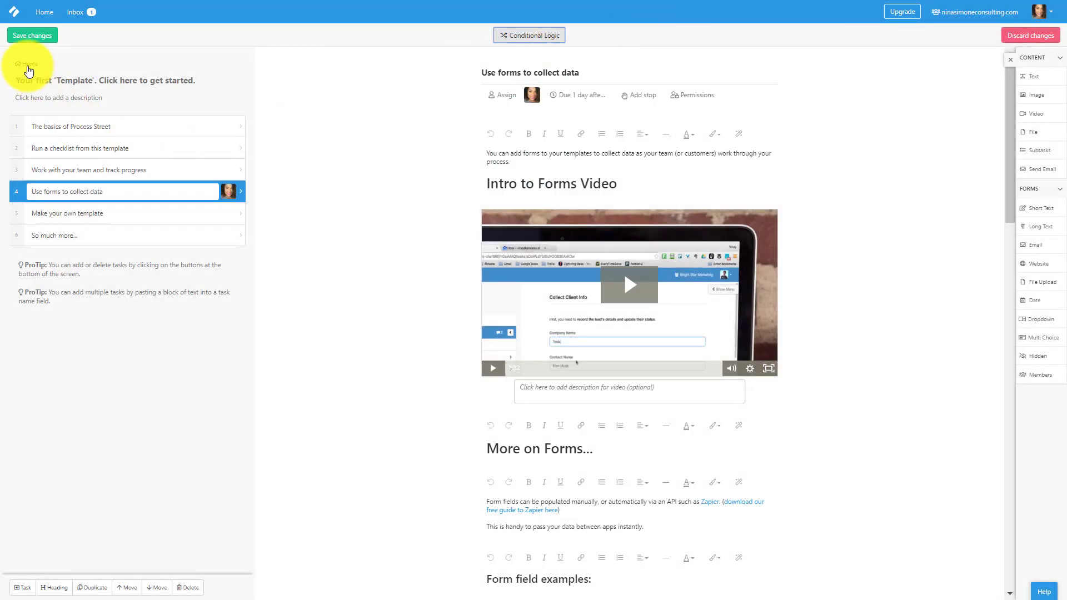
# Save the template edits, apply them to the running checklist, and go back Home.
pyautogui.click(35, 37)
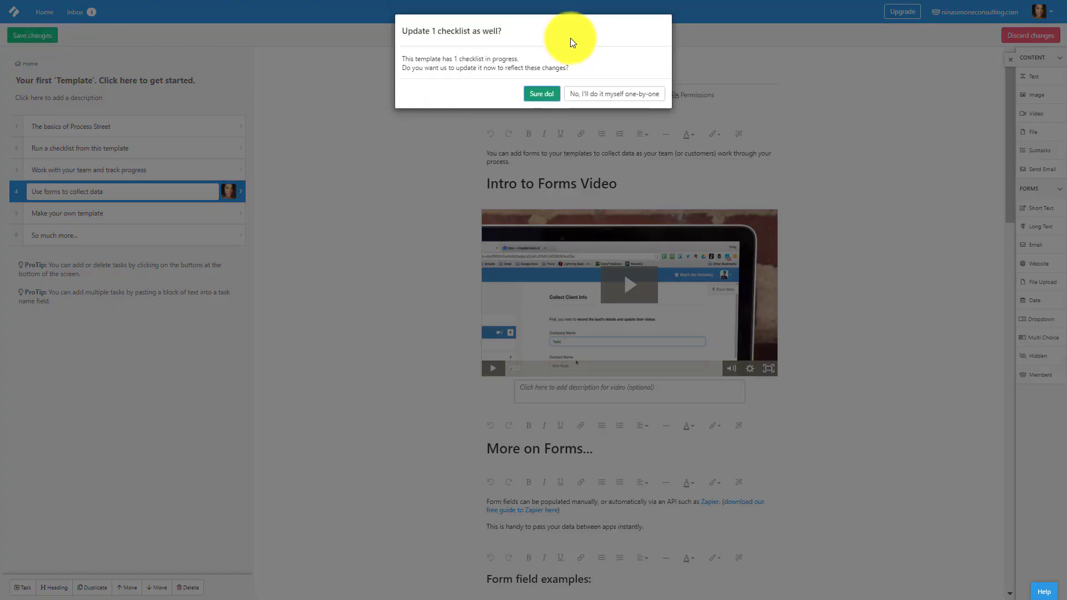
pyautogui.click(546, 95)
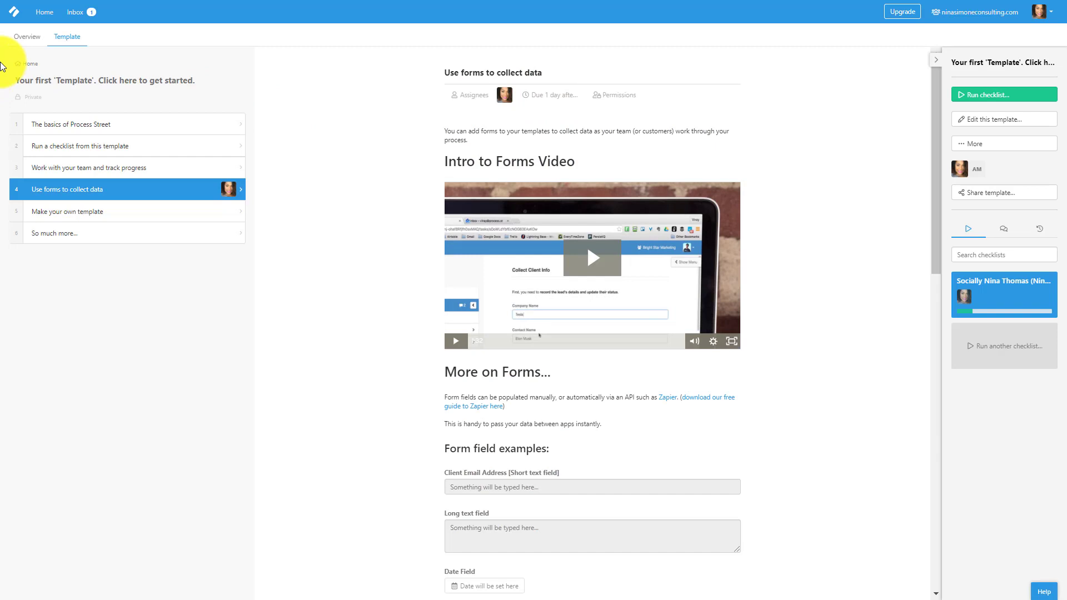
pyautogui.click(36, 18)
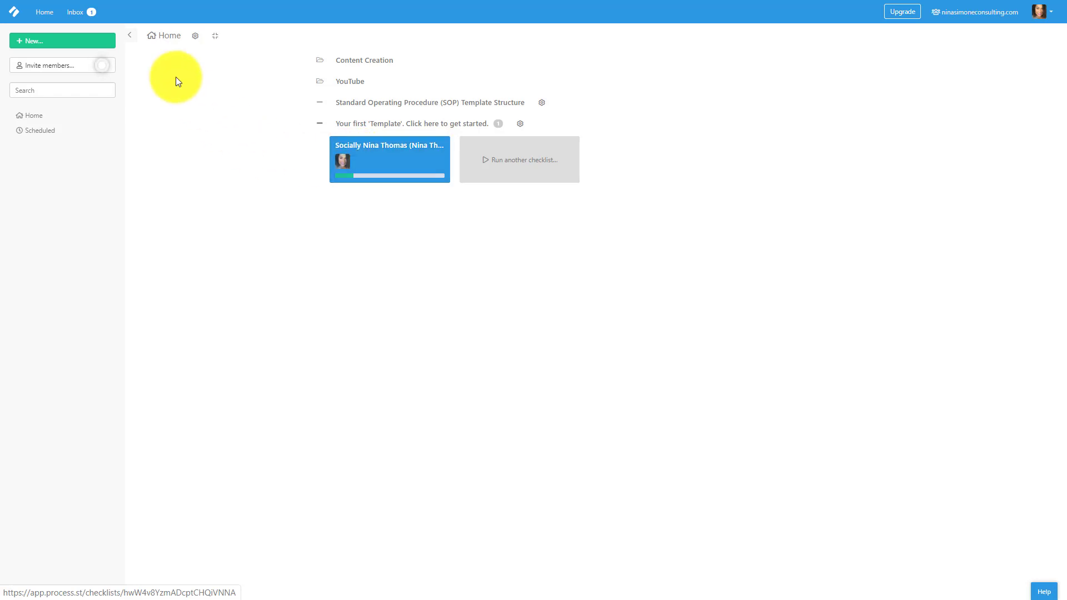
# Check the Inbox, then bring up the New… menu's creation options on Home.
pyautogui.click(87, 18)
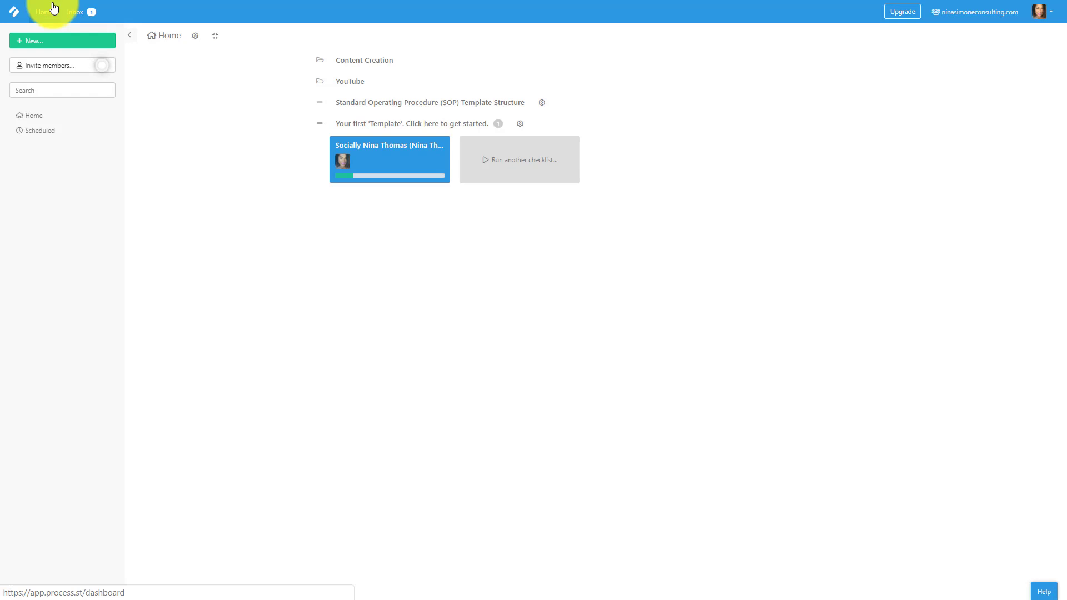
pyautogui.click(85, 41)
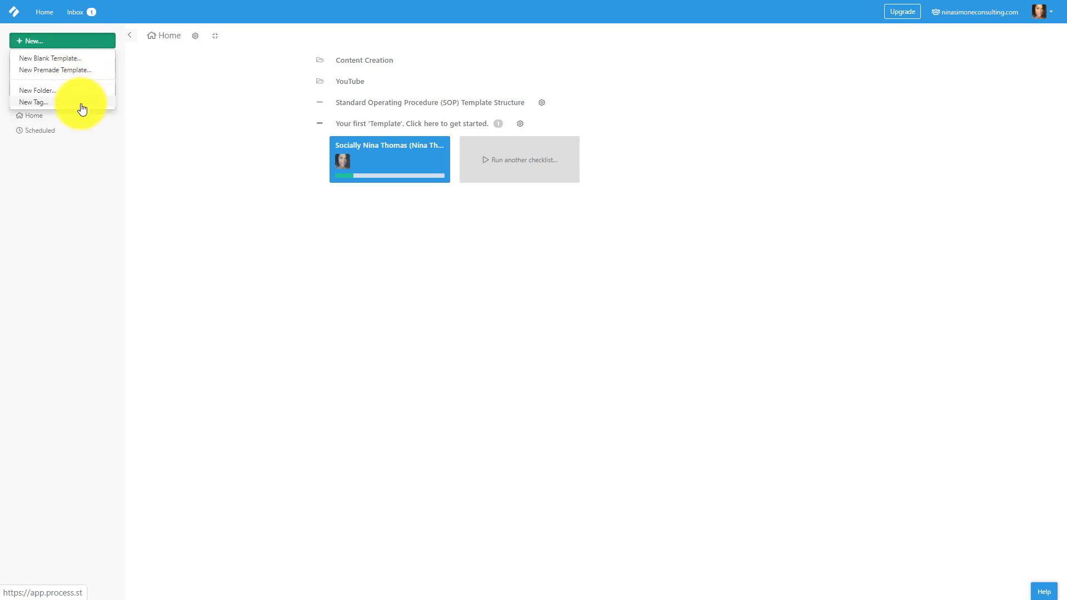
pyautogui.click(76, 70)
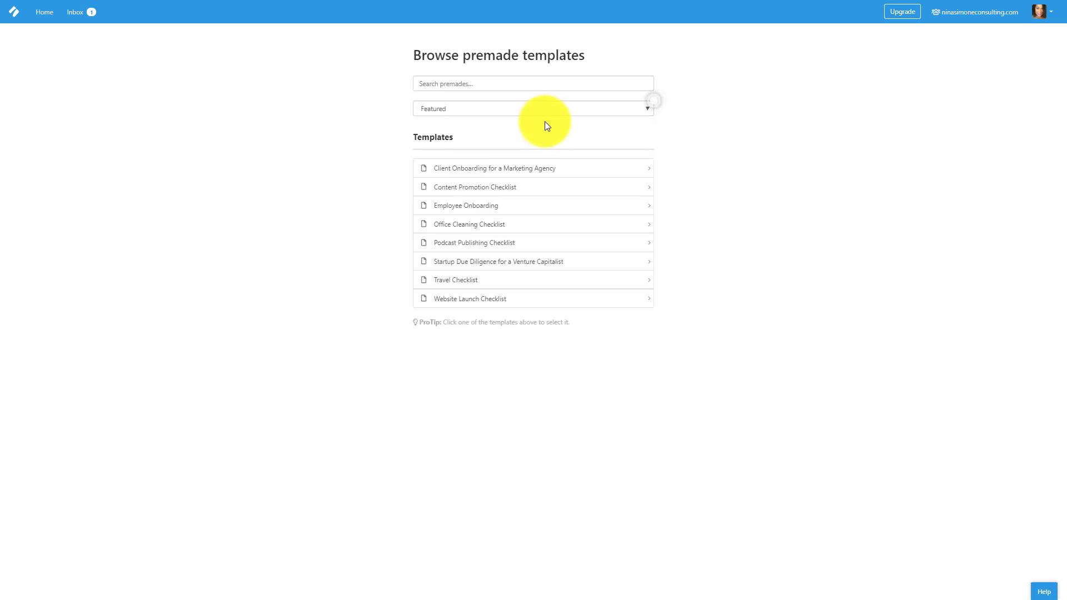
pyautogui.click(527, 109)
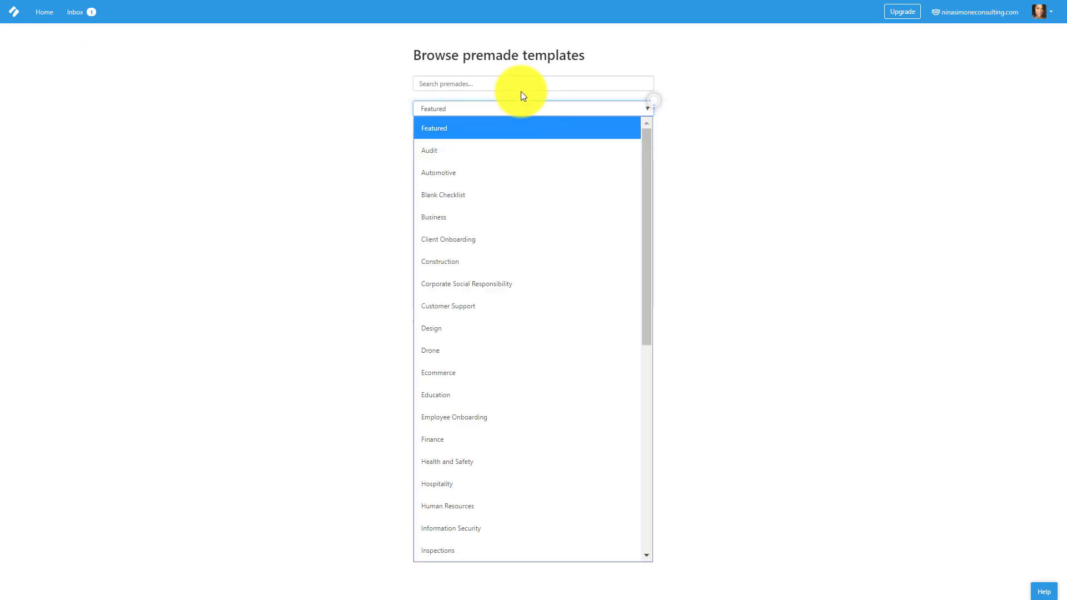
pyautogui.click(518, 85)
pyautogui.click(518, 86)
pyautogui.write('standa')
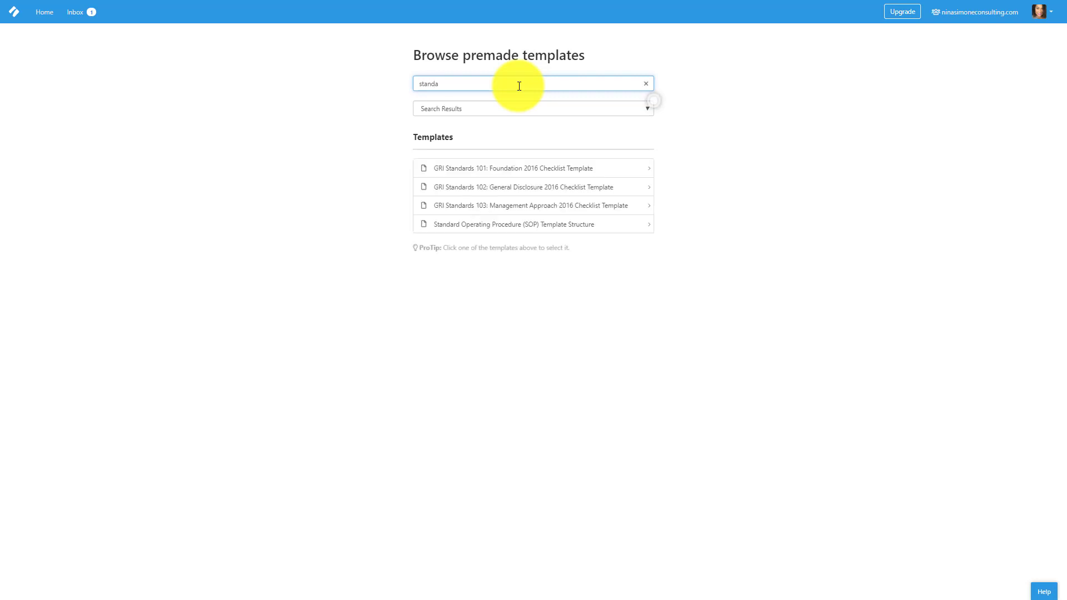
pyautogui.write('rd op')
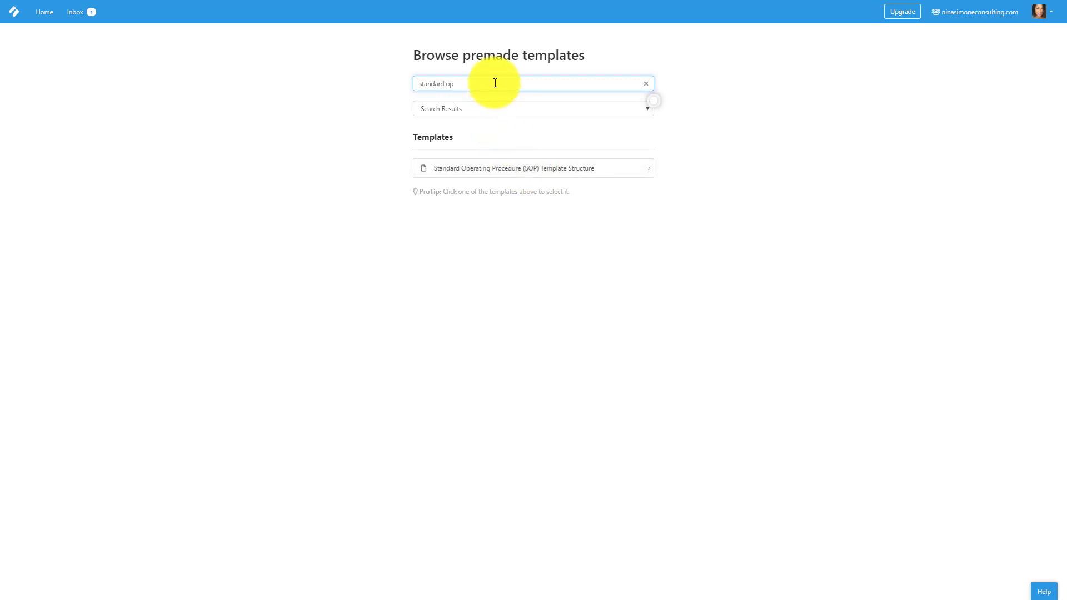
pyautogui.press('BackSpace')
pyautogui.press('BackSpace')
pyautogui.press('BackSpace')
pyautogui.press('BackSpace')
pyautogui.press('BackSpace')
pyautogui.press('BackSpace')
pyautogui.press('BackSpace')
pyautogui.press('BackSpace')
pyautogui.press('BackSpace')
pyautogui.press('BackSpace')
pyautogui.click(501, 109)
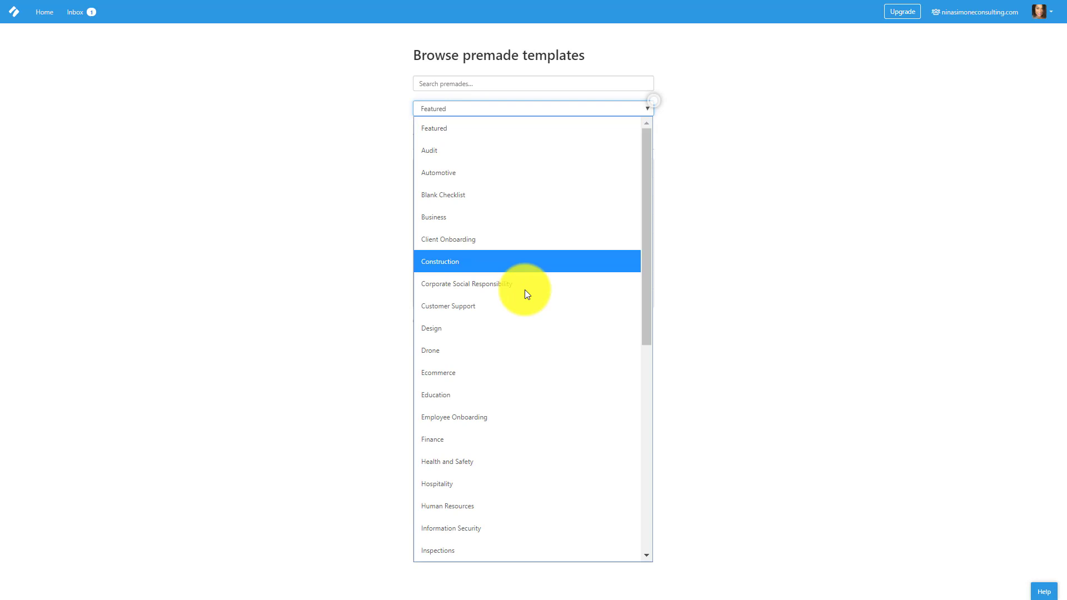
pyautogui.scroll(-5, 525, 285)
pyautogui.scroll(-3, 525, 285)
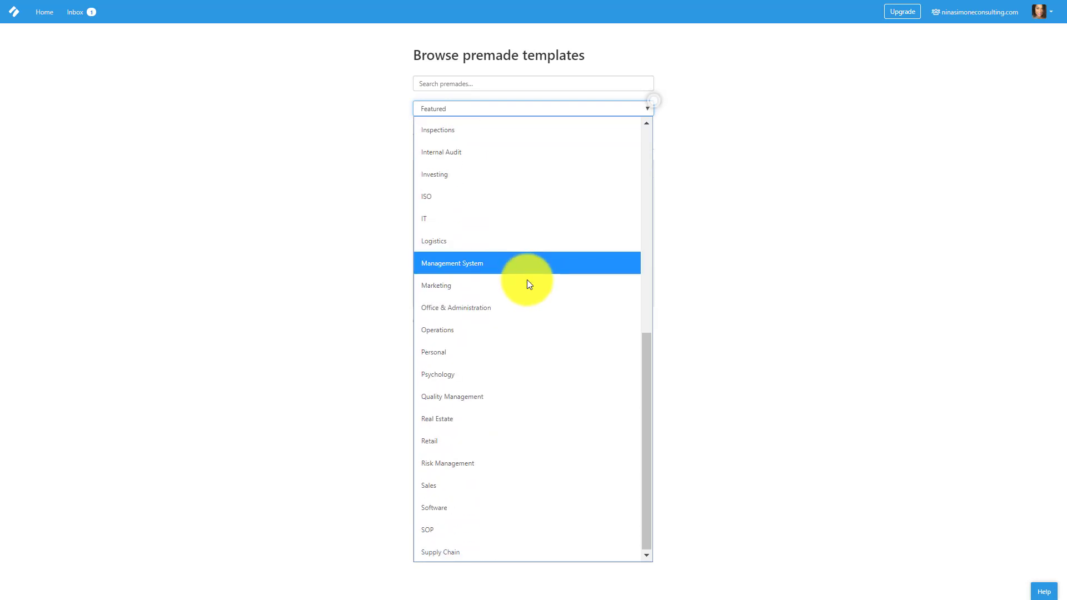
pyautogui.click(516, 282)
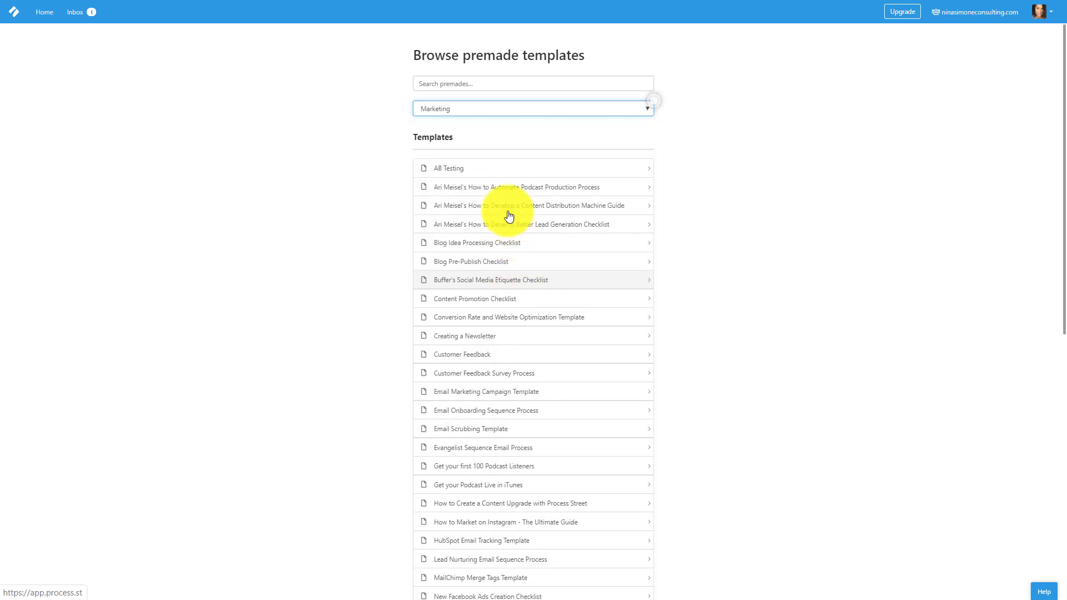
pyautogui.scroll(-1, 506, 195)
pyautogui.scroll(-3, 506, 194)
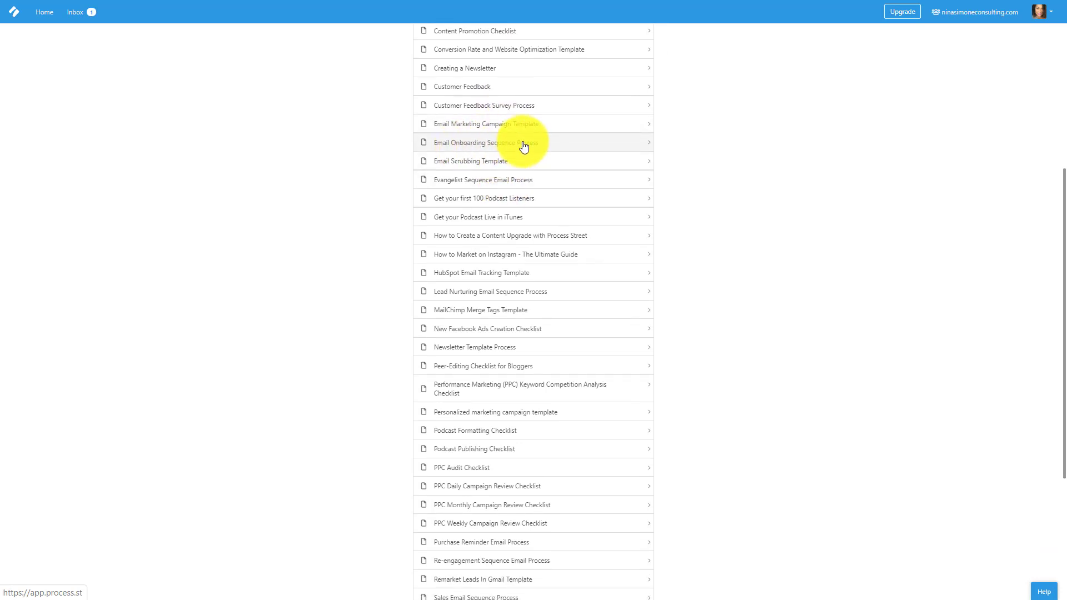
pyautogui.scroll(-1, 523, 149)
pyautogui.scroll(-2, 512, 314)
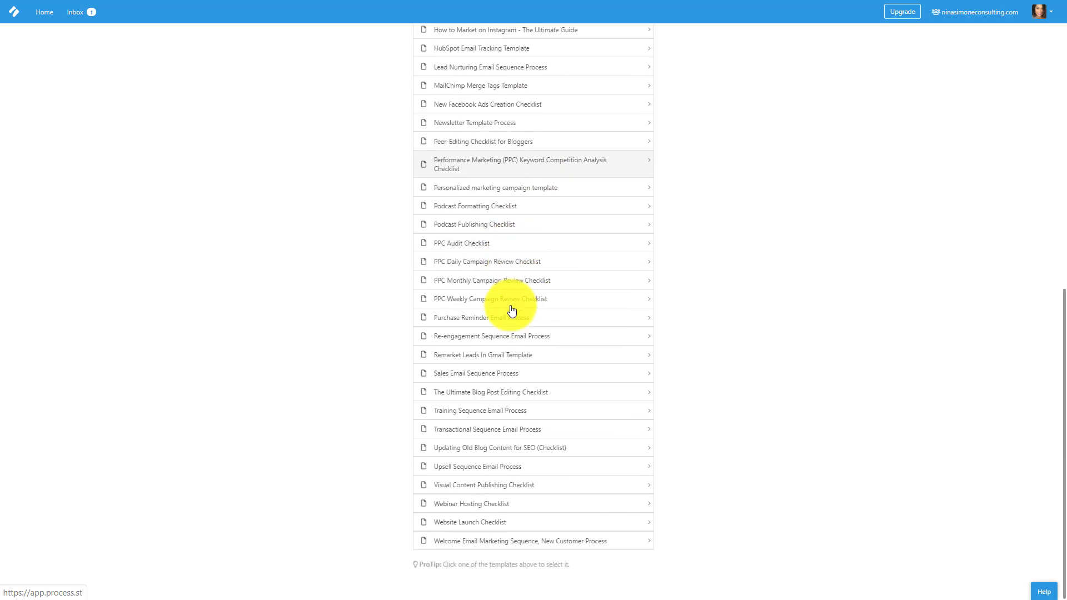
pyautogui.scroll(7, 512, 310)
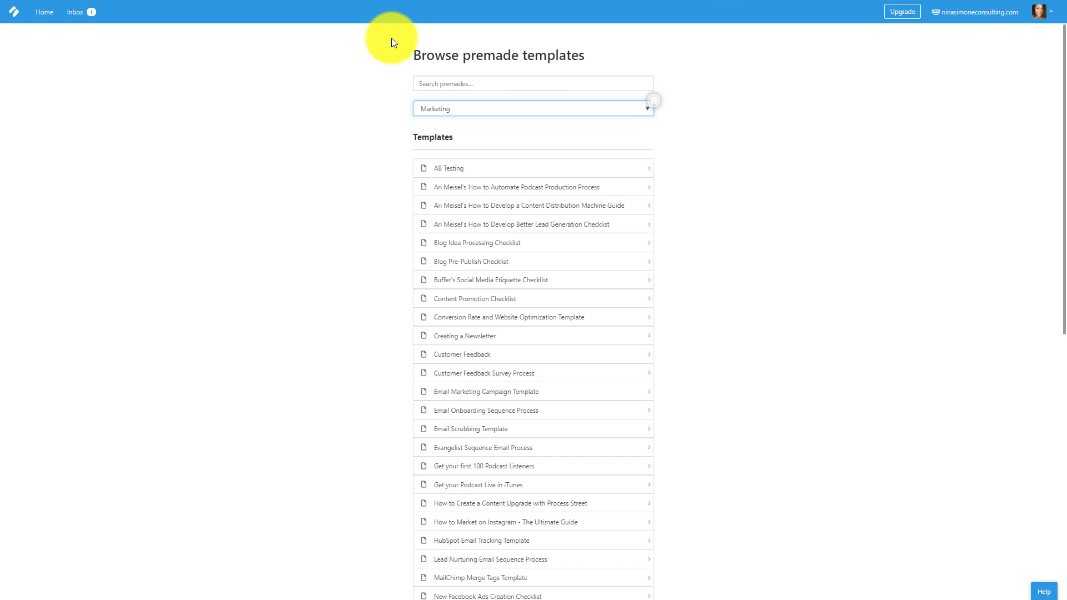
# Create a new blank template from Home, keeping its default name.
pyautogui.click(44, 21)
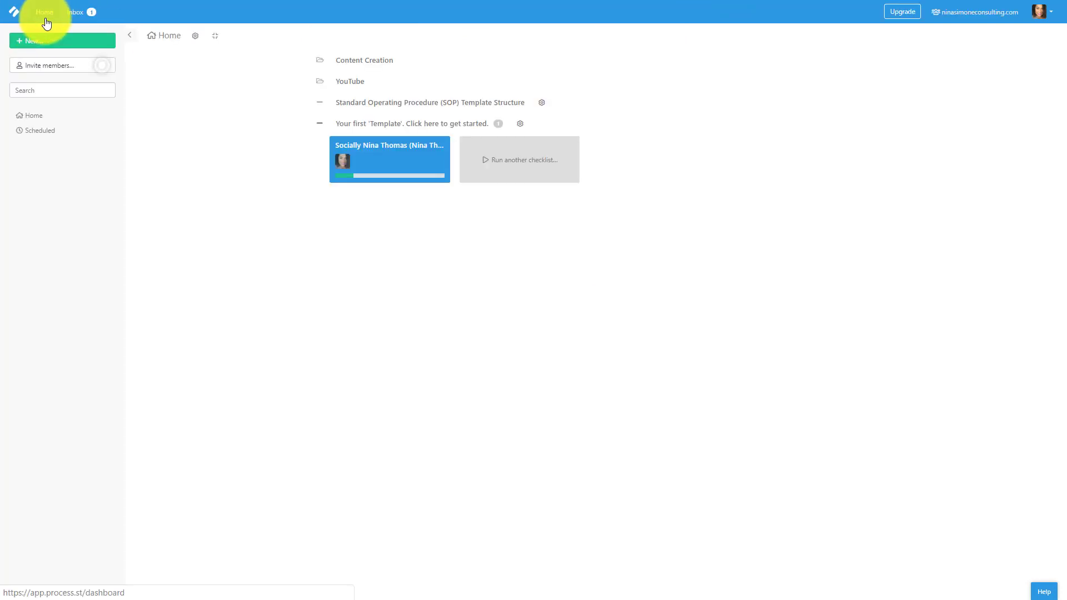
pyautogui.click(46, 41)
pyautogui.click(60, 58)
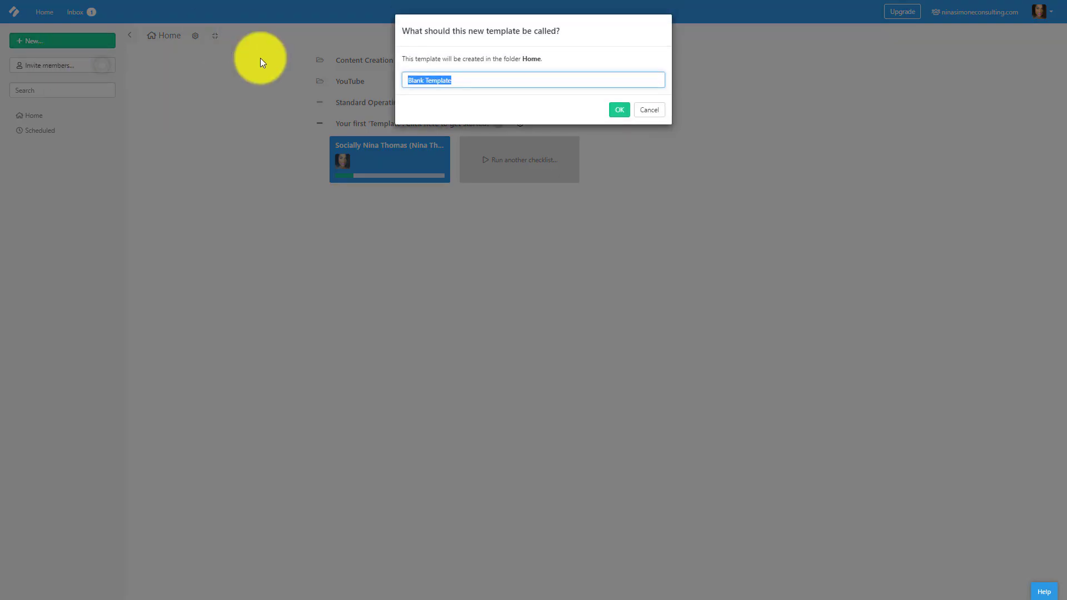
pyautogui.press('Return')
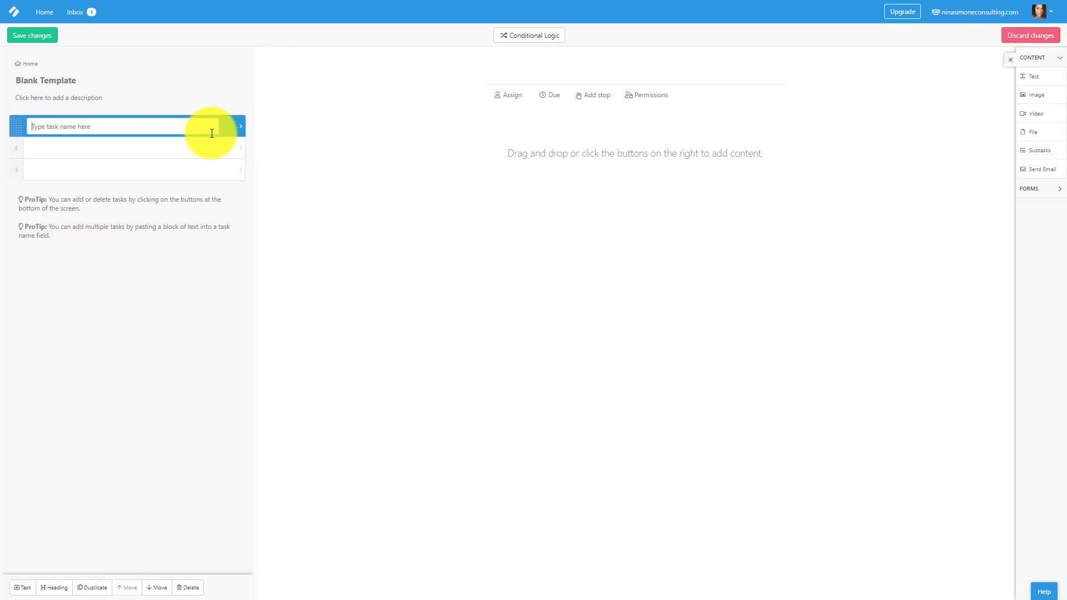
# Name the template's first task 'Welcome New Client'.
pyautogui.write('Ed')
pyautogui.press('BackSpace')
pyautogui.press('BackSpace')
pyautogui.write('Welcome New')
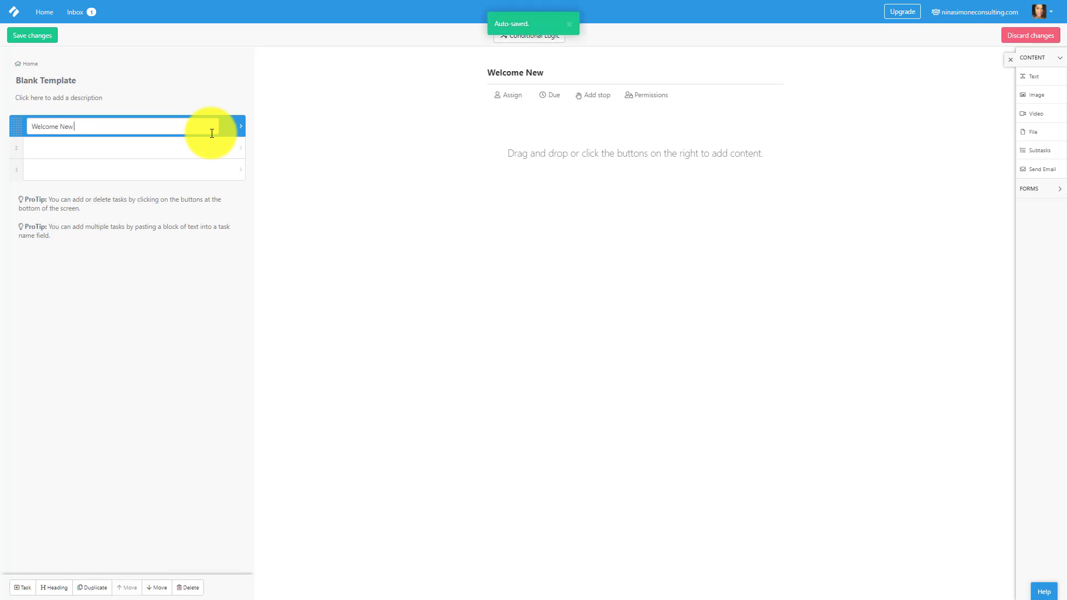
pyautogui.write(' Client')
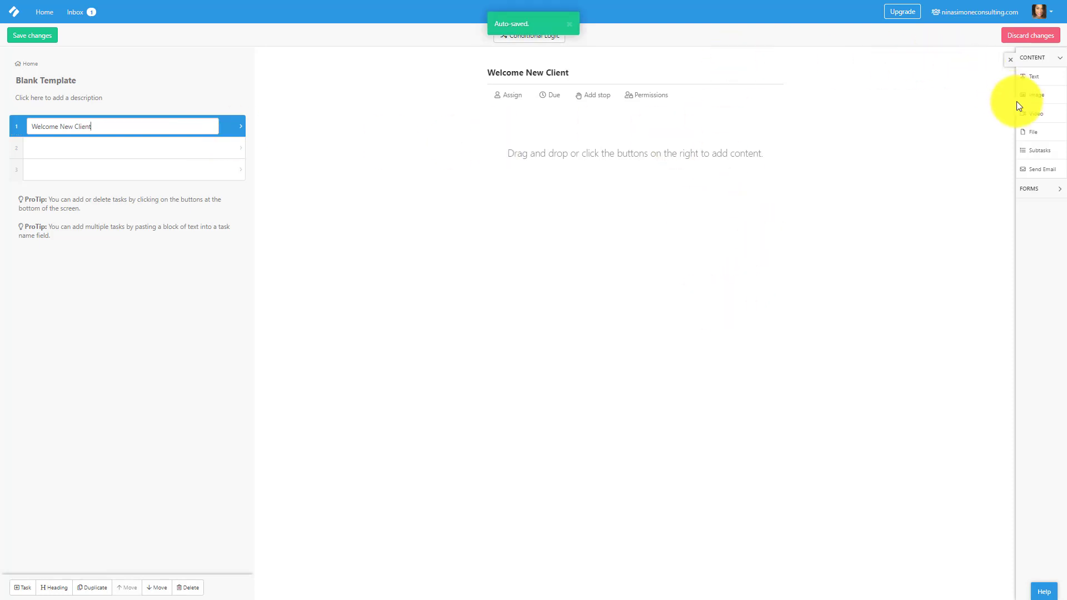
# Add a video block and an image block with an uploaded selfie screenshot to the task.
pyautogui.moveTo(1036, 116); pyautogui.dragTo(678, 141)
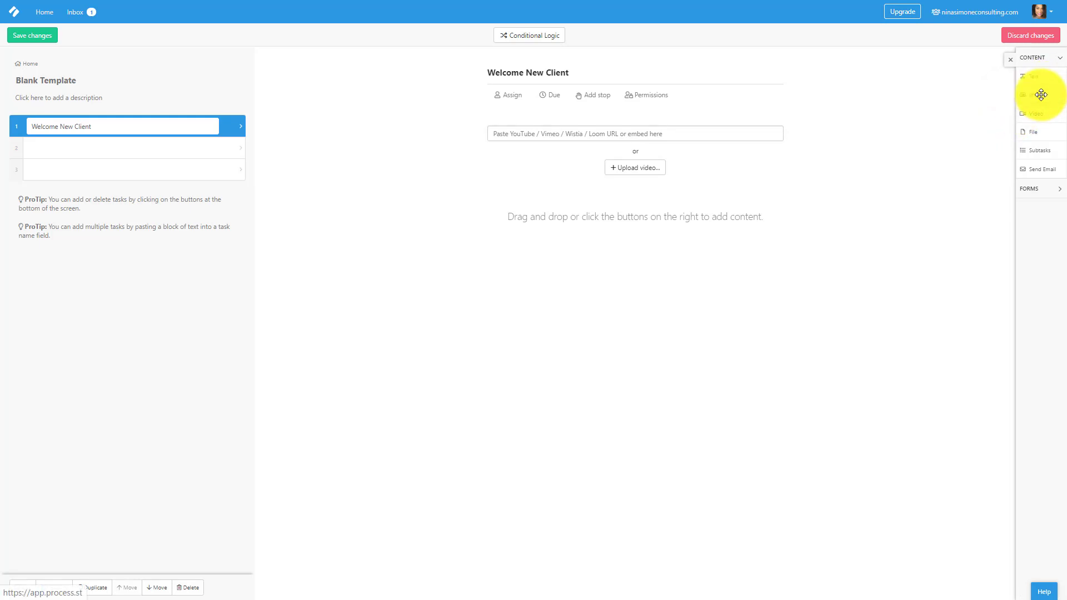
pyautogui.moveTo(1041, 95); pyautogui.dragTo(691, 205)
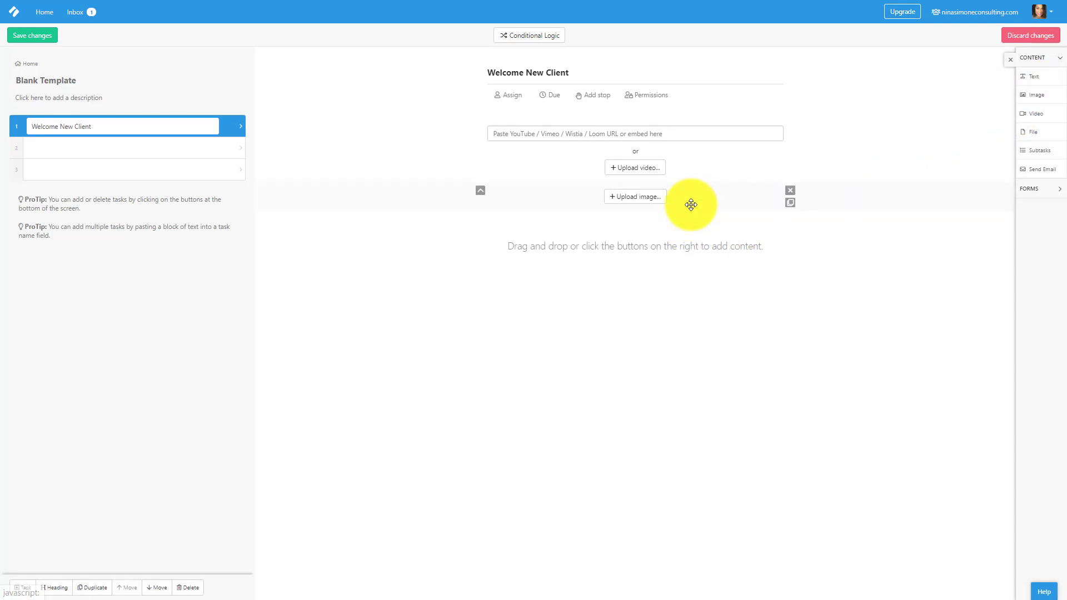
pyautogui.click(1060, 59)
pyautogui.click(1060, 58)
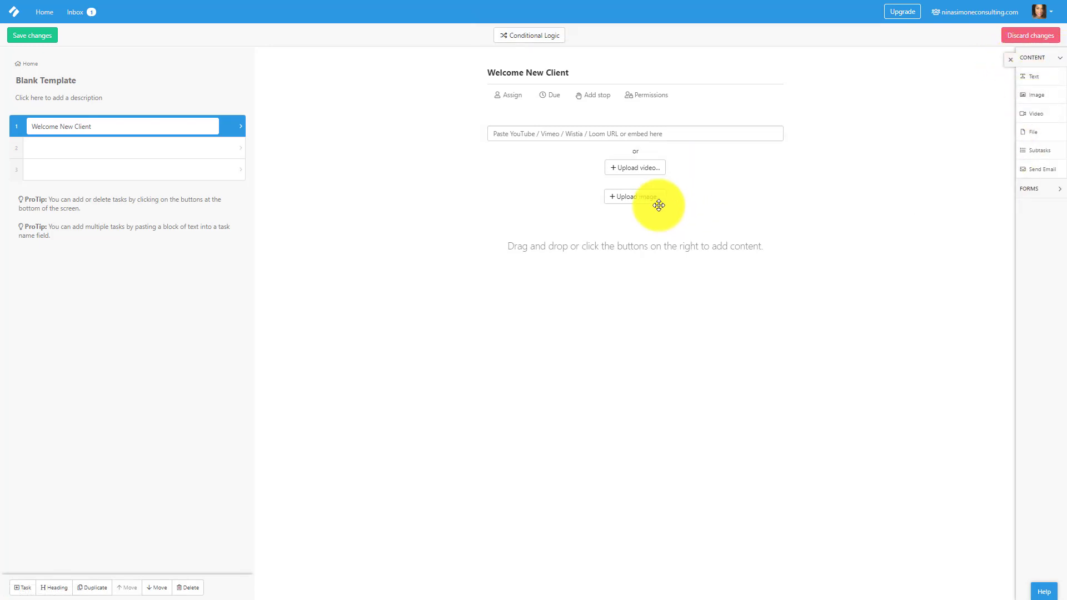
pyautogui.click(637, 198)
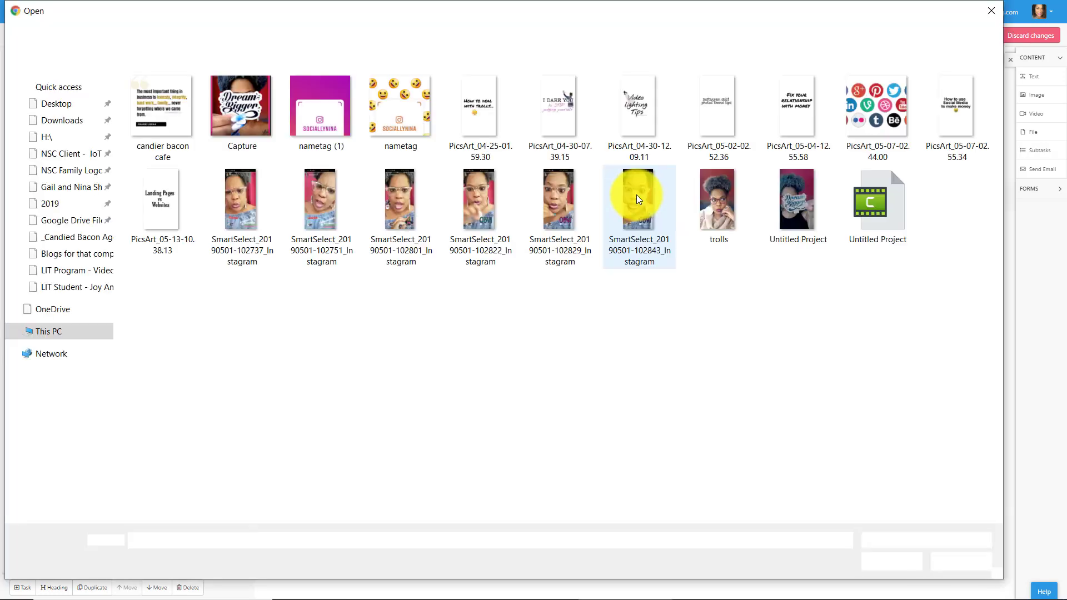
pyautogui.doubleClick(485, 195)
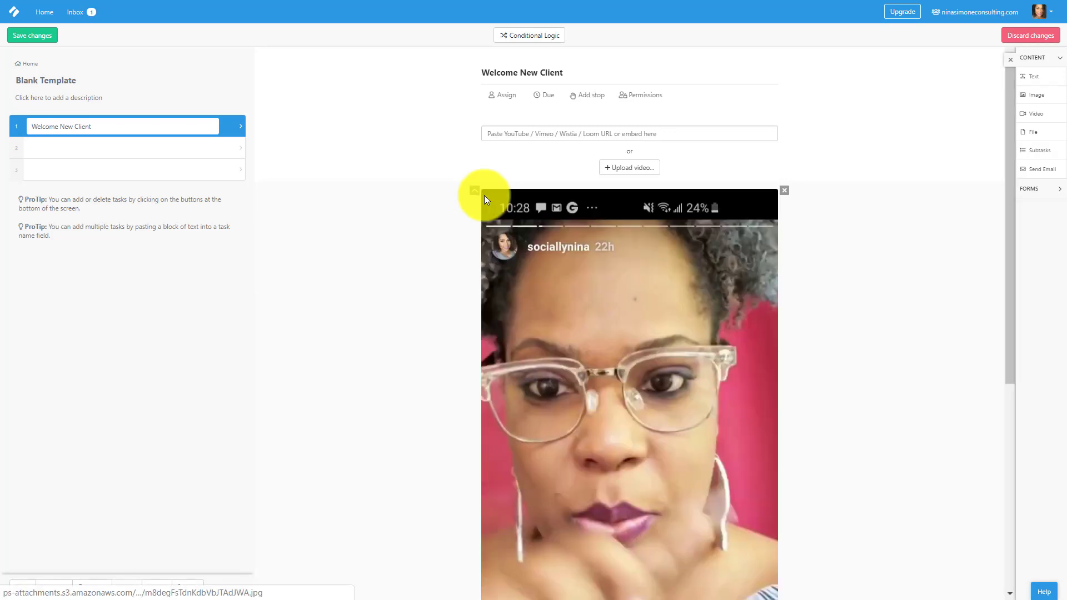
pyautogui.scroll(-3, 493, 203)
pyautogui.scroll(-3, 492, 203)
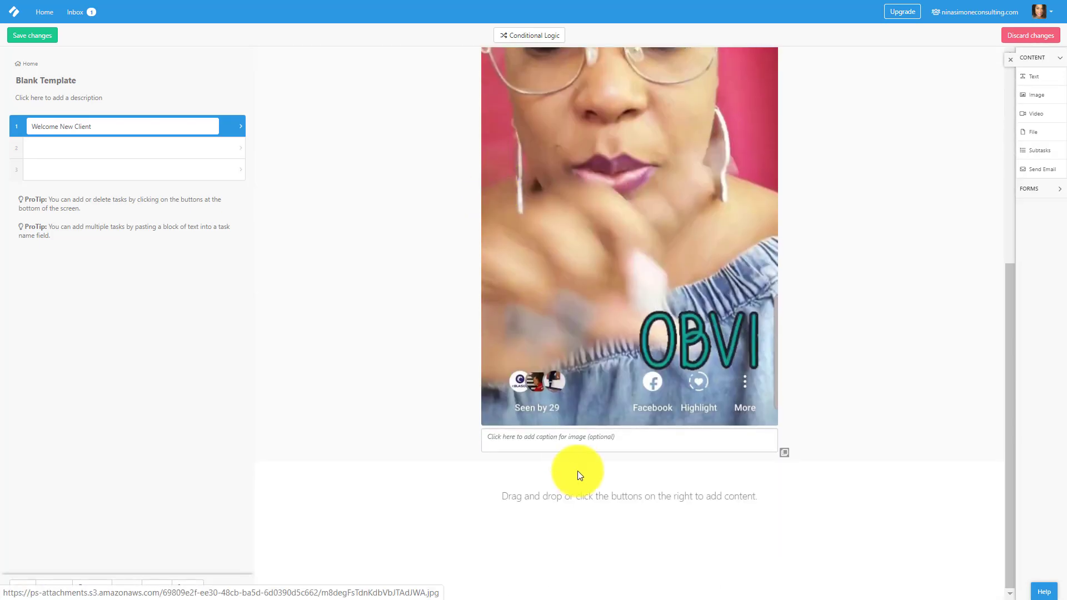
pyautogui.click(547, 443)
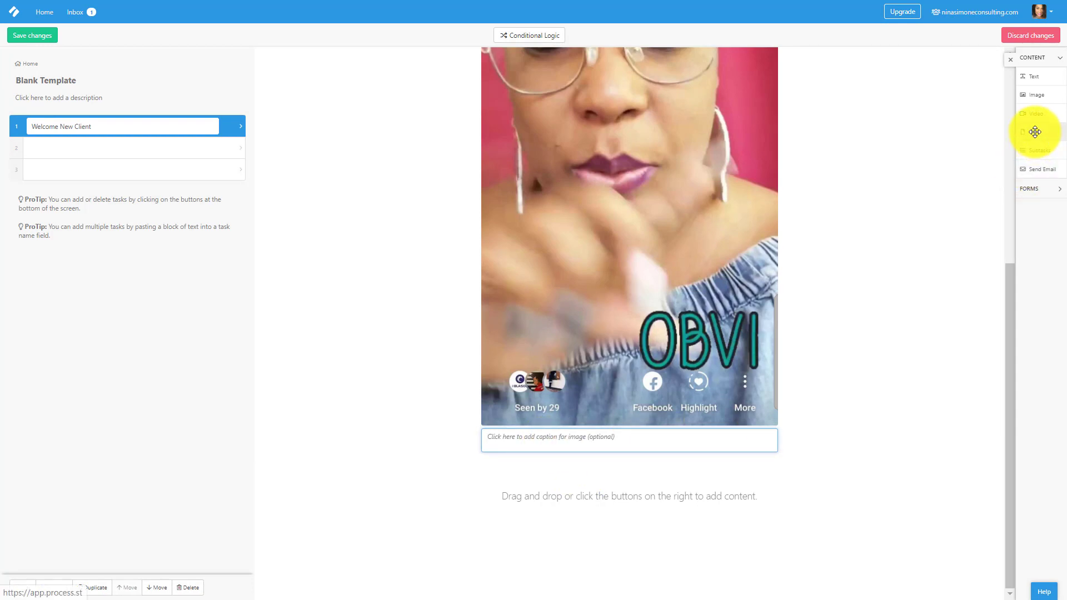
# Attach the file PicsArt_05-07-02.55.34.jpg in a File block below the image.
pyautogui.moveTo(1034, 132); pyautogui.dragTo(642, 470)
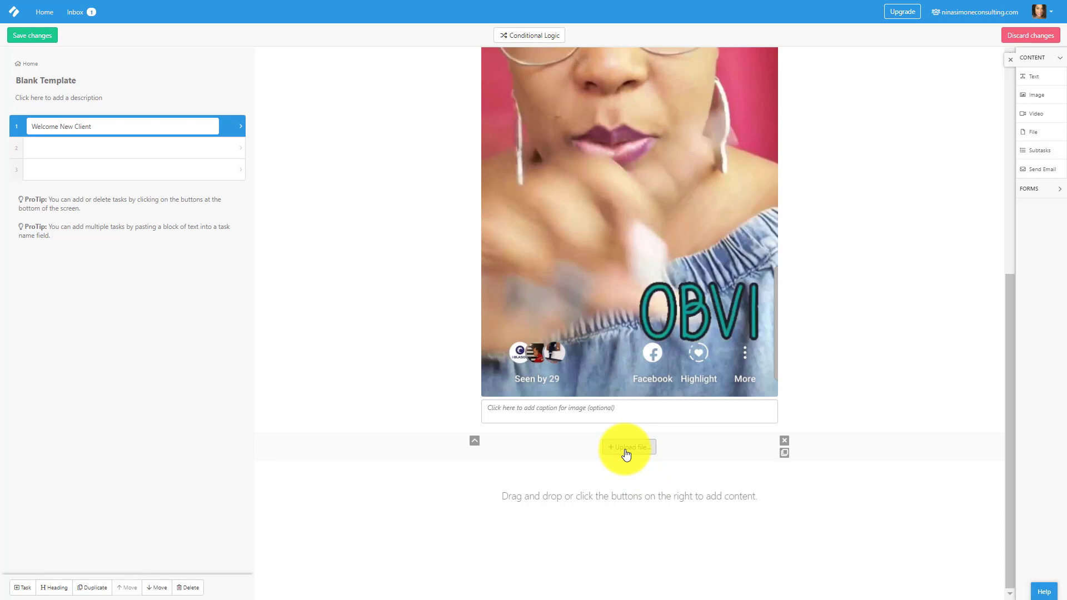
pyautogui.click(626, 452)
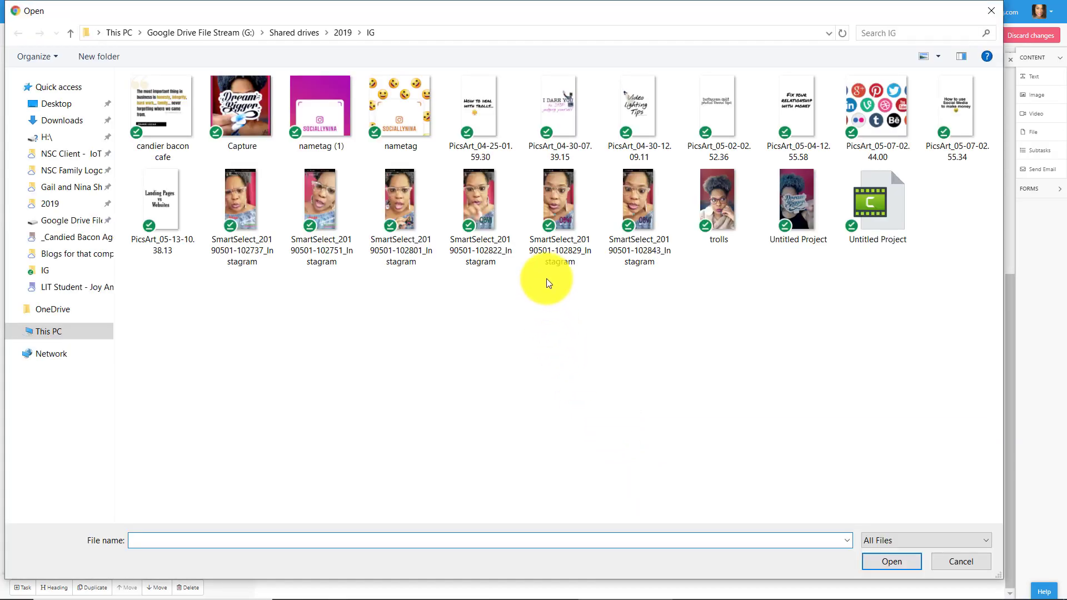
pyautogui.doubleClick(970, 114)
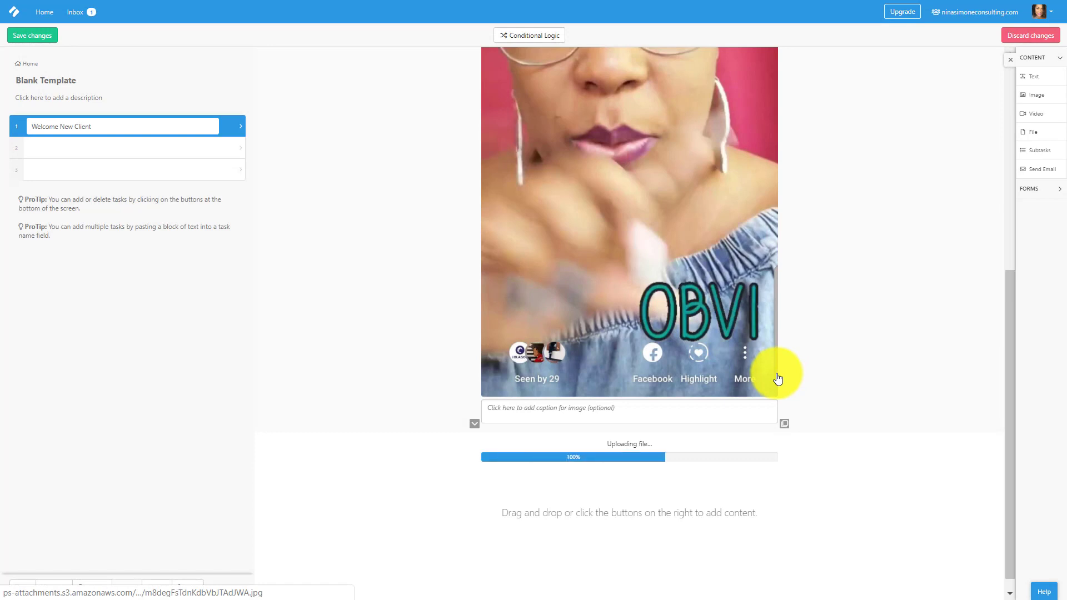
pyautogui.scroll(-1, 900, 243)
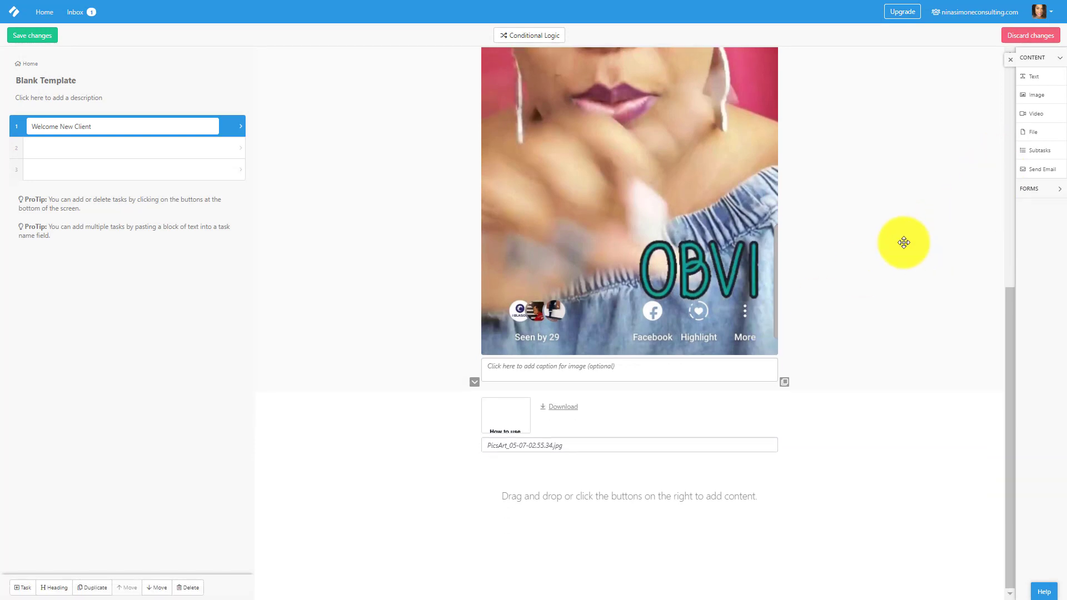
# Add a Subtasks block below the file with one required item, 'Gather your requirements'.
pyautogui.moveTo(1039, 158); pyautogui.dragTo(595, 497)
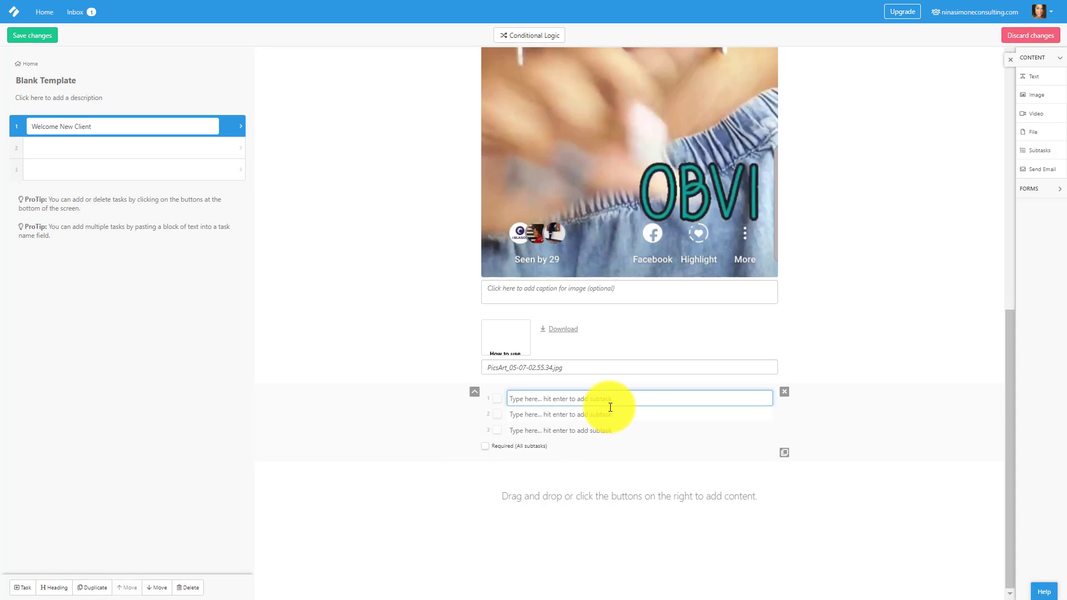
pyautogui.write('Gather your ')
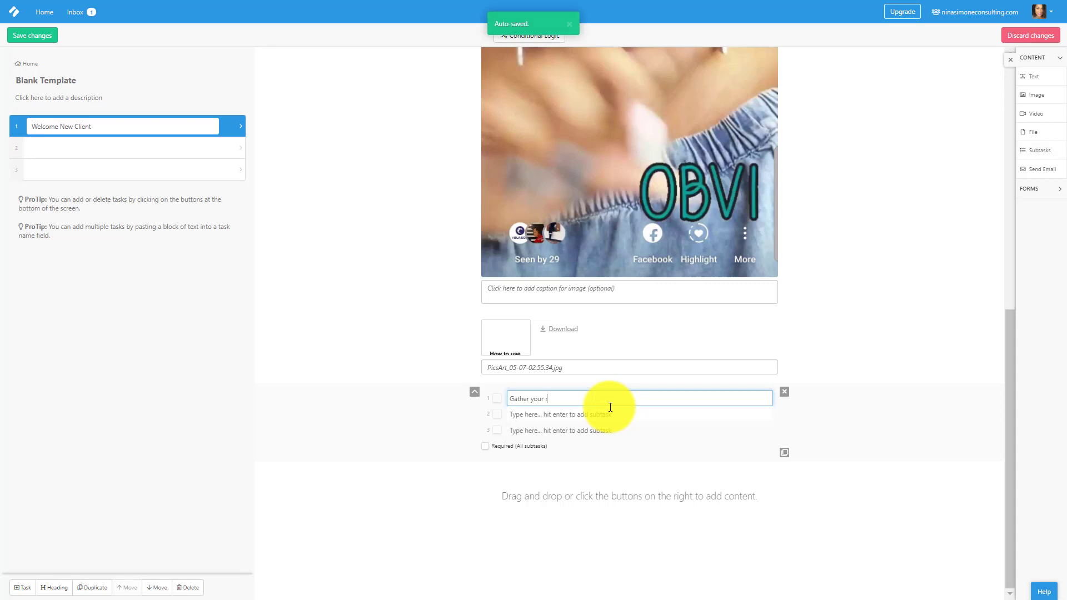
pyautogui.write('requiem')
pyautogui.press('BackSpace')
pyautogui.write('rements')
pyautogui.press('Return')
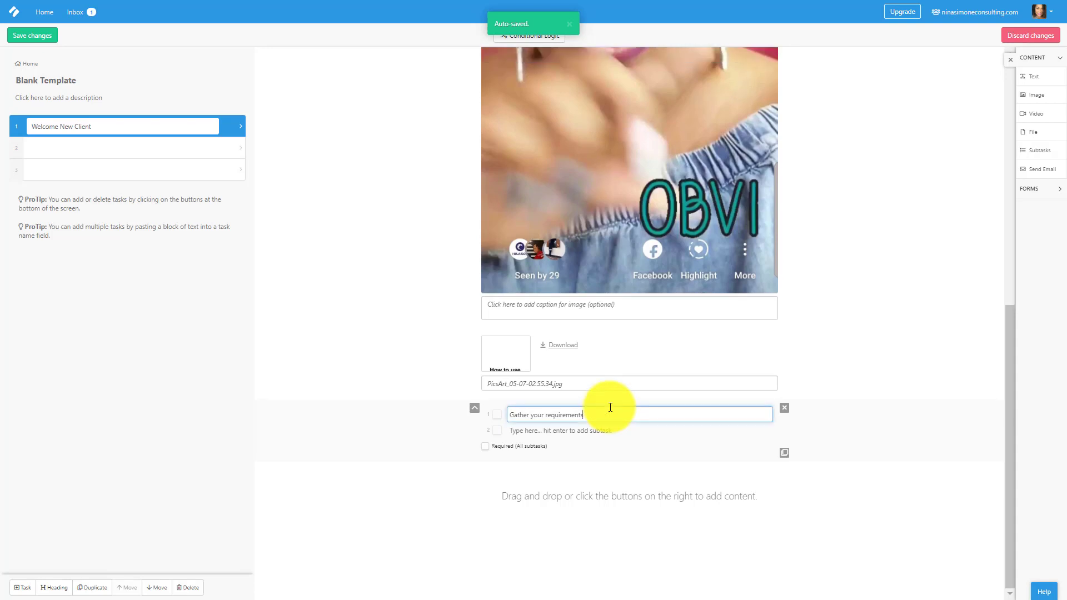
pyautogui.press('BackSpace')
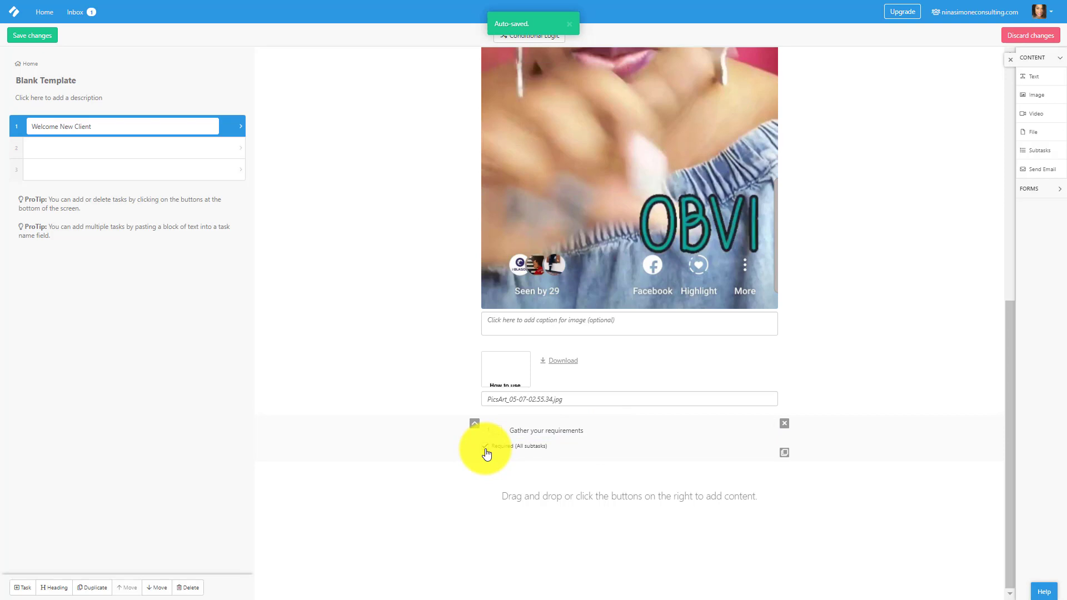
pyautogui.click(488, 469)
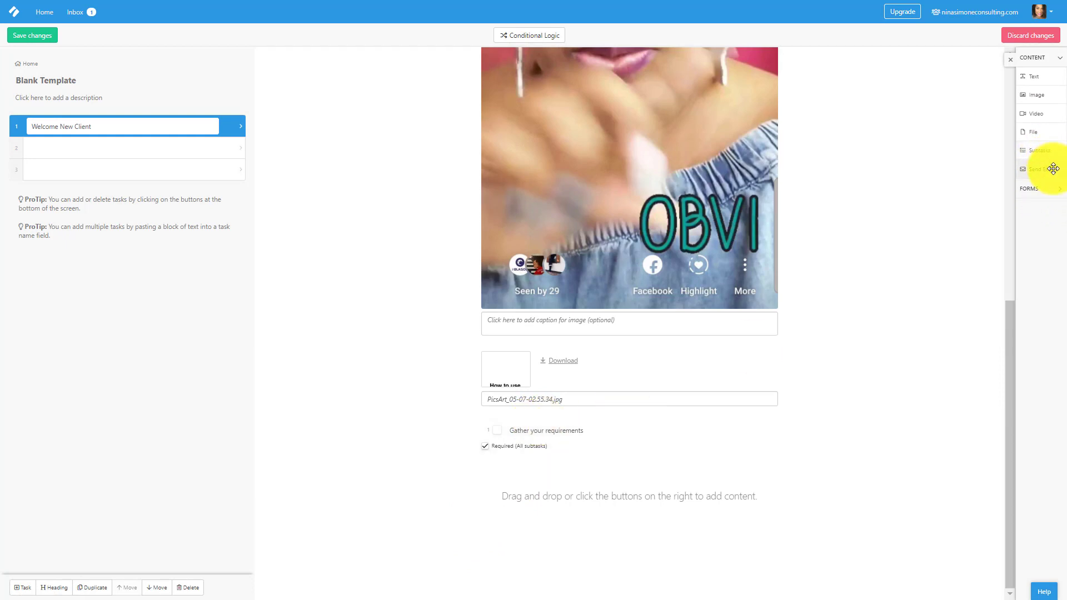
# Drag a Send Email block onto the task directly below the subtasks.
pyautogui.moveTo(1053, 168); pyautogui.dragTo(565, 484)
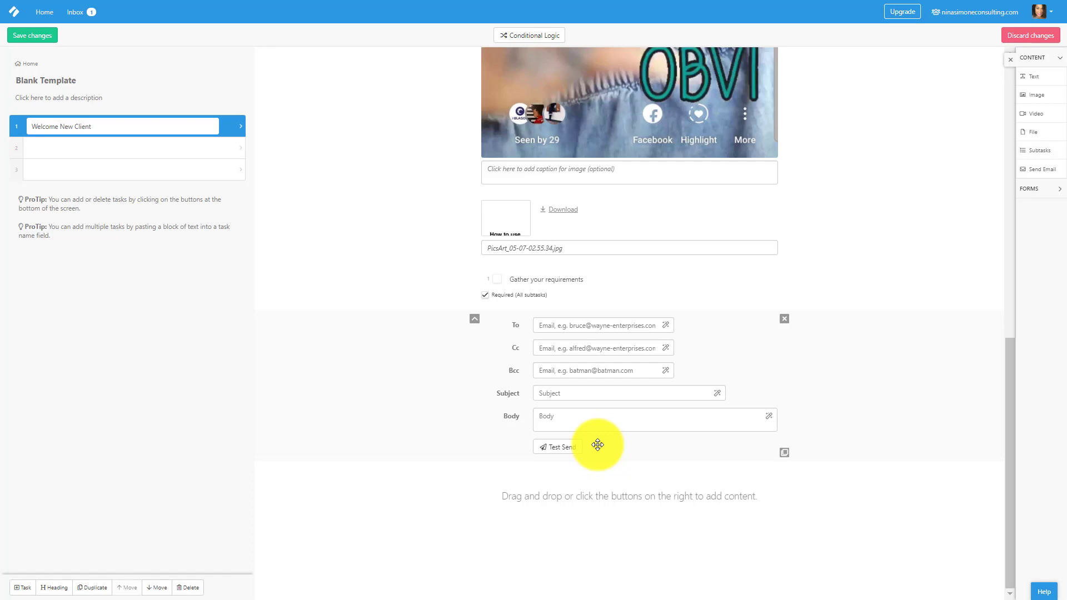
# Name task 2 'Collect Info from client' and insert an empty task after Welcome New Client.
pyautogui.click(125, 150)
pyautogui.write('C')
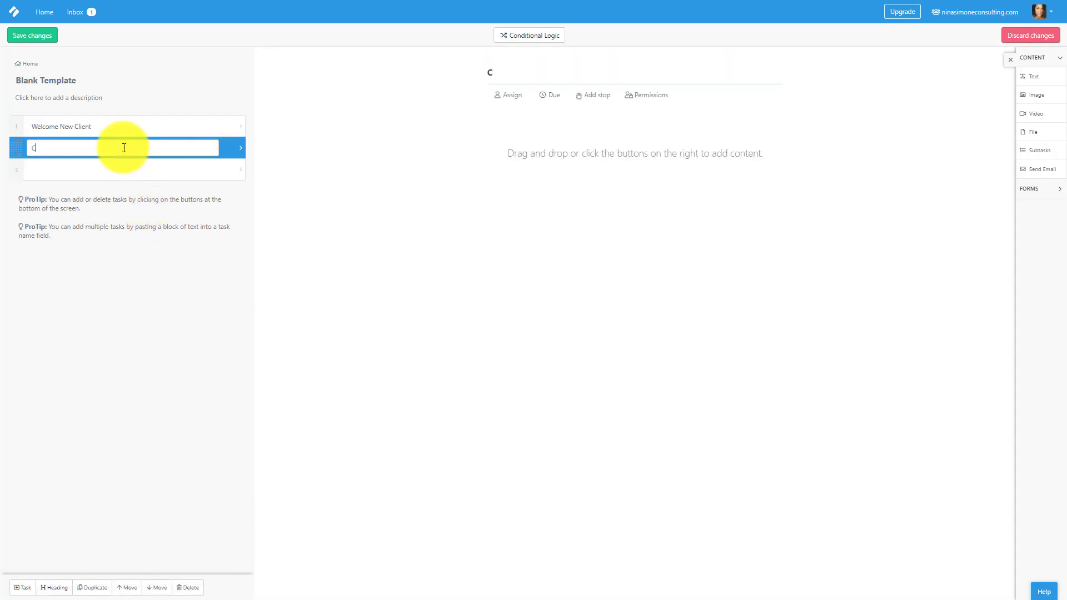
pyautogui.write('ollect')
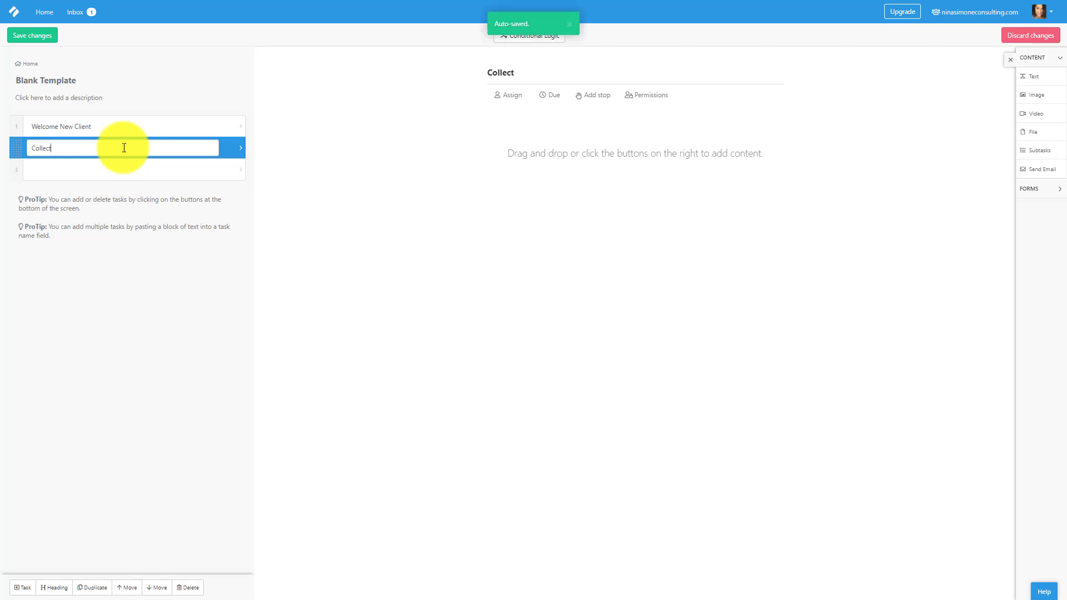
pyautogui.write(' Info from client')
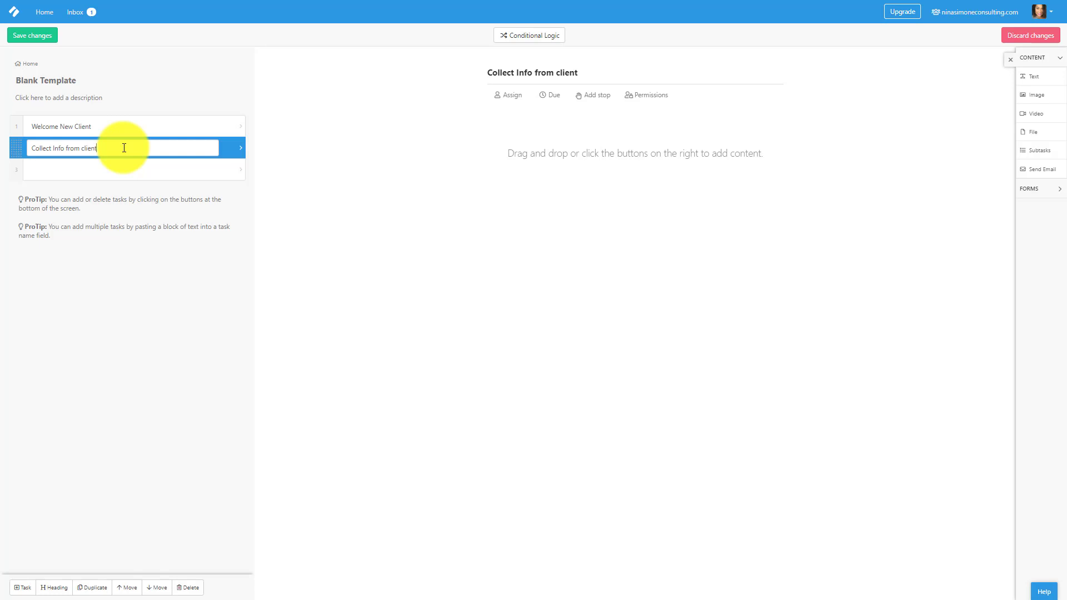
pyautogui.click(124, 170)
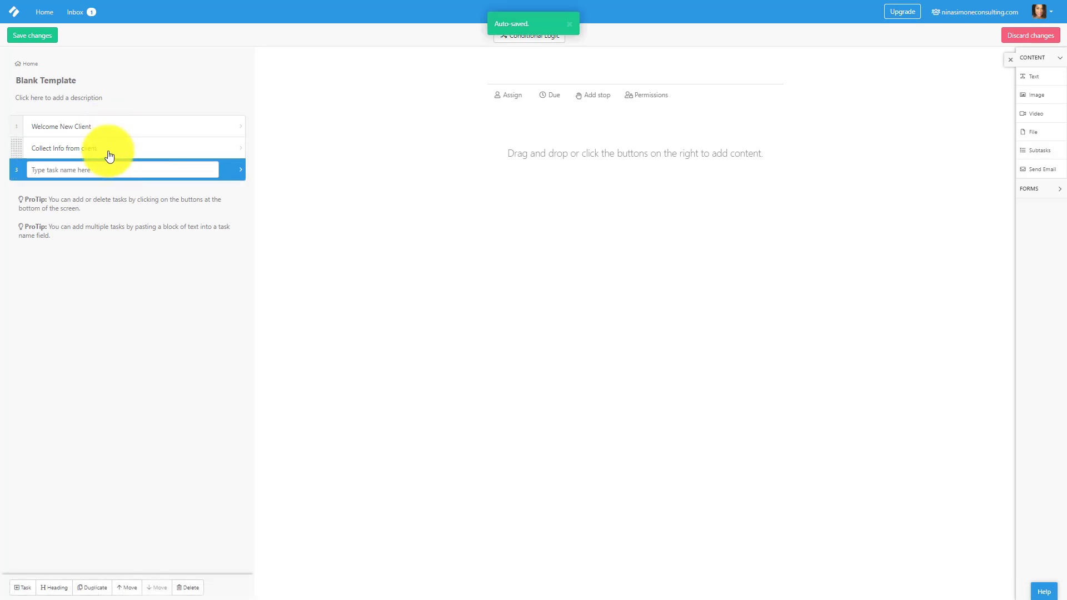
pyautogui.click(28, 127)
pyautogui.press('Return')
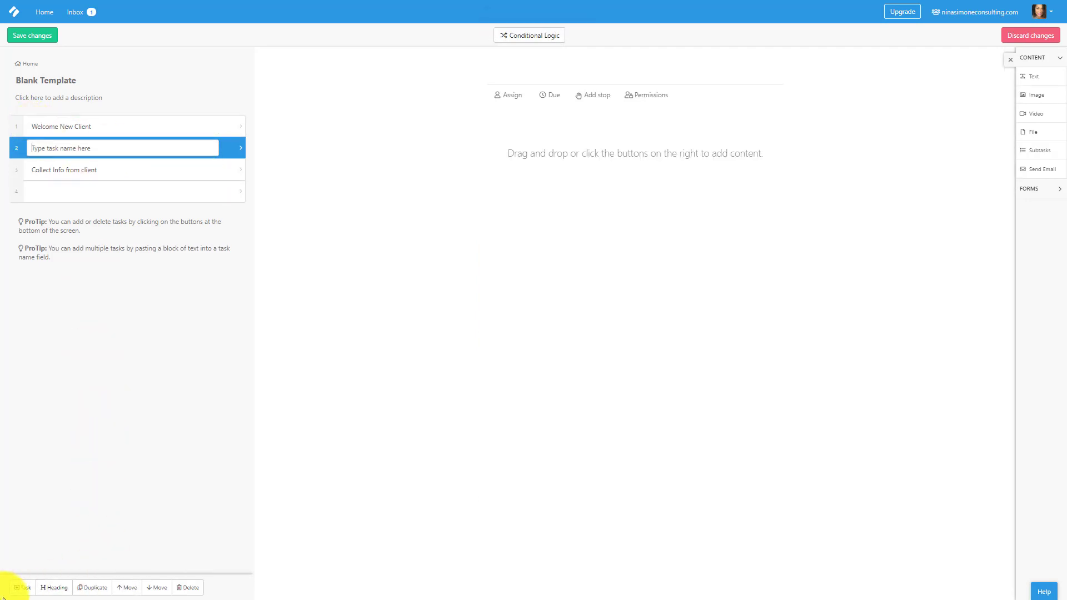
# Replace the extra empty task with a new one moved to the top of the list.
pyautogui.click(186, 588)
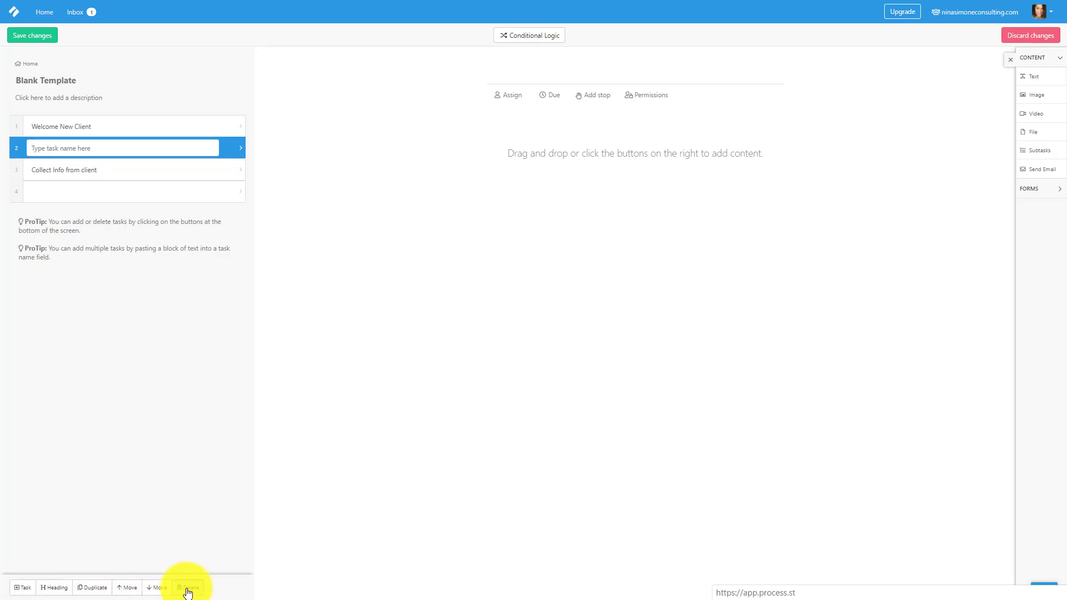
pyautogui.click(22, 588)
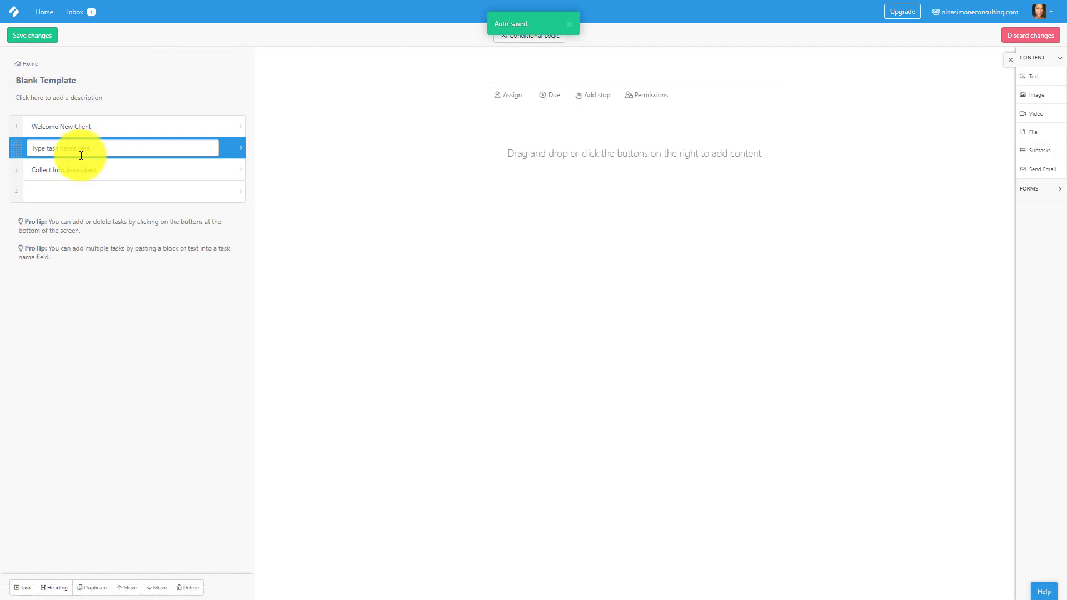
pyautogui.moveTo(18, 142); pyautogui.dragTo(19, 126)
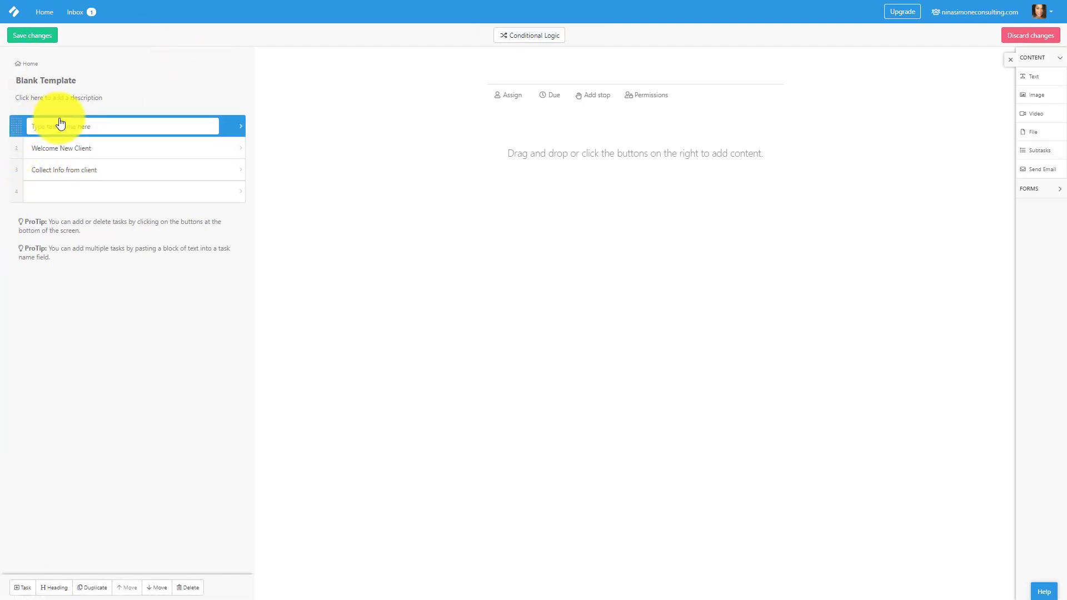
# Name the top task 'Client Onboarding:' and delete the leftover empty row.
pyautogui.click(61, 125)
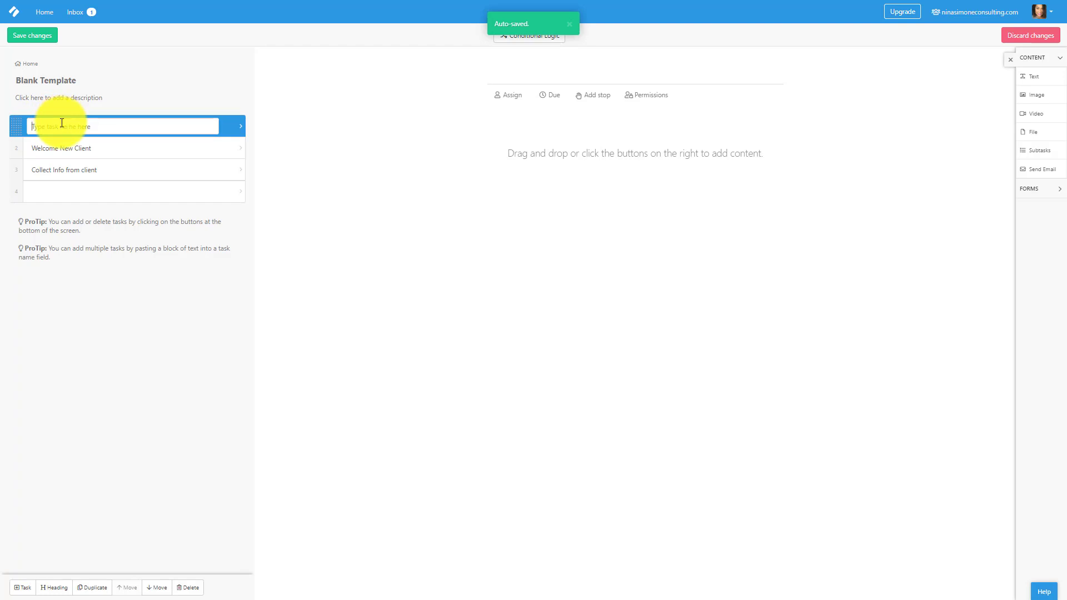
pyautogui.write('Client on')
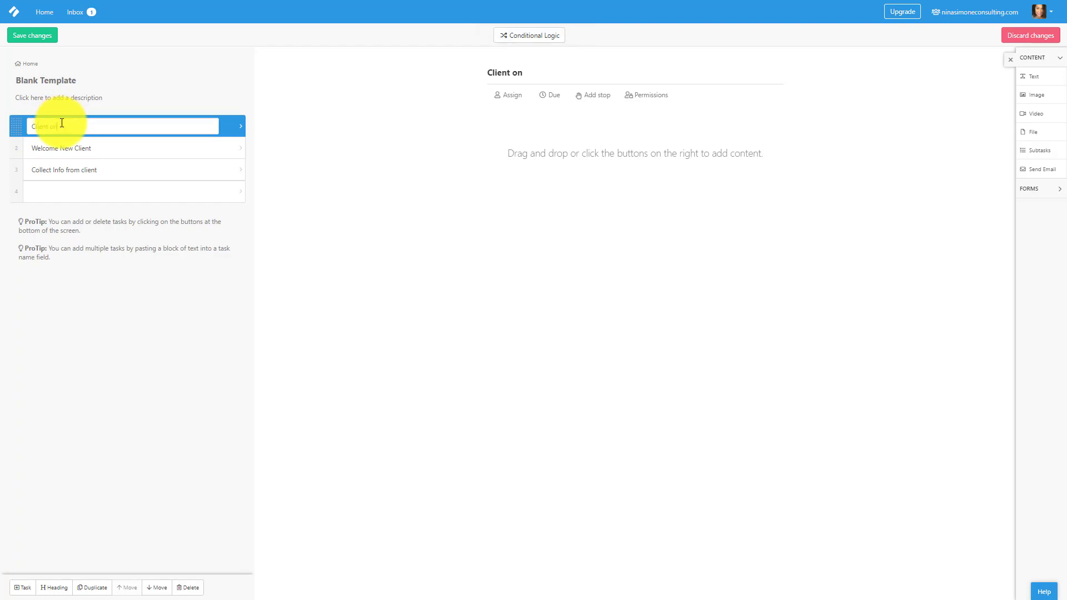
pyautogui.press('BackSpace')
pyautogui.press('BackSpace')
pyautogui.press('BackSpace')
pyautogui.write('On')
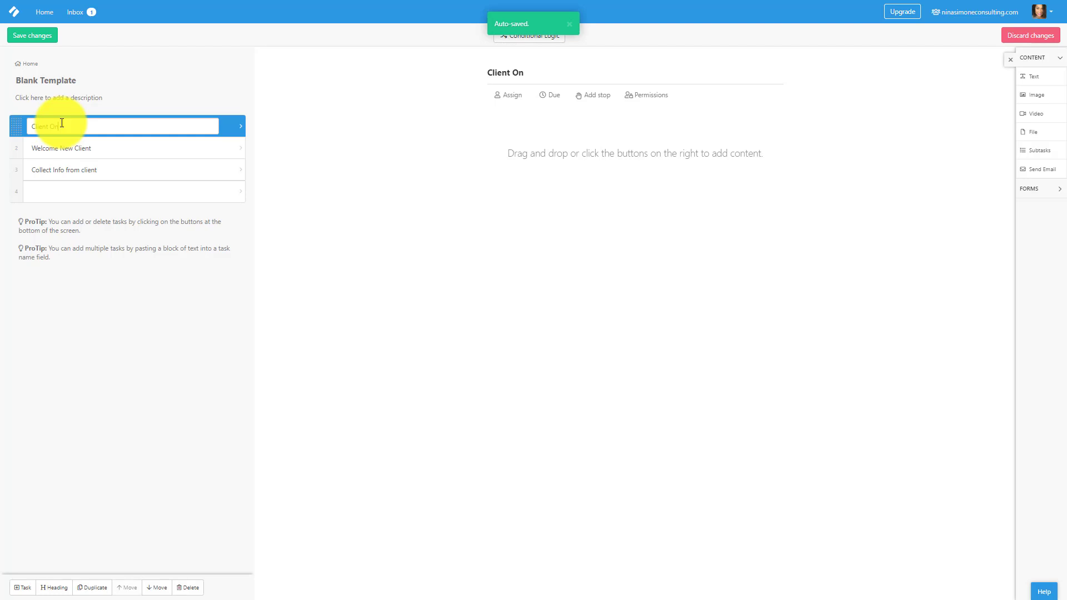
pyautogui.write('boarding')
pyautogui.press('Return')
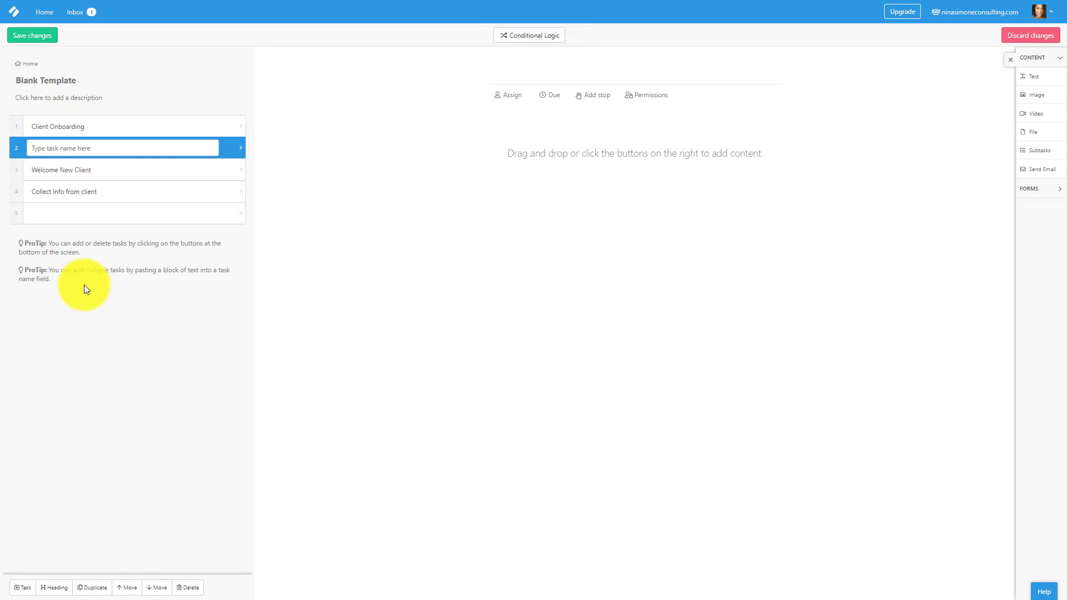
pyautogui.click(115, 127)
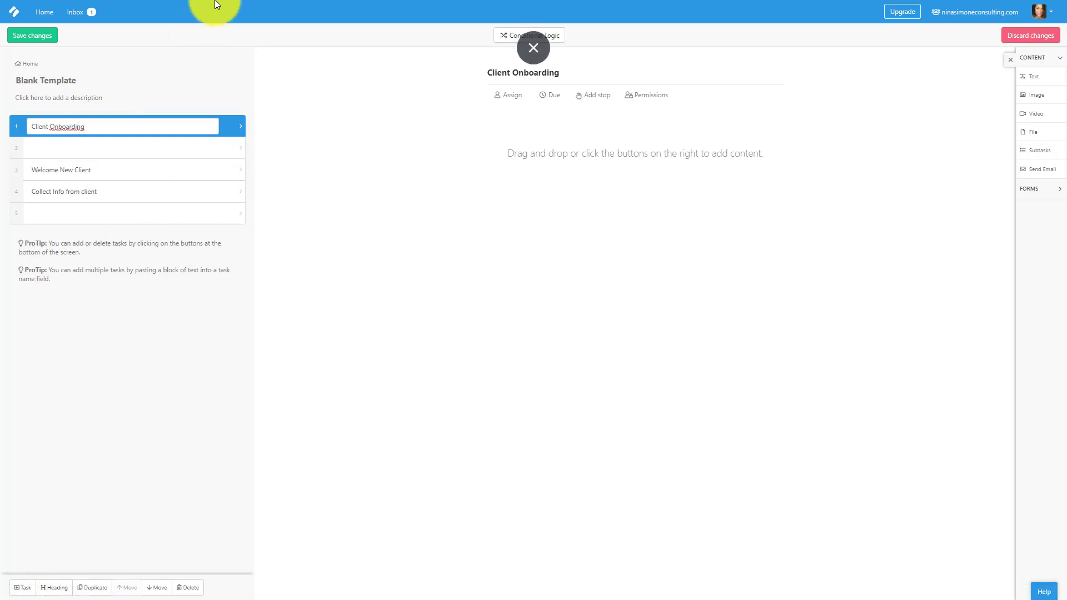
pyautogui.write(':')
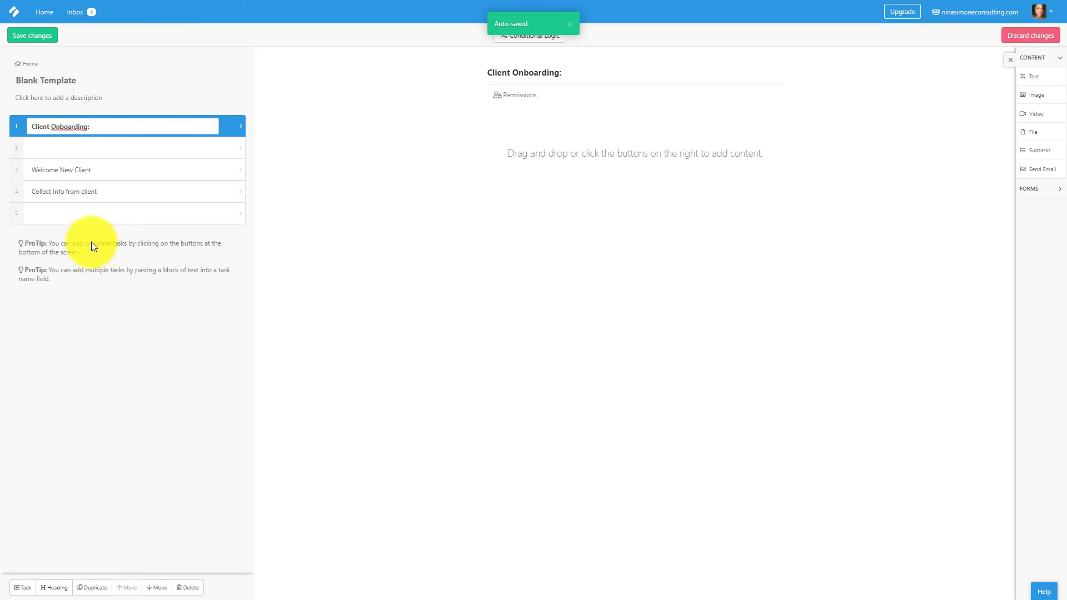
pyautogui.click(36, 152)
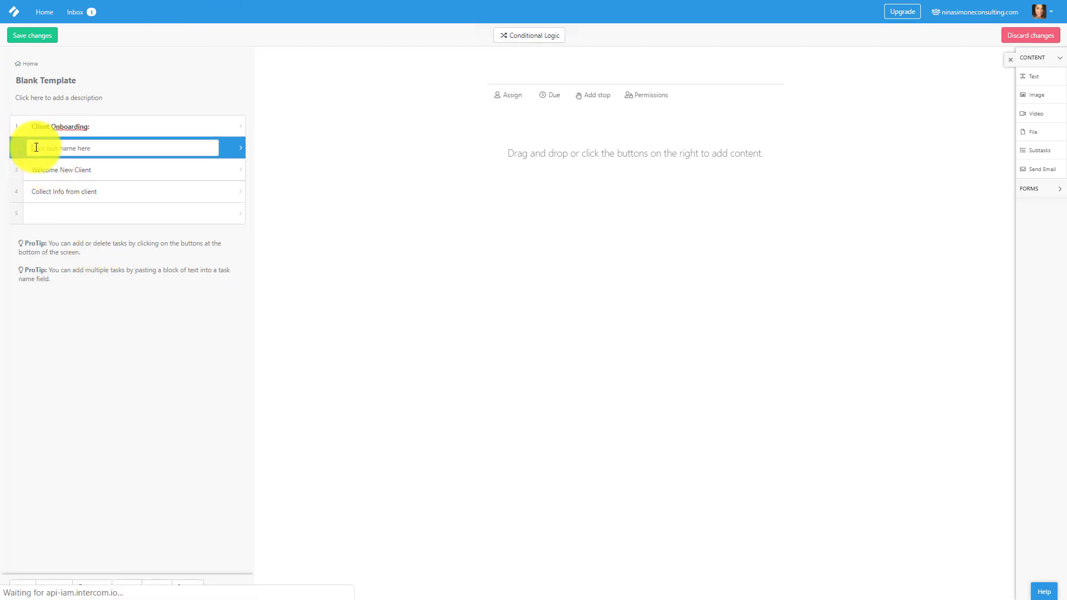
pyautogui.press('BackSpace')
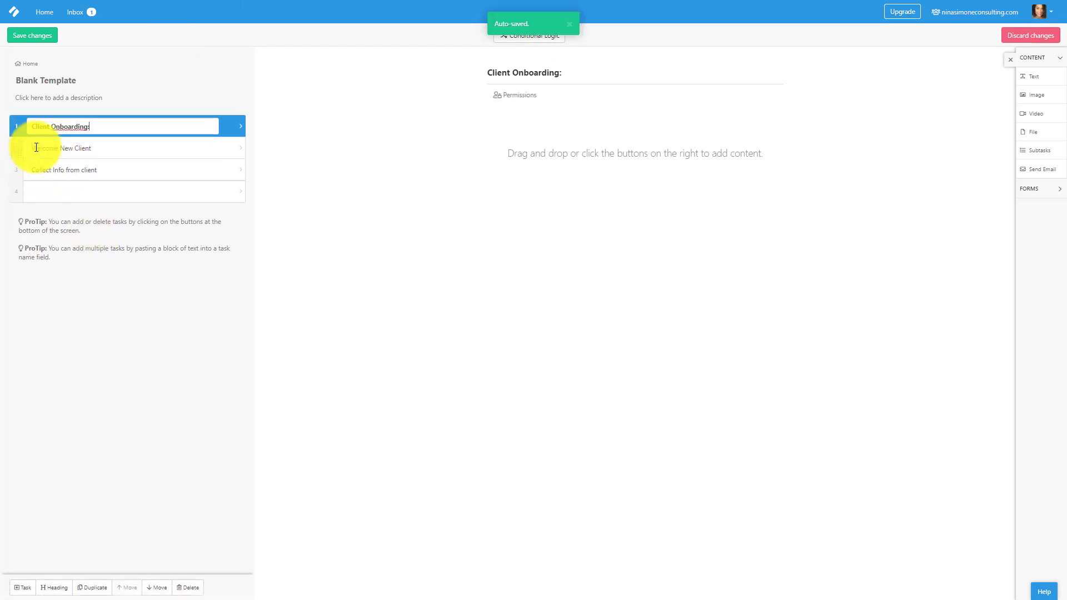
# Add a 'Client Project KickOff:' heading after Collect Info from client, then review the top tasks.
pyautogui.click(38, 185)
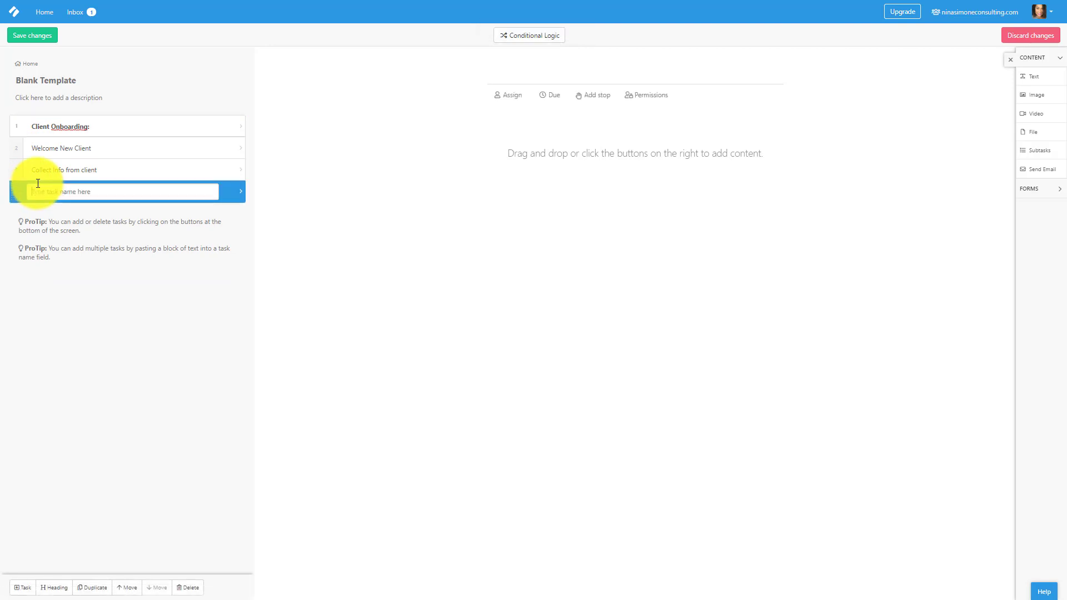
pyautogui.write('Client Pr')
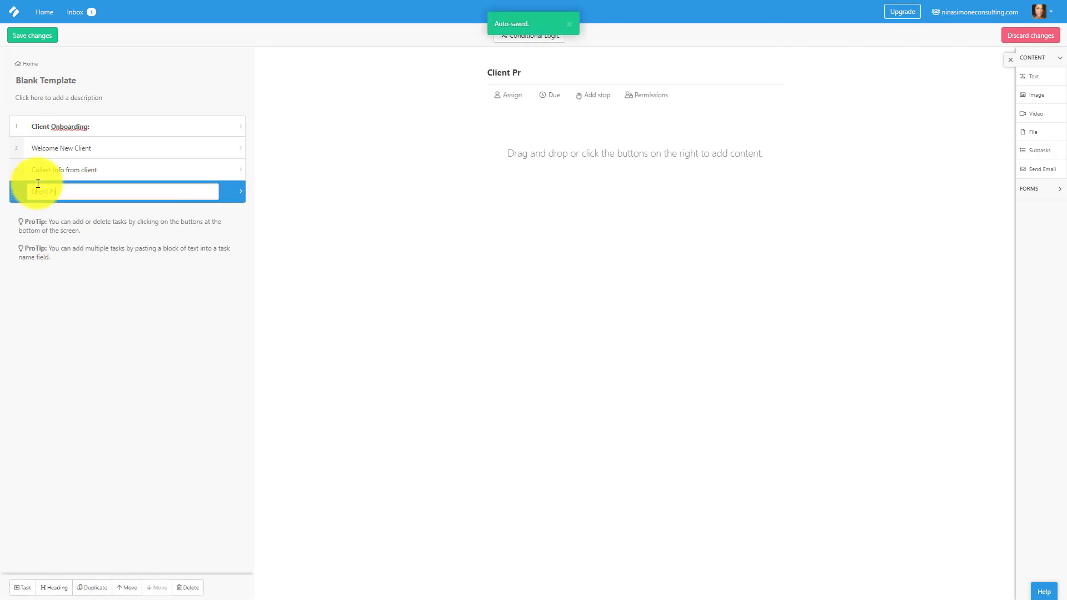
pyautogui.write('oj')
pyautogui.press('BackSpace')
pyautogui.write('oject')
pyautogui.write(' Kcik')
pyautogui.press('BackSpace')
pyautogui.press('BackSpace')
pyautogui.write('kOff:')
pyautogui.press('Return')
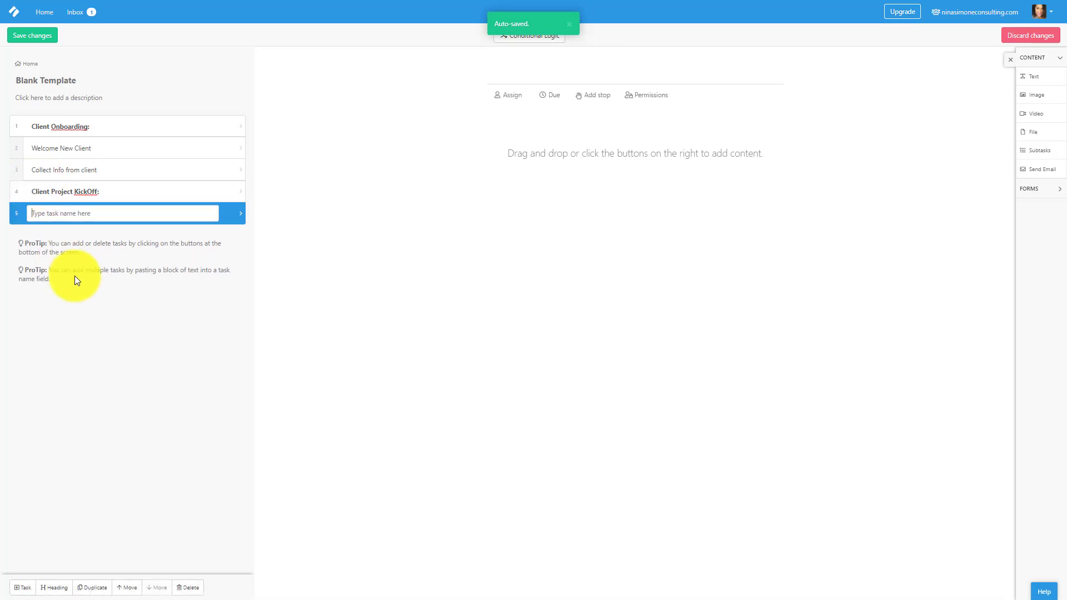
pyautogui.click(113, 147)
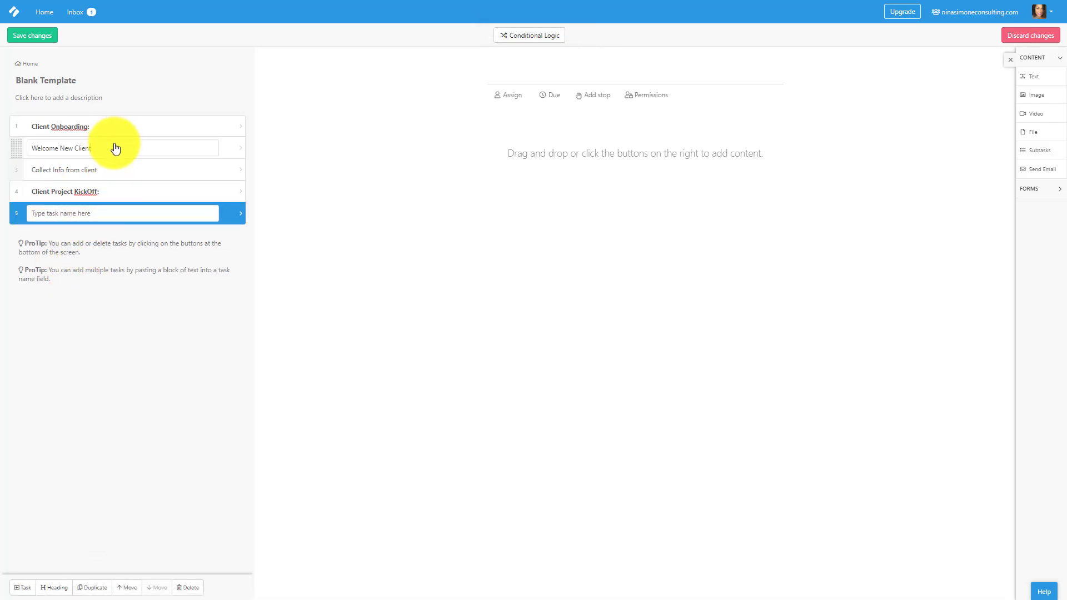
pyautogui.click(116, 123)
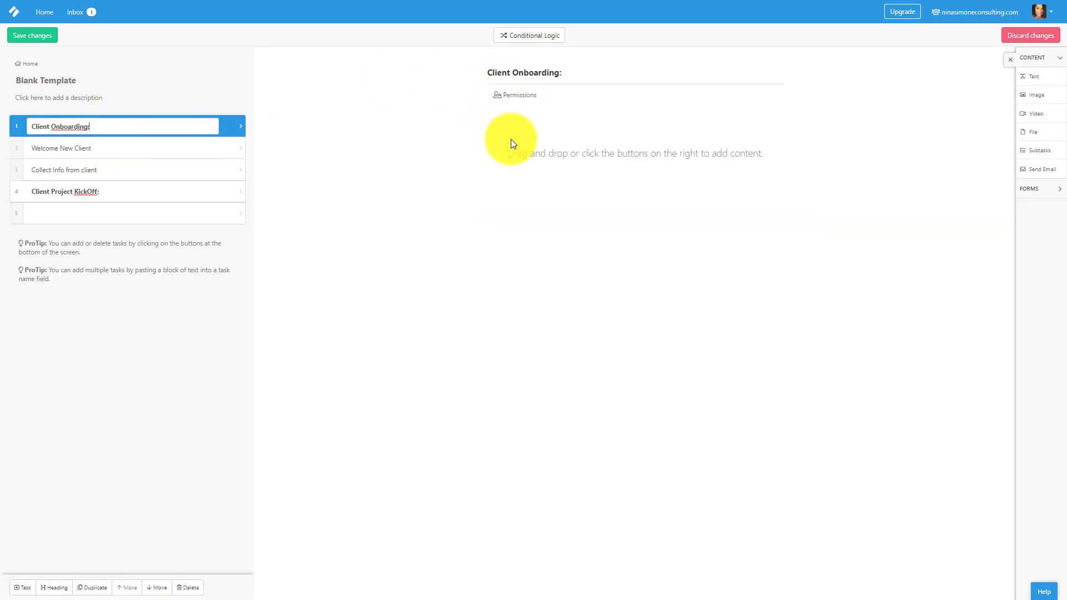
# In Collect Info from client, add a required 'Name' short text field and a 'Business Description' long text field.
pyautogui.click(149, 173)
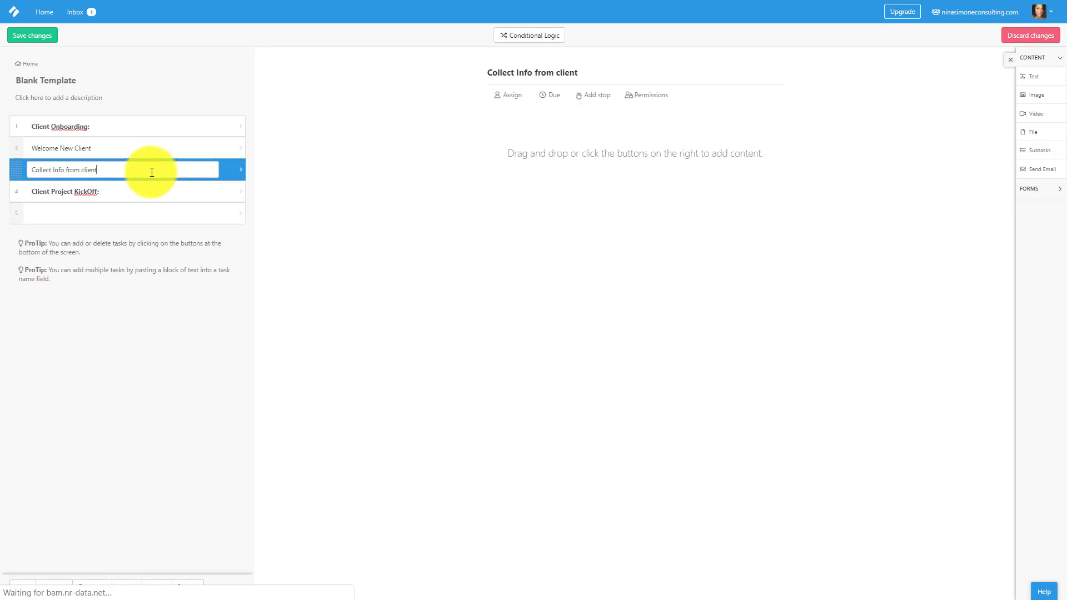
pyautogui.click(1049, 189)
pyautogui.moveTo(1039, 207); pyautogui.dragTo(472, 151)
pyautogui.write('Name')
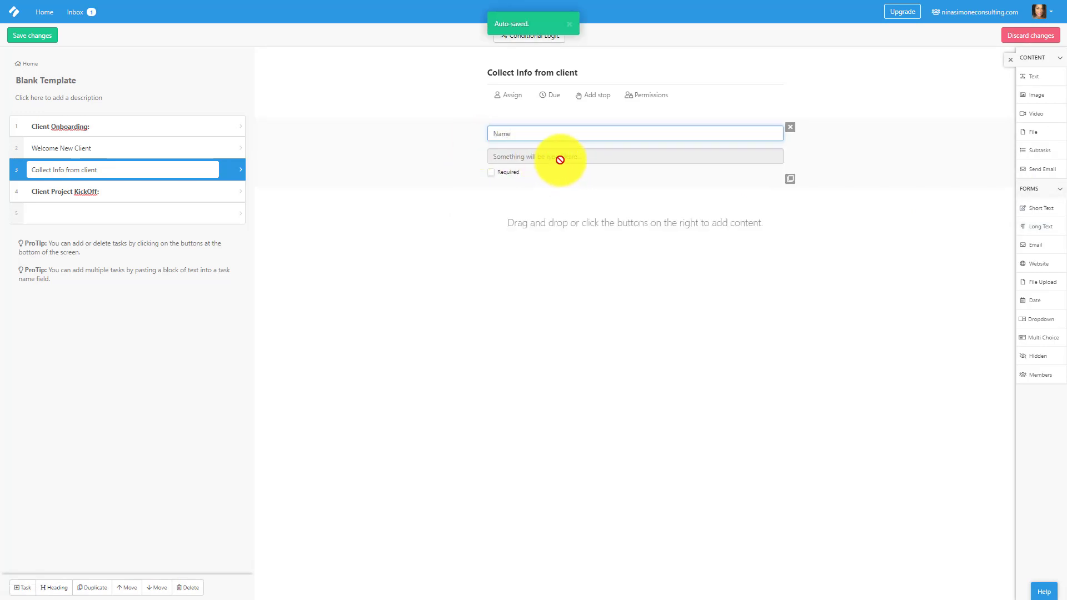
pyautogui.click(493, 173)
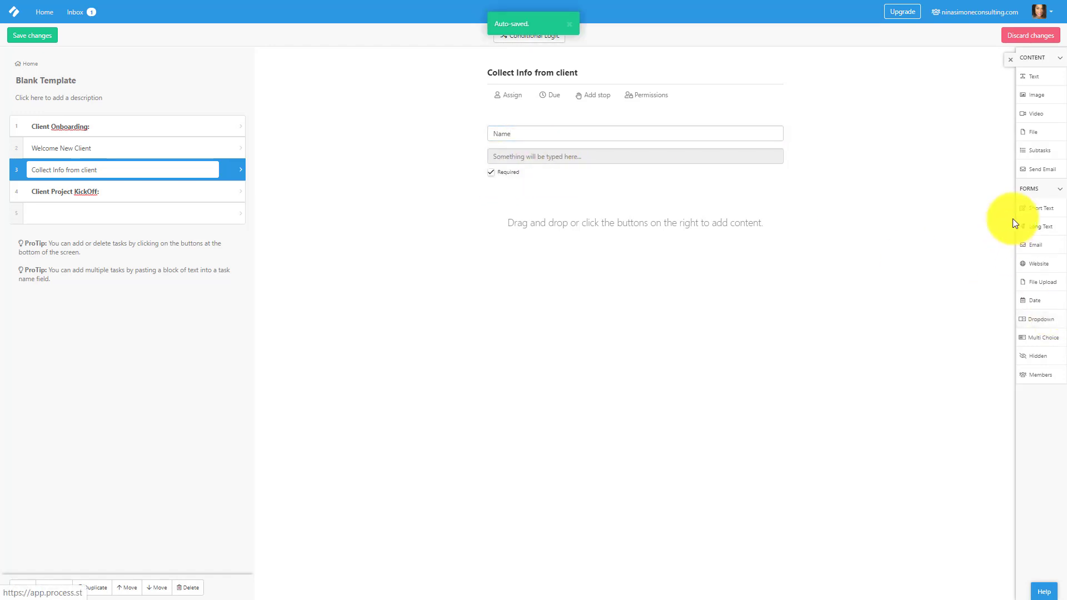
pyautogui.click(1043, 227)
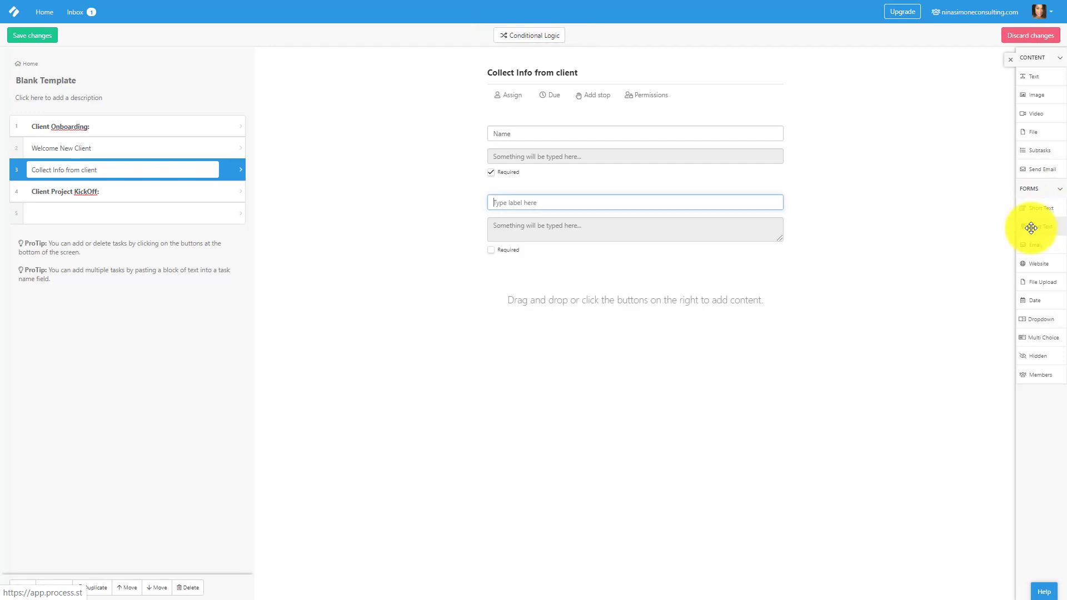
pyautogui.click(624, 206)
pyautogui.write('Bu')
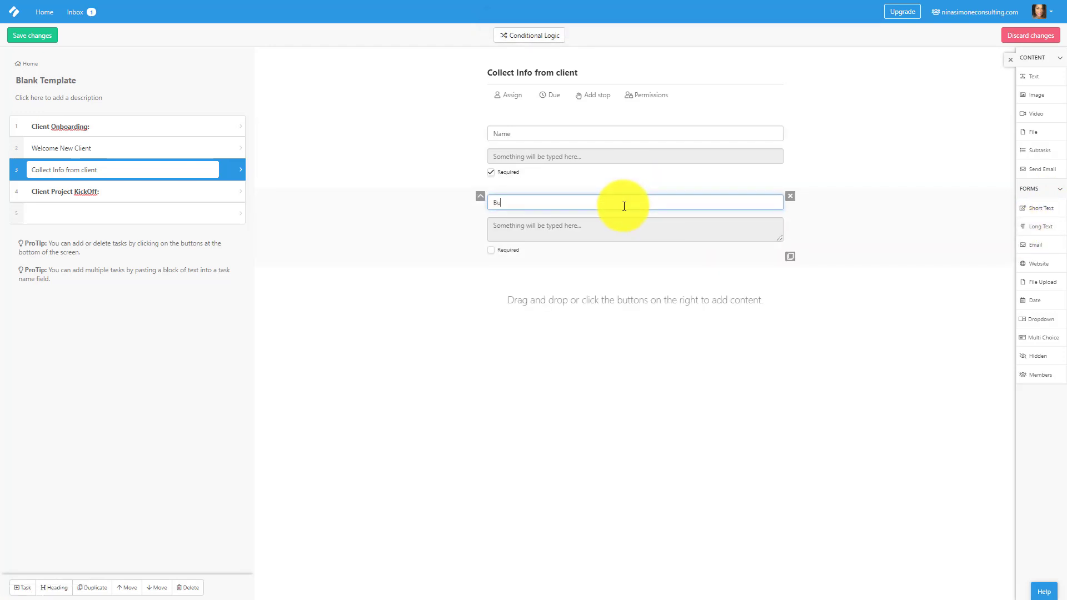
pyautogui.write('siness Description')
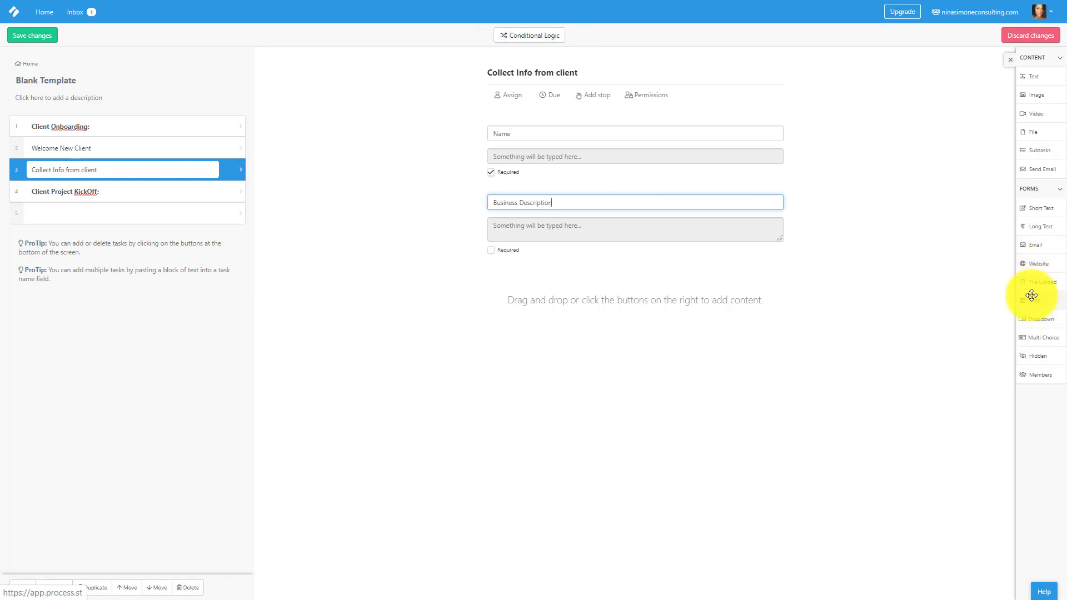
# Add a dropdown with options Small biz, Mid and Large, plus a multiple-choice field.
pyautogui.moveTo(1031, 327); pyautogui.dragTo(629, 291)
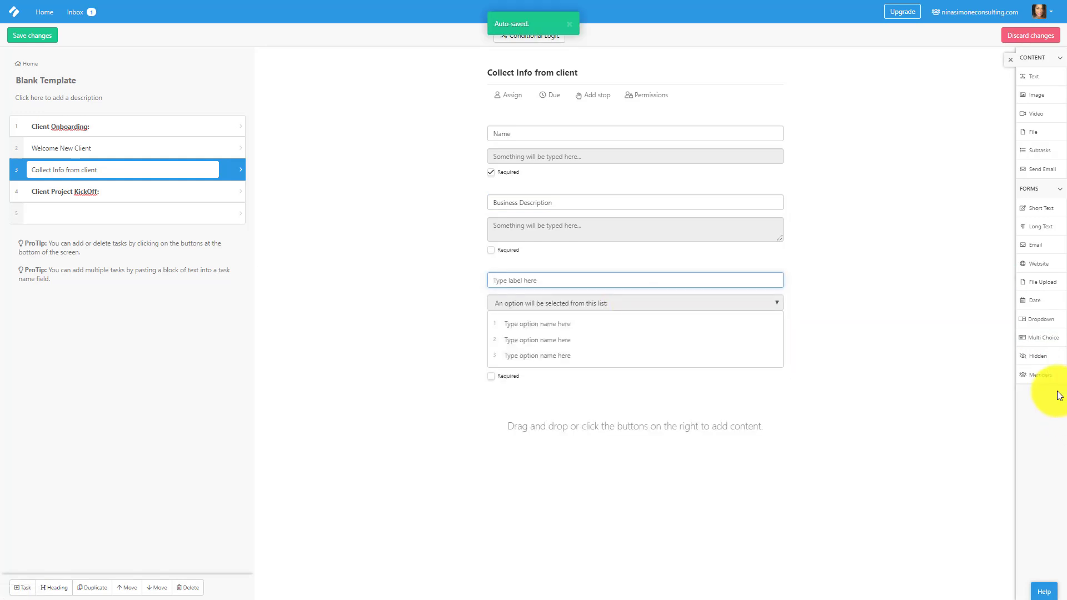
pyautogui.moveTo(1039, 340); pyautogui.dragTo(684, 405)
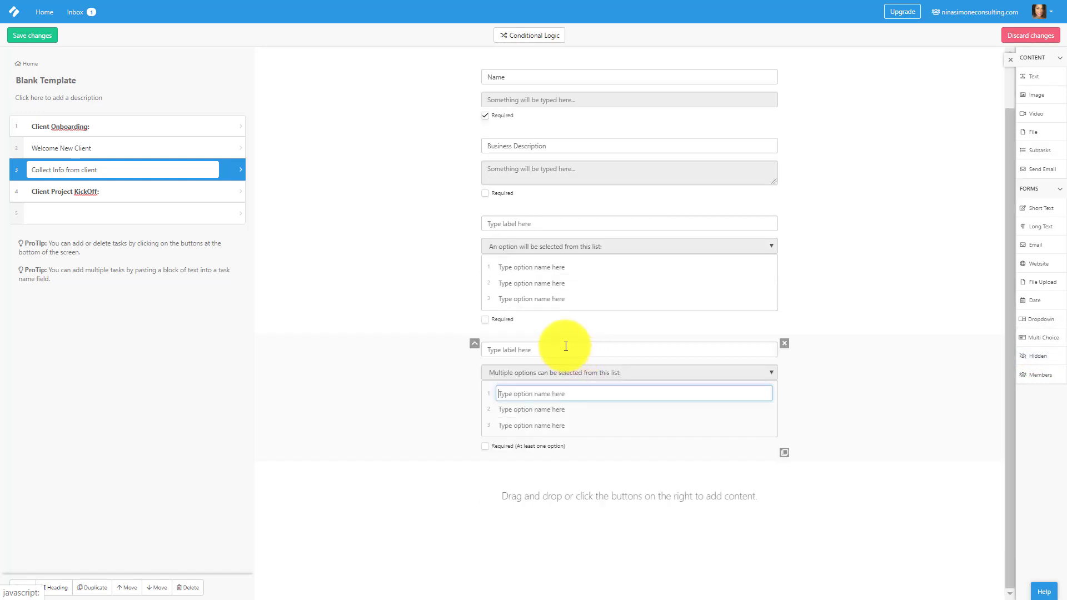
pyautogui.click(517, 272)
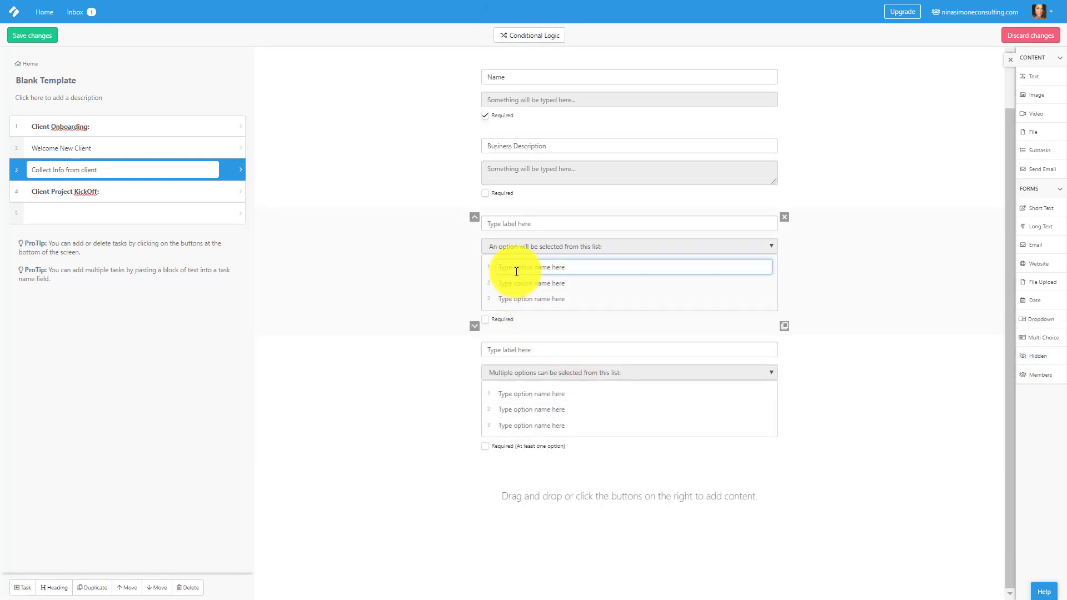
pyautogui.write('Small biz')
pyautogui.press('Return')
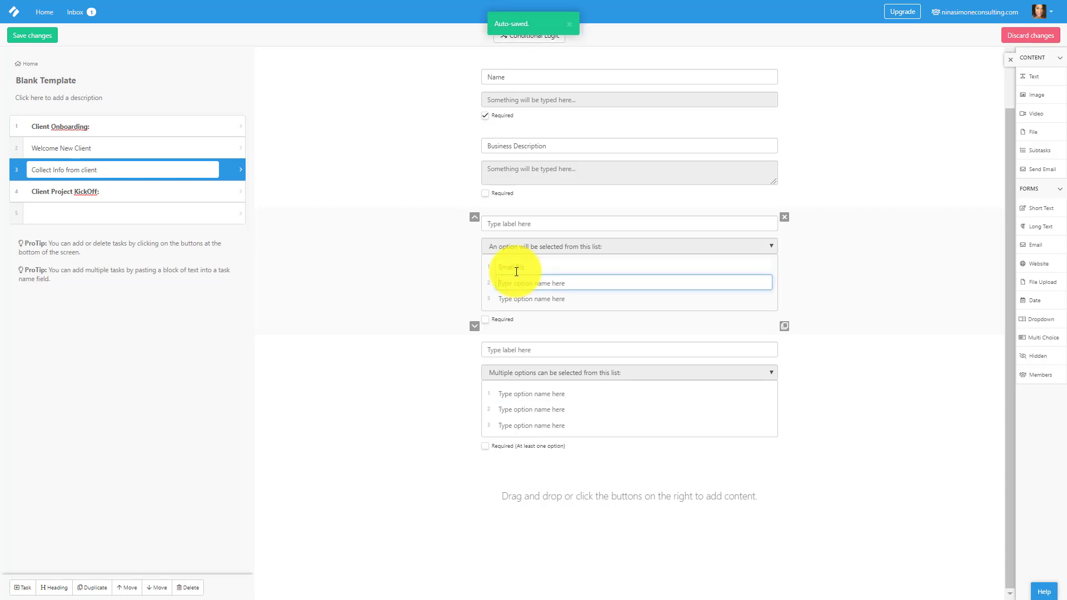
pyautogui.write('Mid')
pyautogui.press('Return')
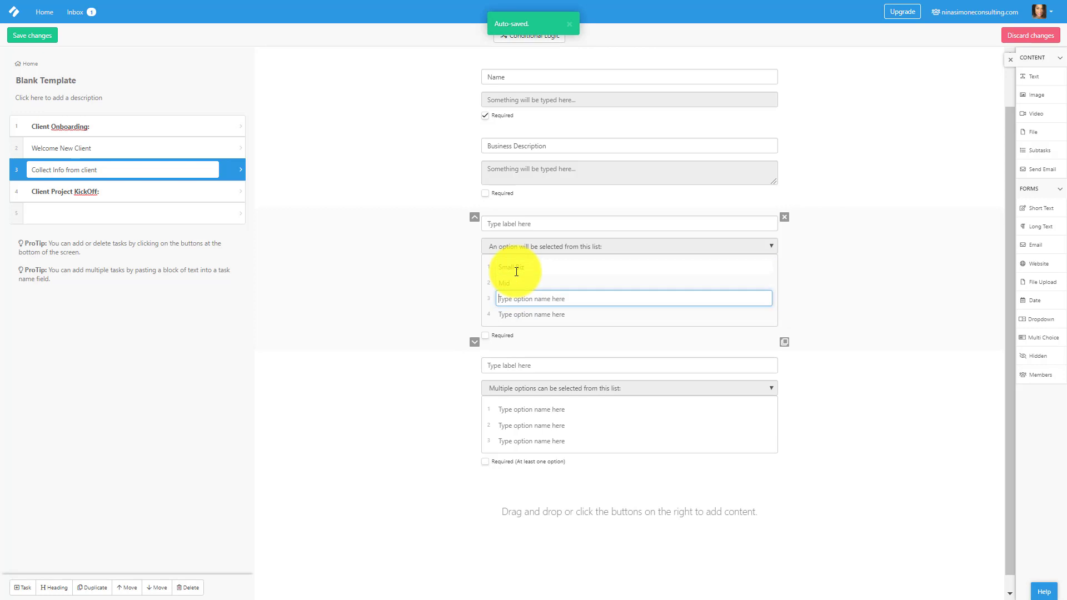
pyautogui.write('Large')
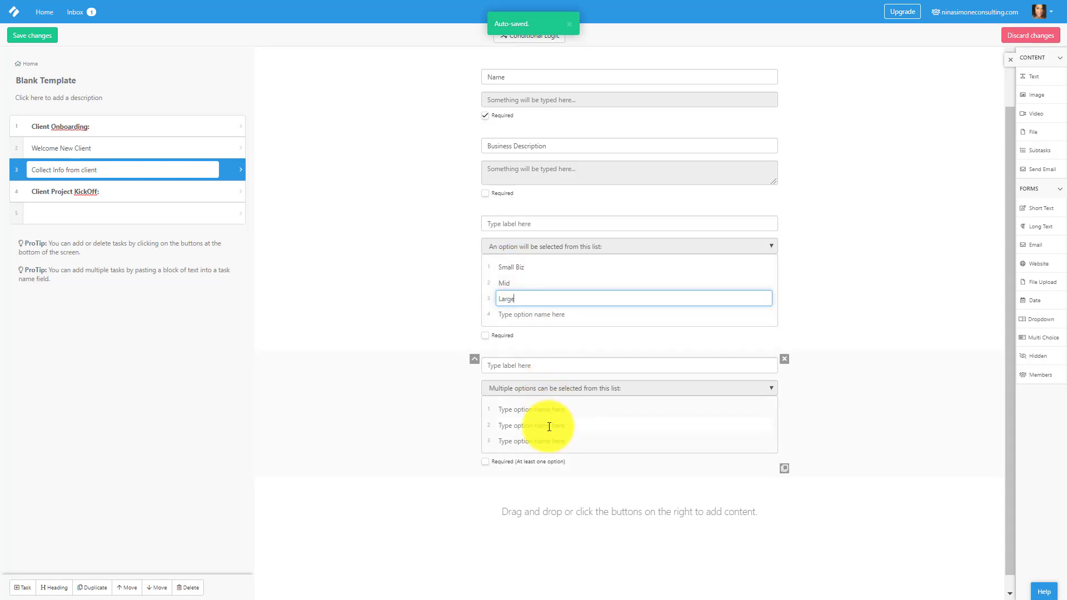
# Label the dropdown 'Business Size' and the multiple-choice field 'Industry'.
pyautogui.click(537, 409)
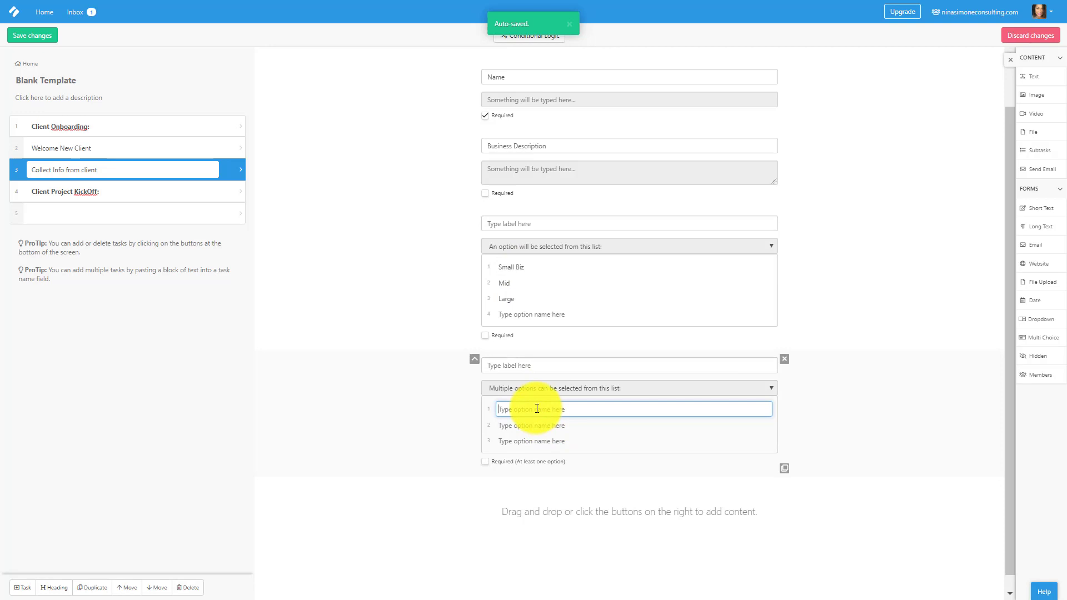
pyautogui.click(504, 224)
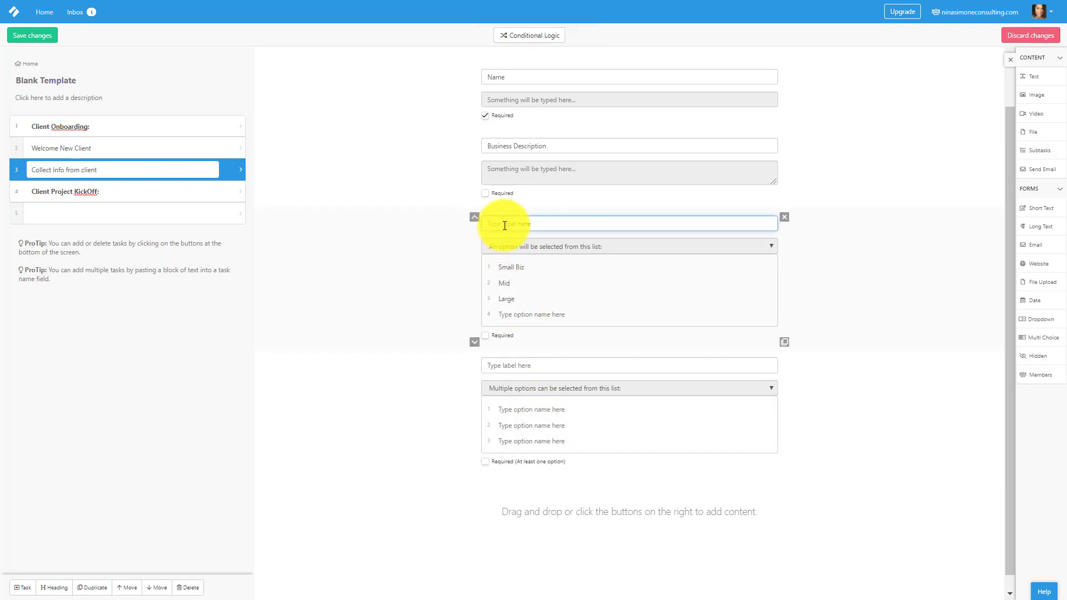
pyautogui.write('Business Size')
pyautogui.click(510, 366)
pyautogui.write('In')
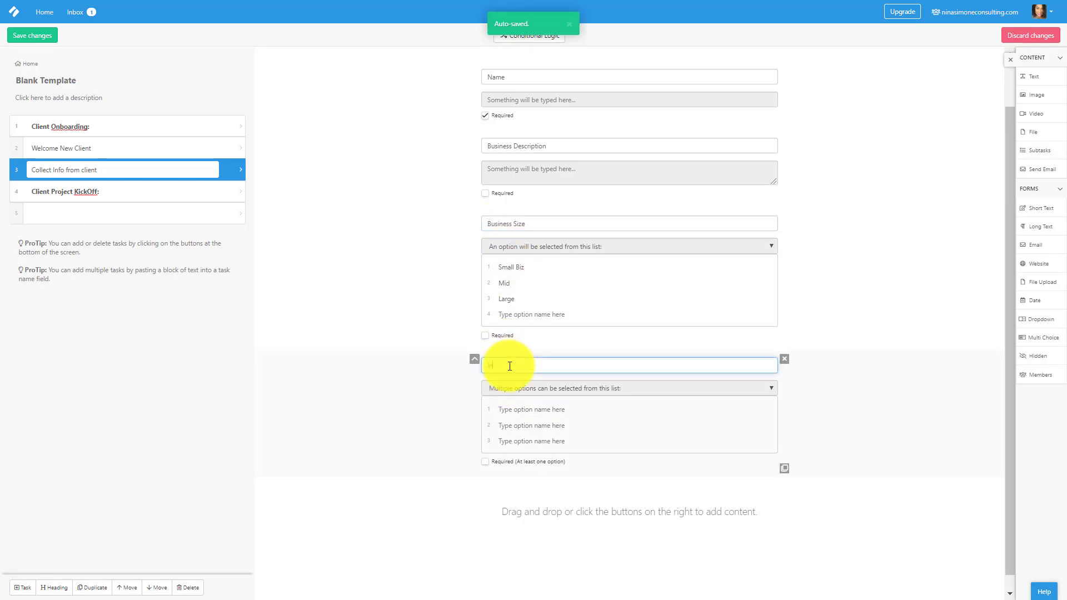
pyautogui.write('dustry')
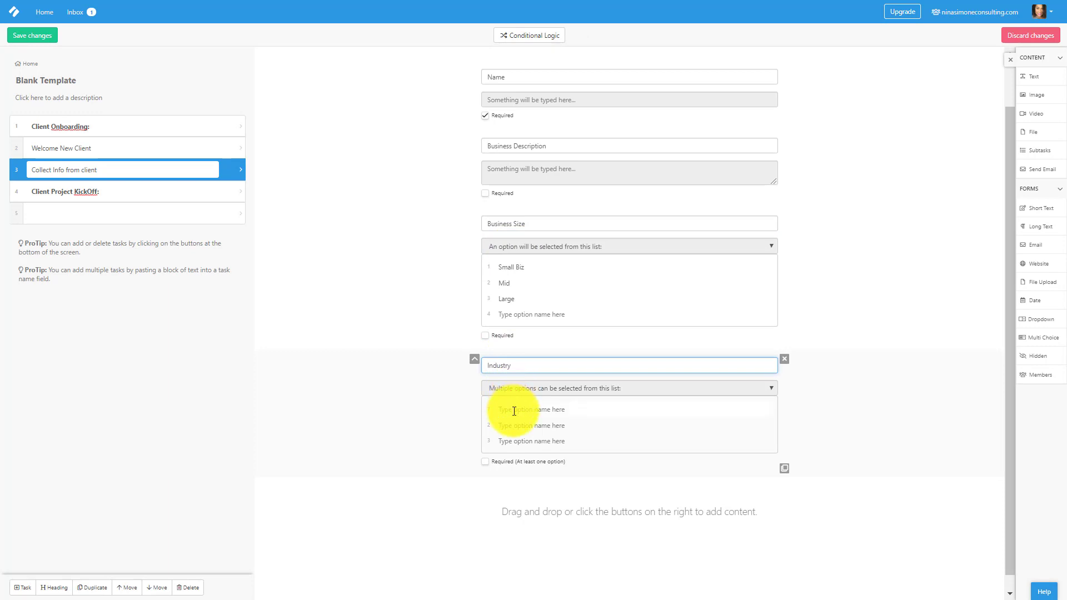
# Give Industry the options Marketing and Tech, and mark Industry and Business Size required.
pyautogui.click(514, 410)
pyautogui.write('Mar')
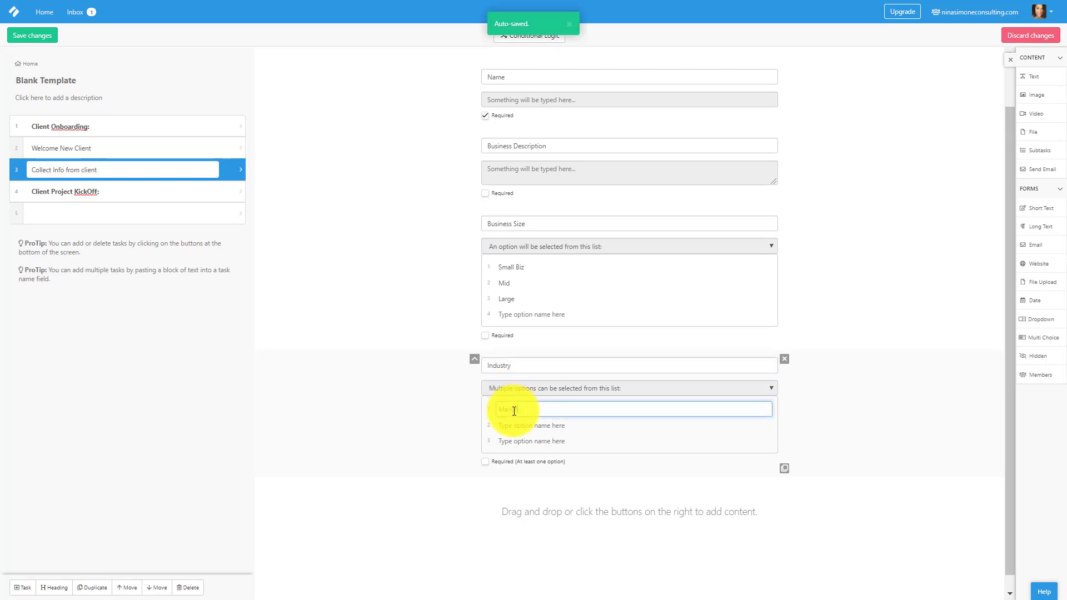
pyautogui.write('keting')
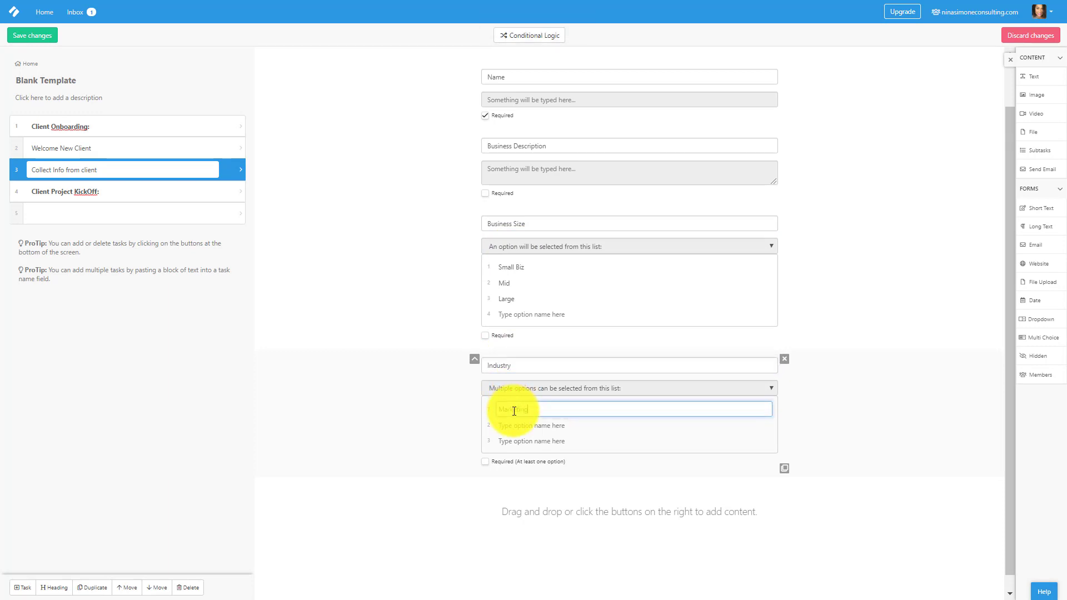
pyautogui.press('Return')
pyautogui.write('Te')
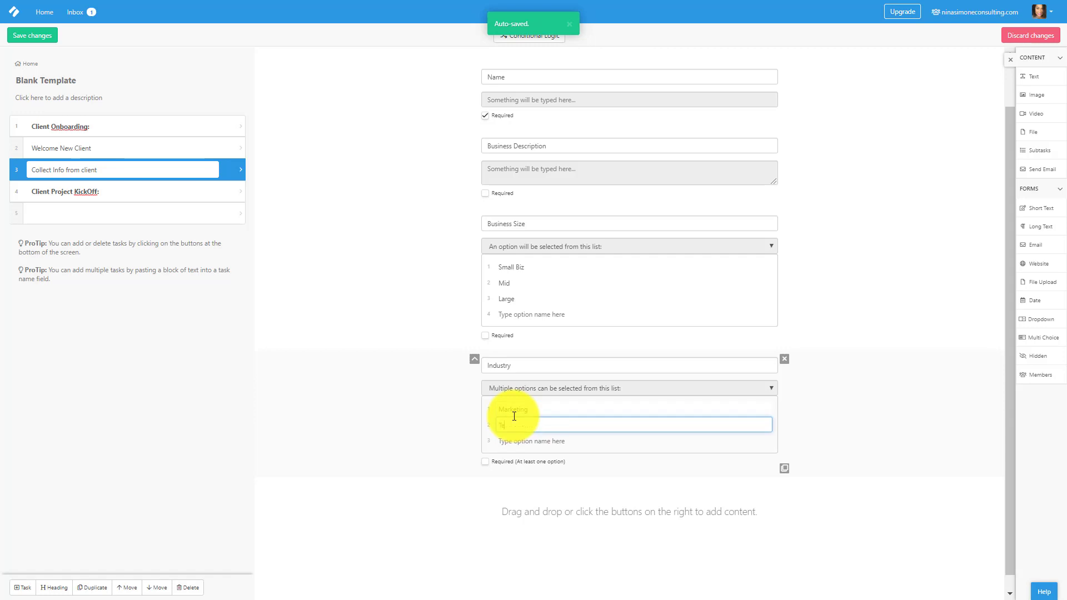
pyautogui.write('ch')
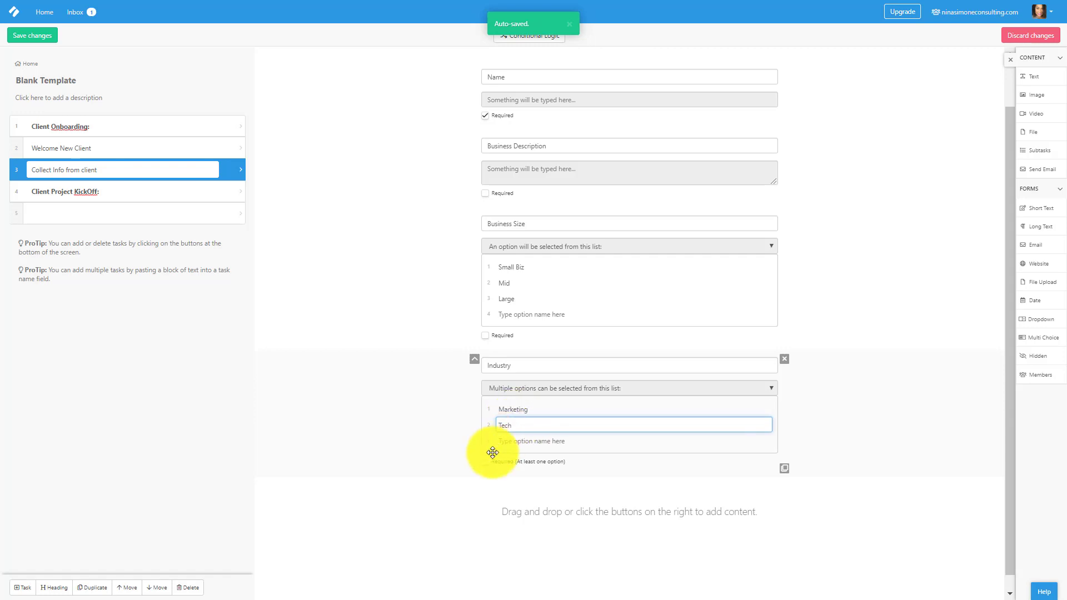
pyautogui.click(485, 461)
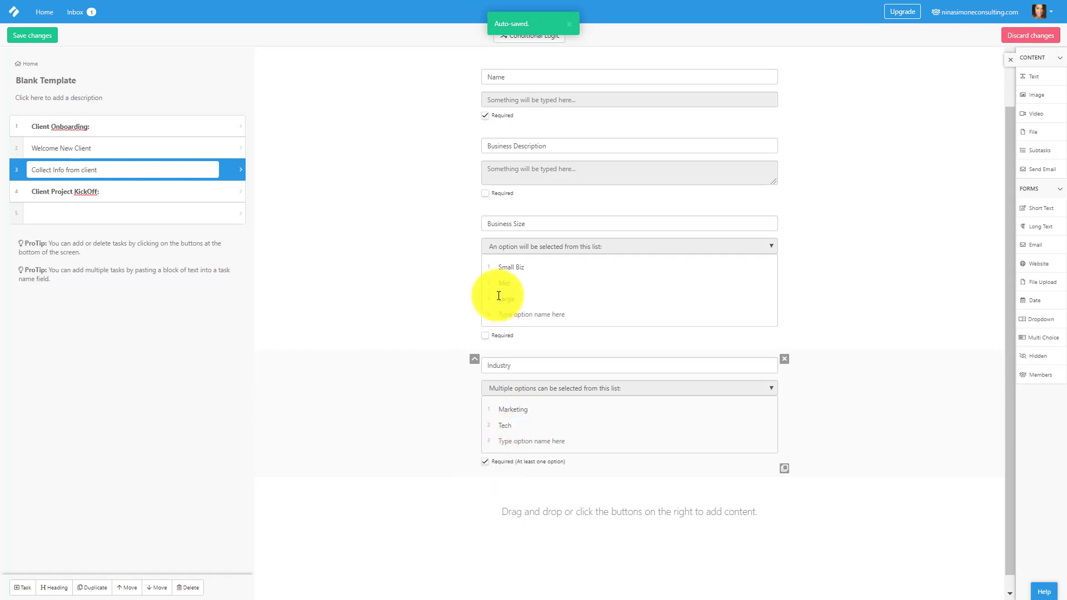
pyautogui.click(486, 338)
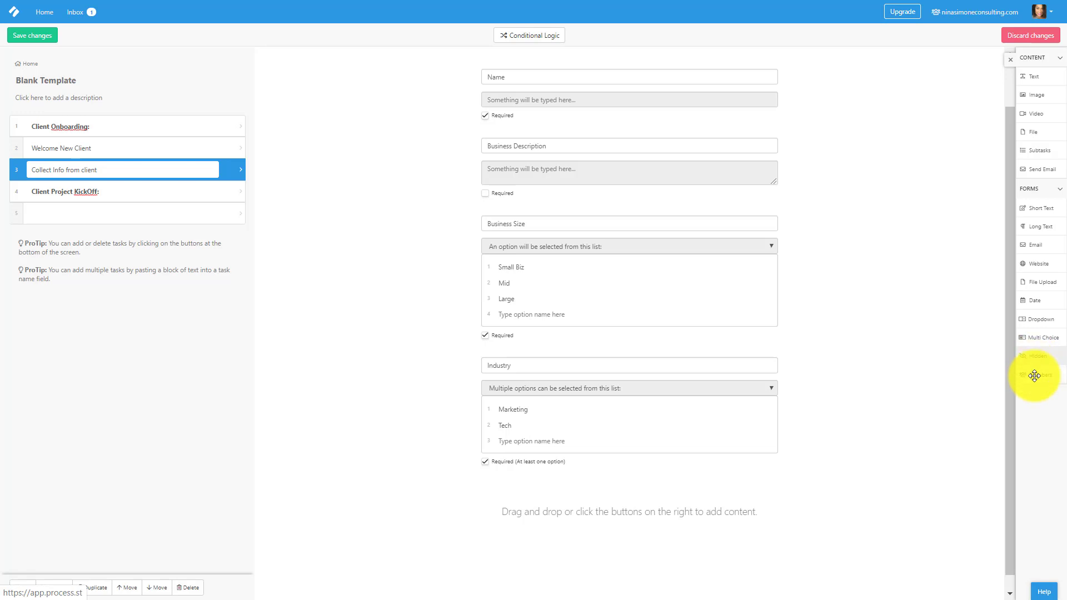
# Add a members field below Industry and set it to the Marketing group.
pyautogui.moveTo(1034, 376); pyautogui.dragTo(610, 495)
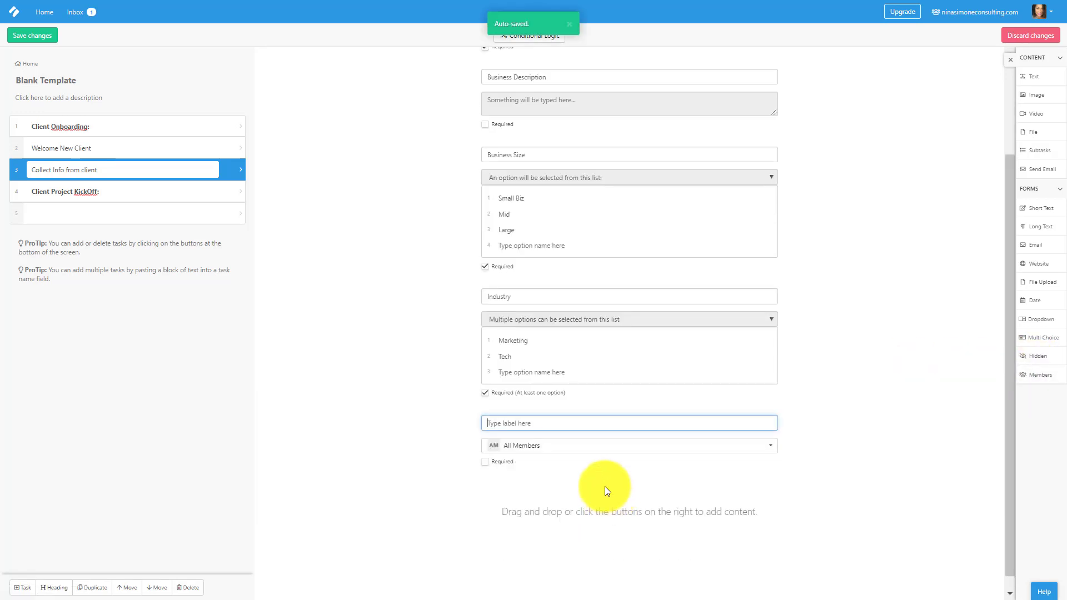
pyautogui.click(592, 455)
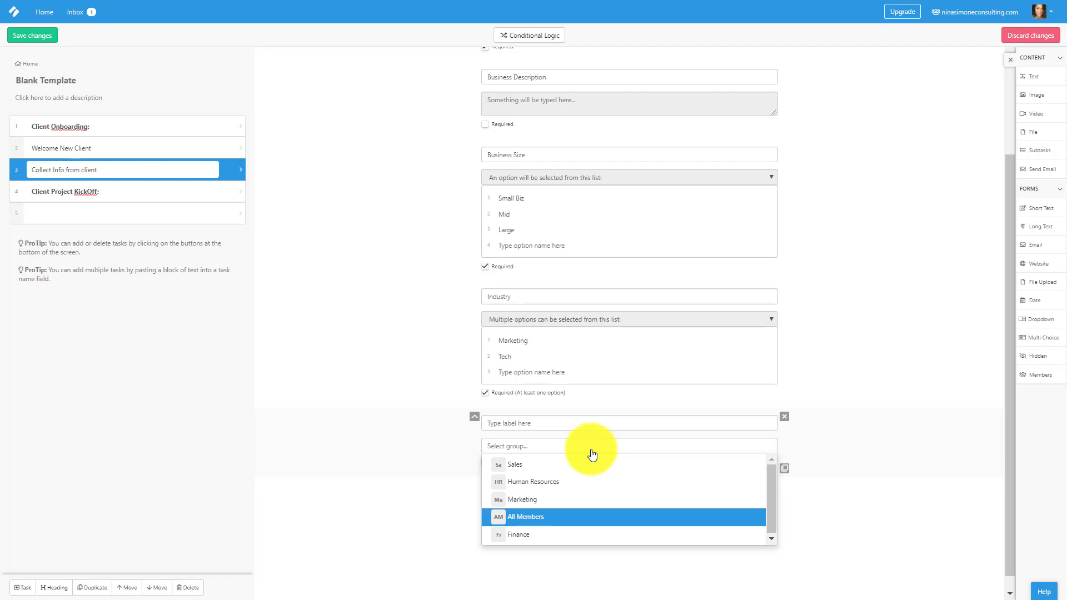
pyautogui.click(535, 504)
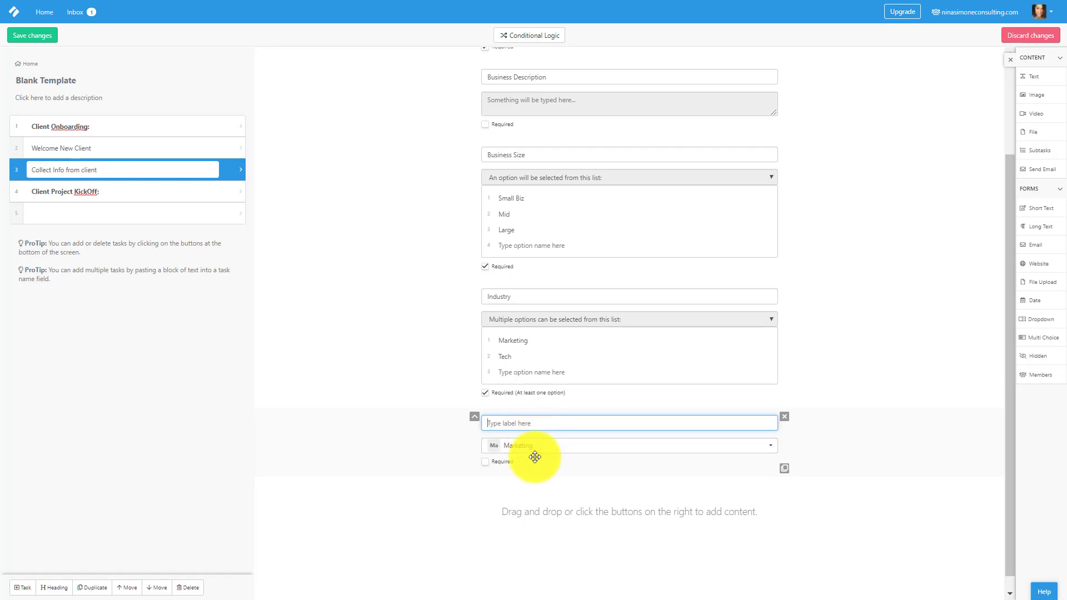
# Delete the new members field and return to the Welcome New Client task.
pyautogui.click(783, 418)
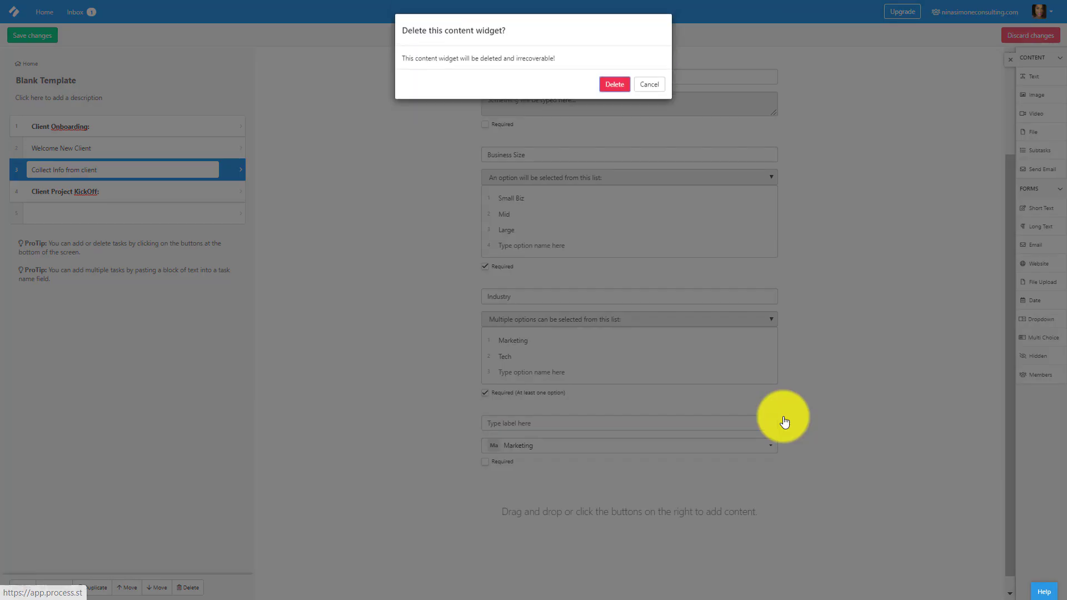
pyautogui.click(601, 83)
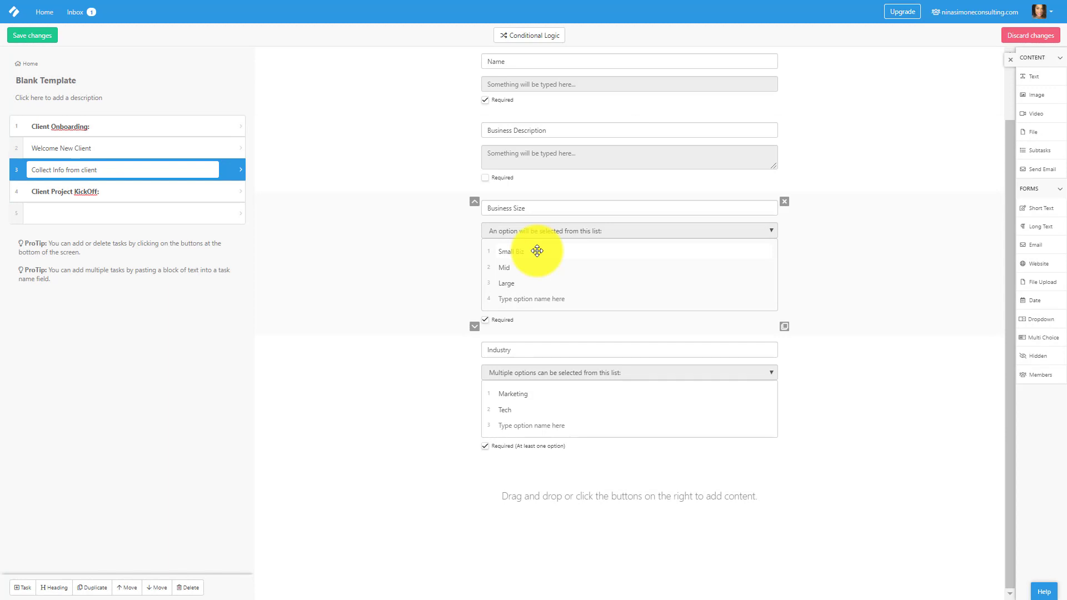
pyautogui.scroll(2, 543, 265)
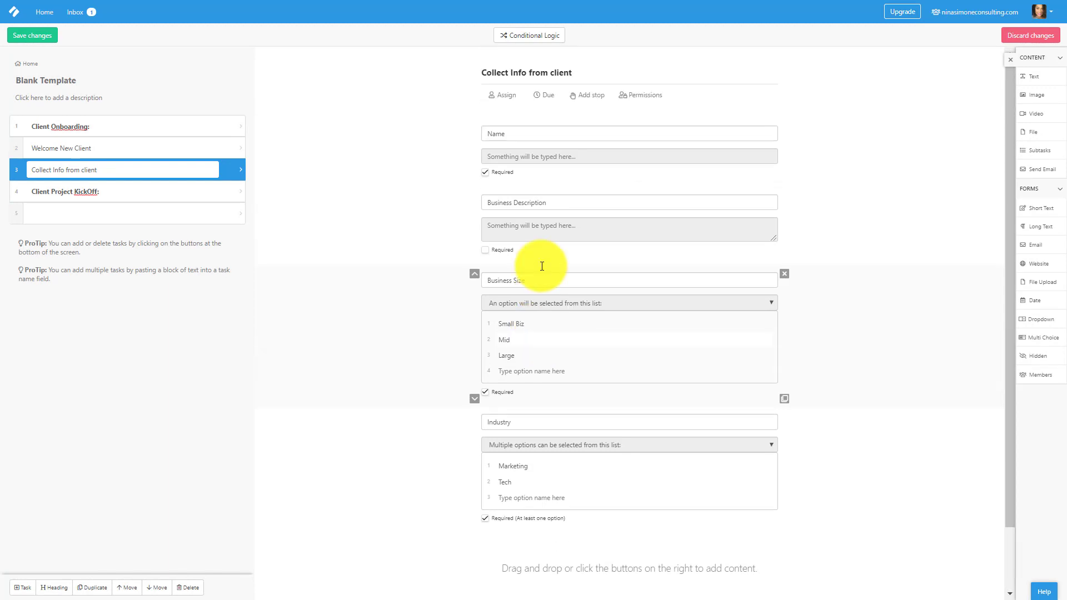
pyautogui.click(54, 149)
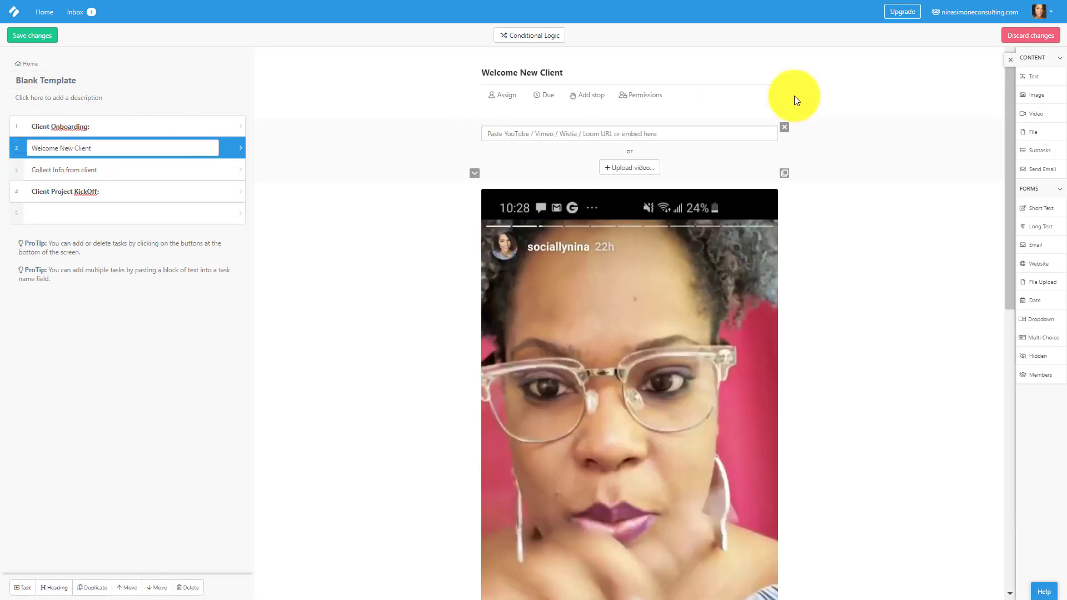
# Save the template changes and switch back to view mode.
pyautogui.click(32, 39)
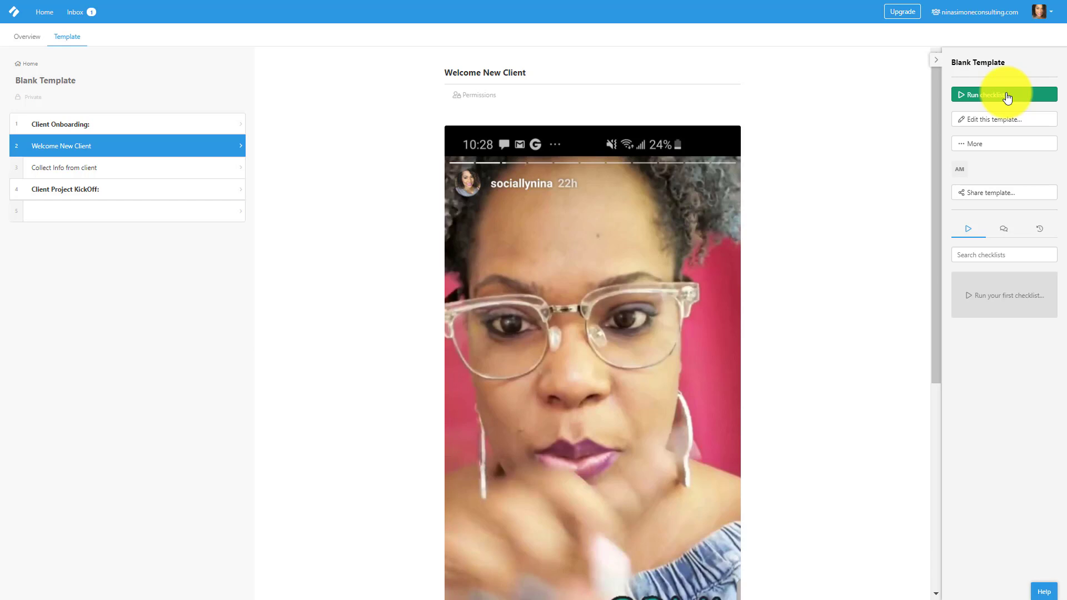
# In the template's sharing settings, review the share link, run link and run link options.
pyautogui.click(987, 193)
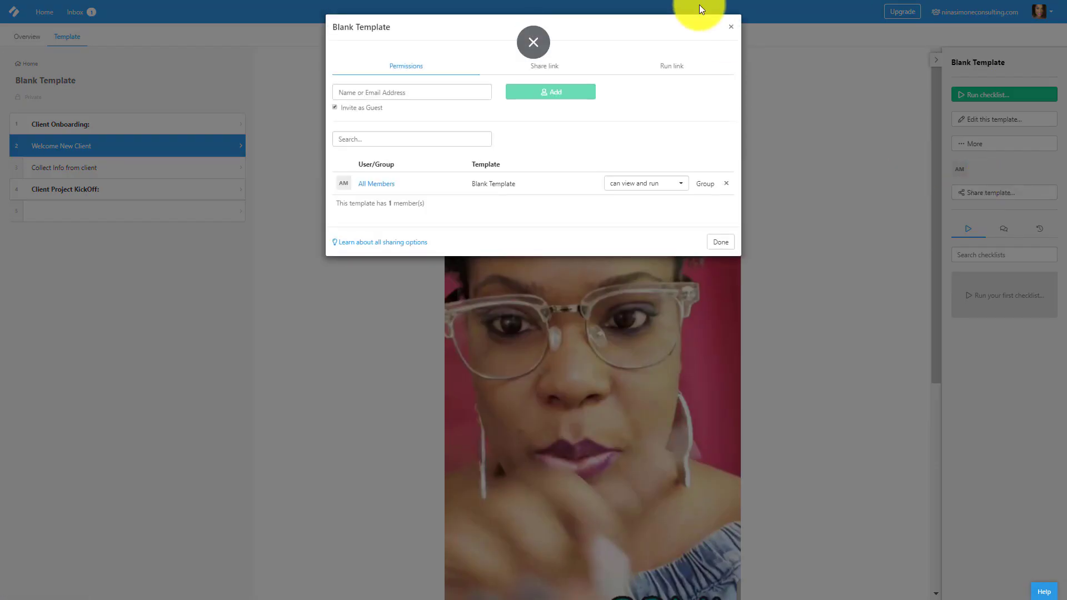
pyautogui.click(733, 30)
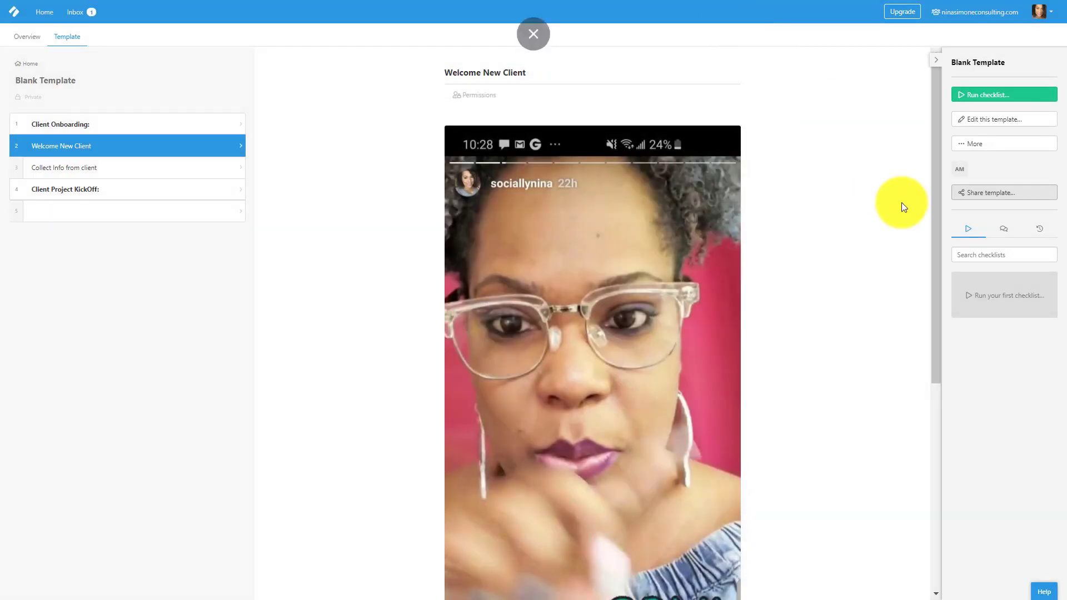
pyautogui.click(993, 188)
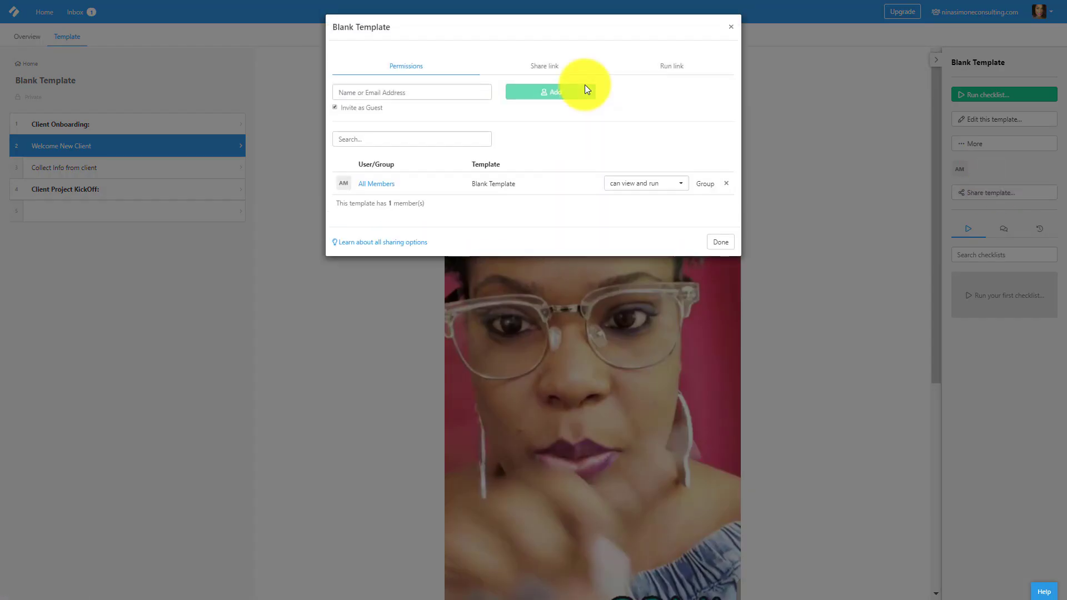
pyautogui.click(535, 67)
pyautogui.press('Escape')
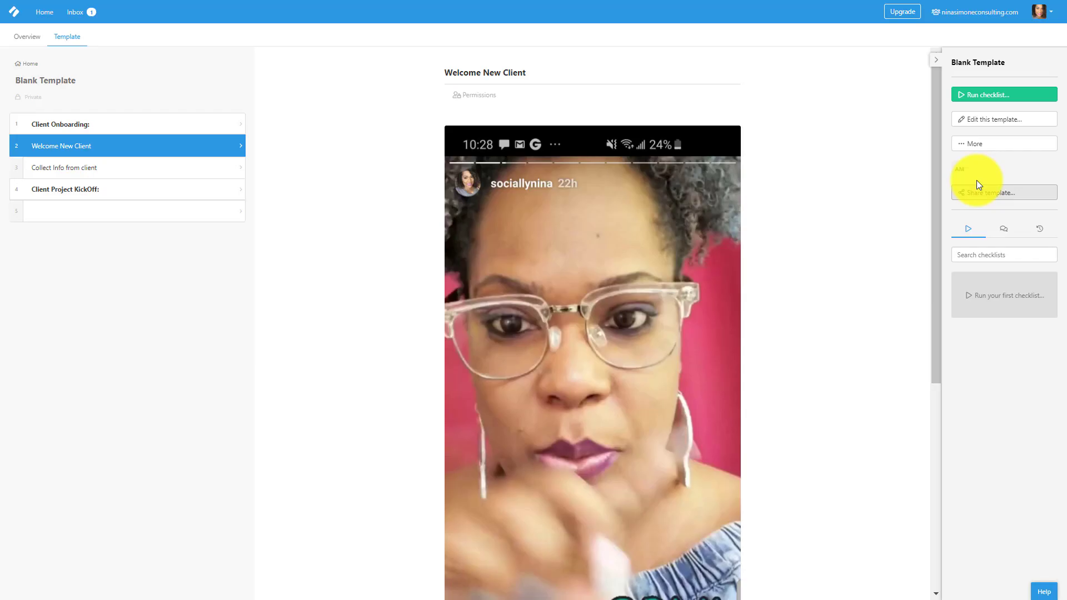
pyautogui.click(977, 192)
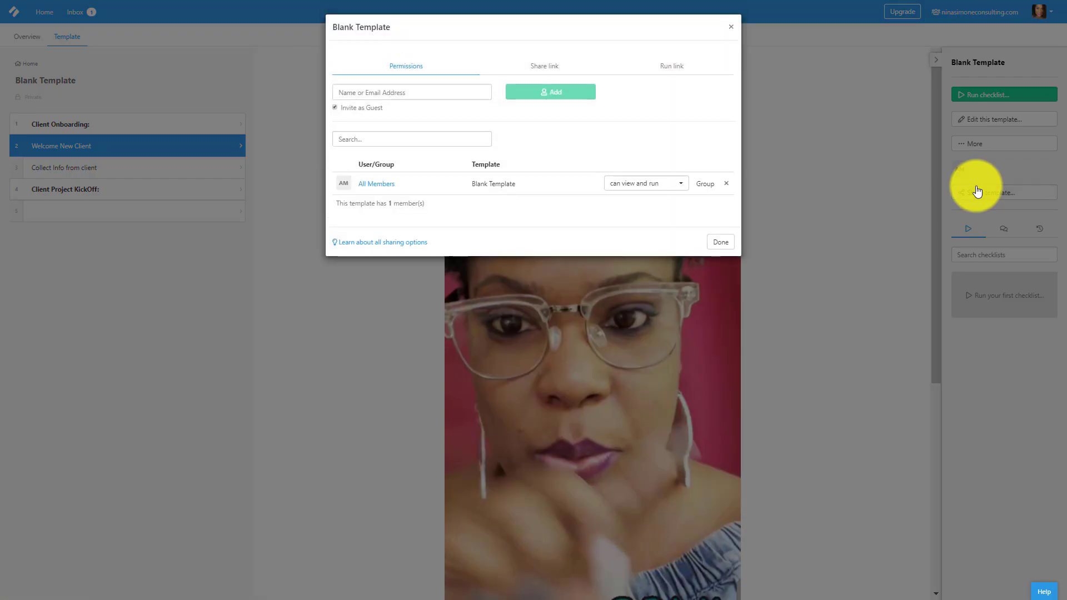
pyautogui.click(520, 65)
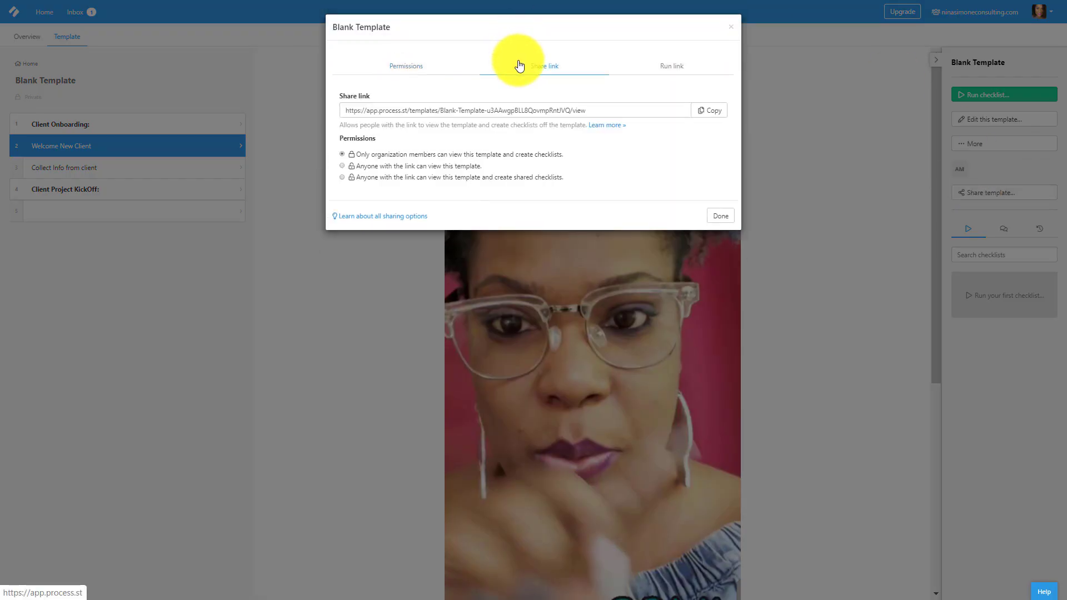
pyautogui.click(665, 66)
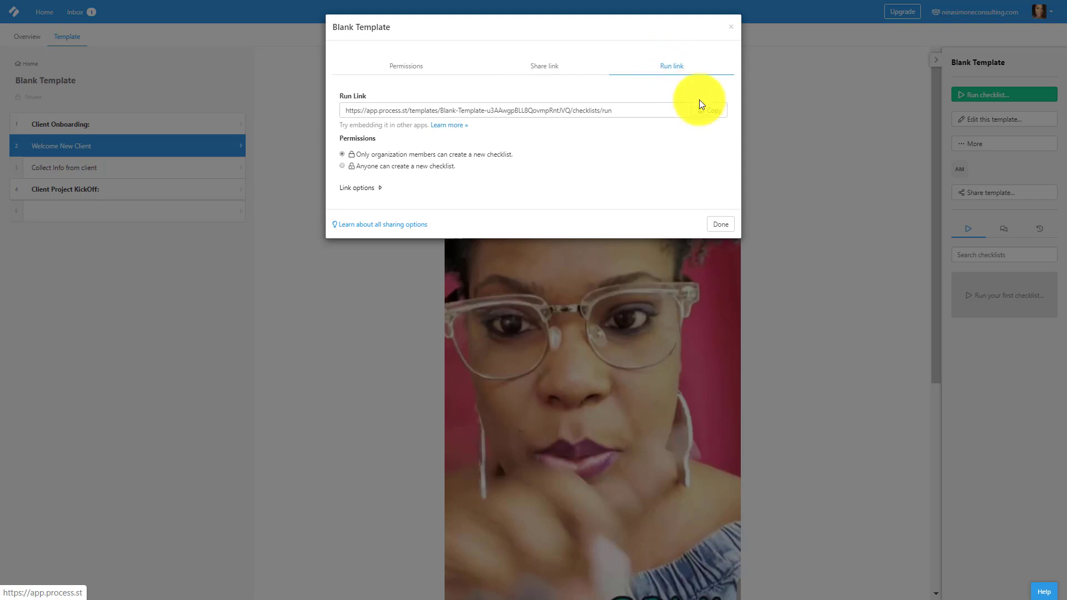
pyautogui.click(379, 187)
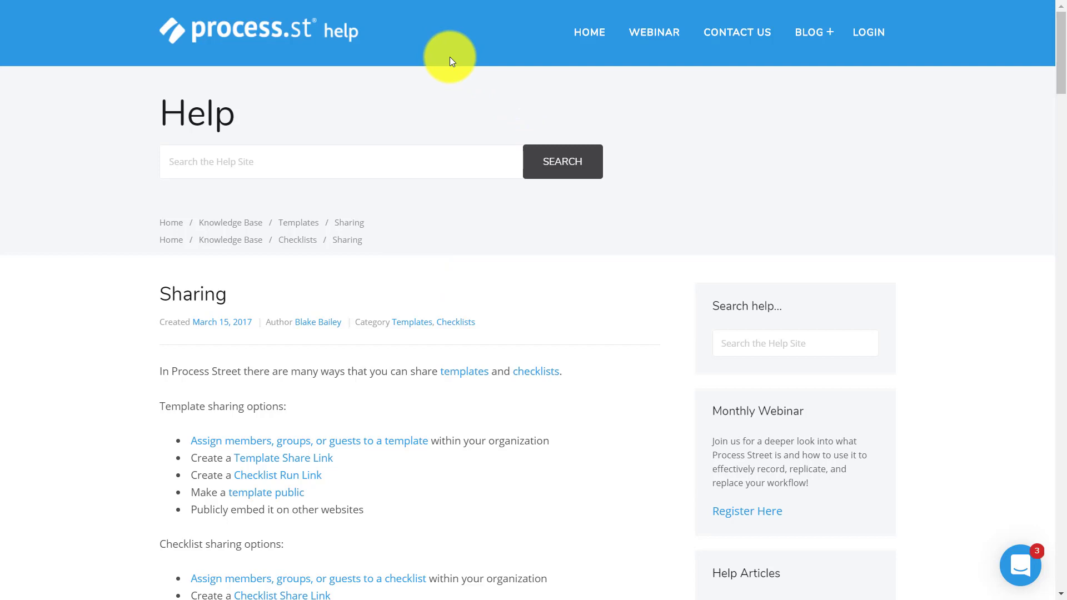
# Paste the template's run link into a new browser tab to start a checklist.
pyautogui.press('F11')
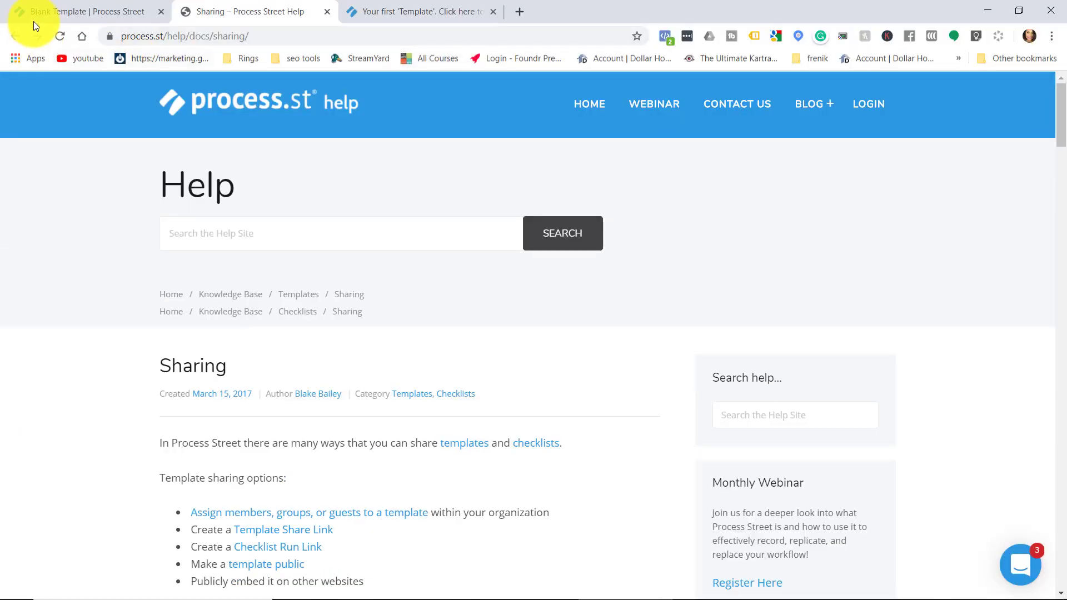
pyautogui.click(32, 12)
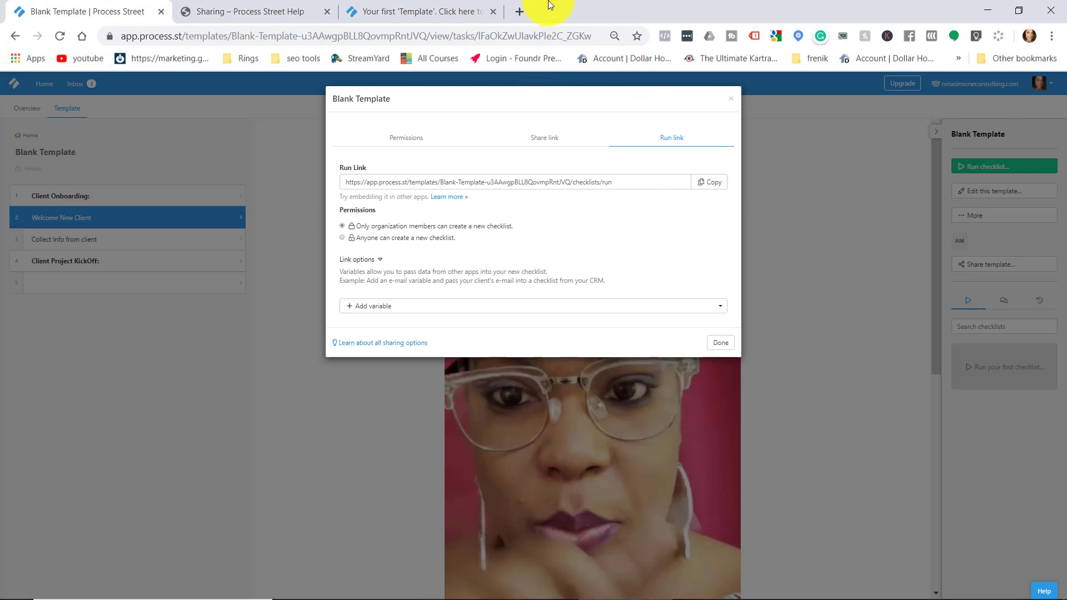
pyautogui.click(517, 6)
pyautogui.press('Return')
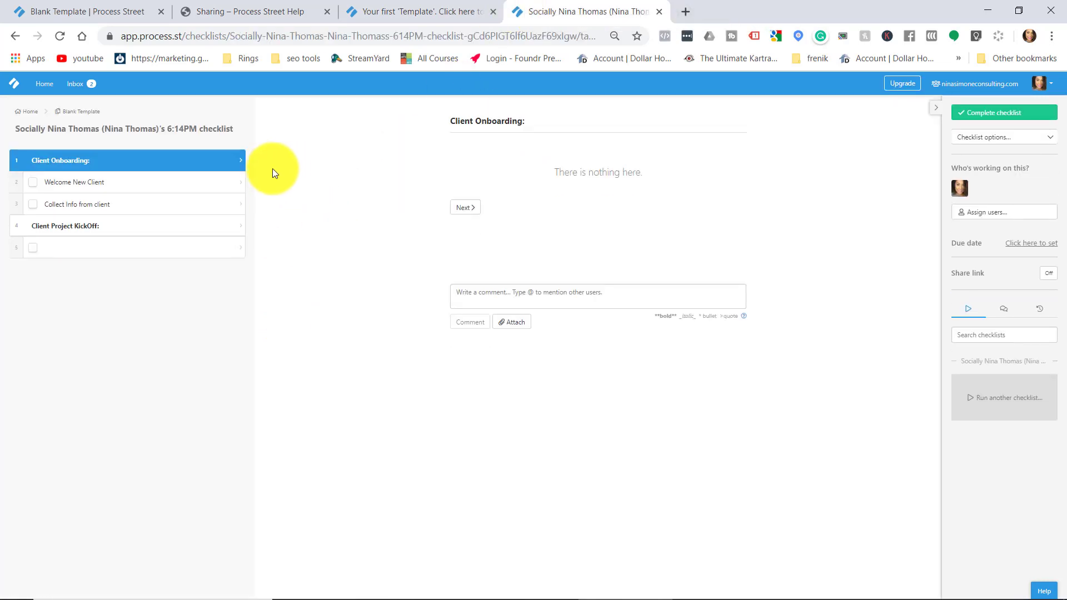
# In the new checklist, move from Welcome New Client to the Collect Info from client form.
pyautogui.click(182, 193)
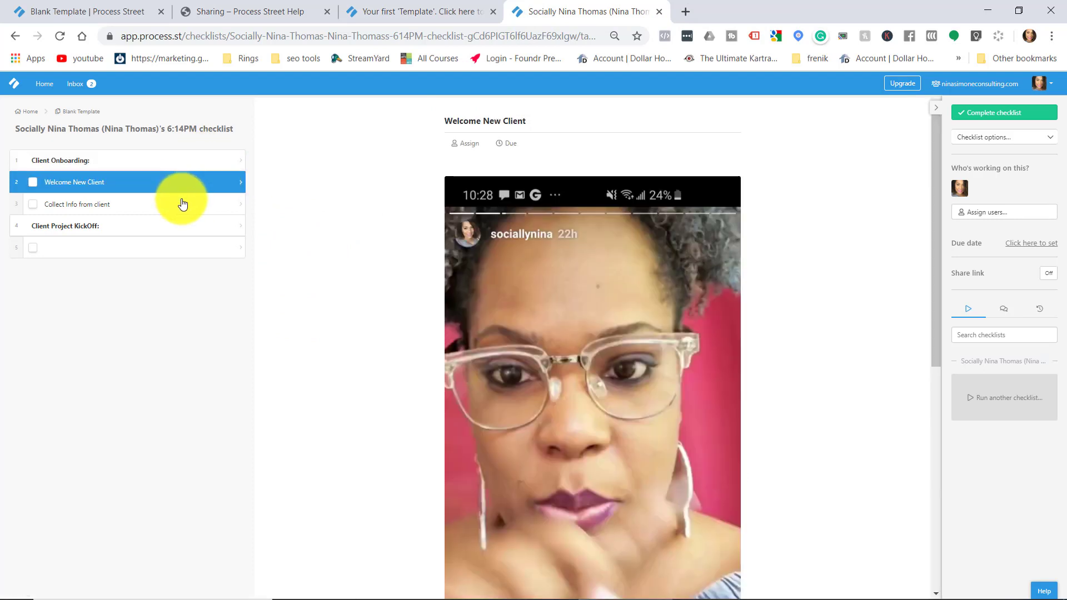
pyautogui.click(183, 204)
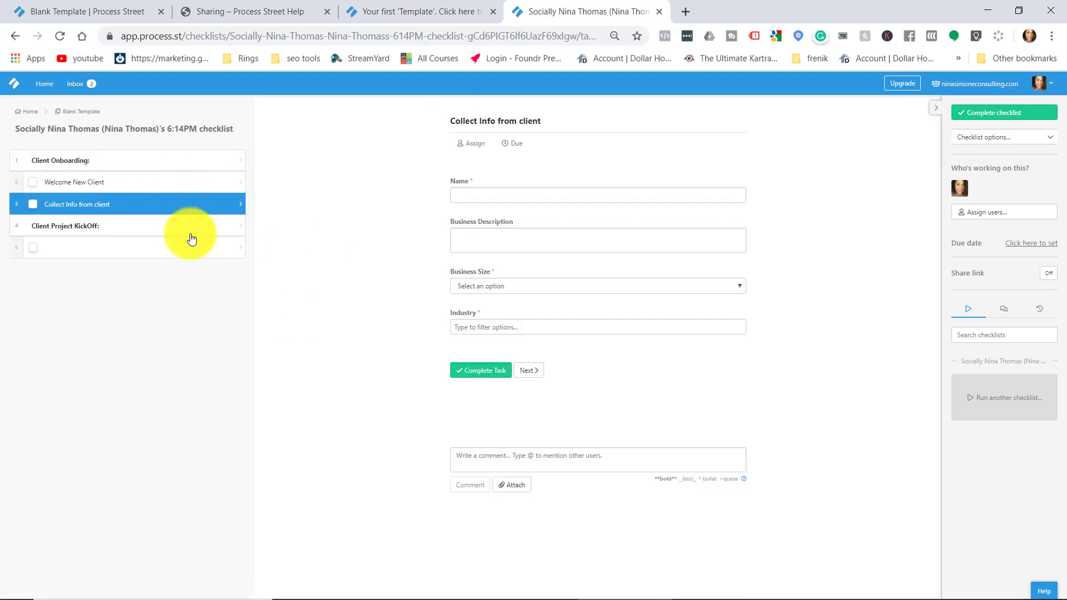